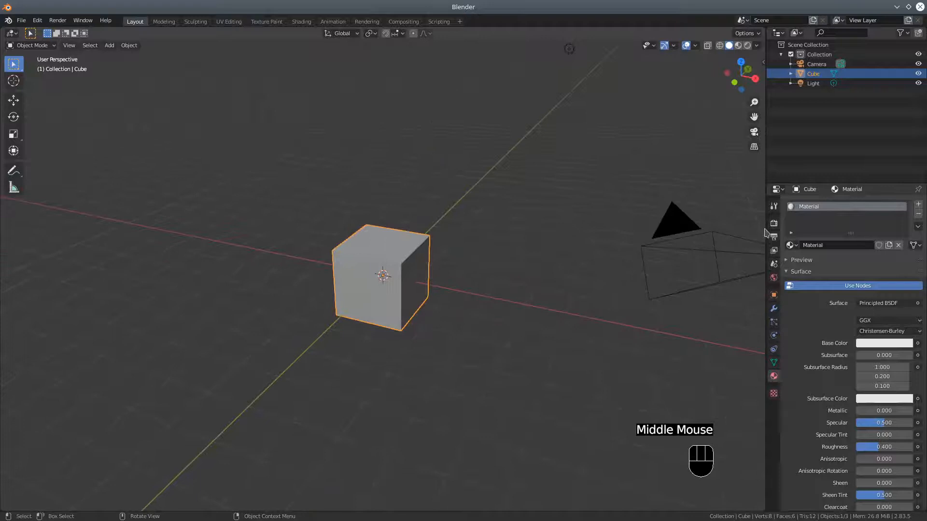
# Search the add-on preferences for "node", check that Node Wrangler is enabled with preferences auto-saved, and close the preferences.
pyautogui.moveTo(765, 231); pyautogui.dragTo(716, 223)
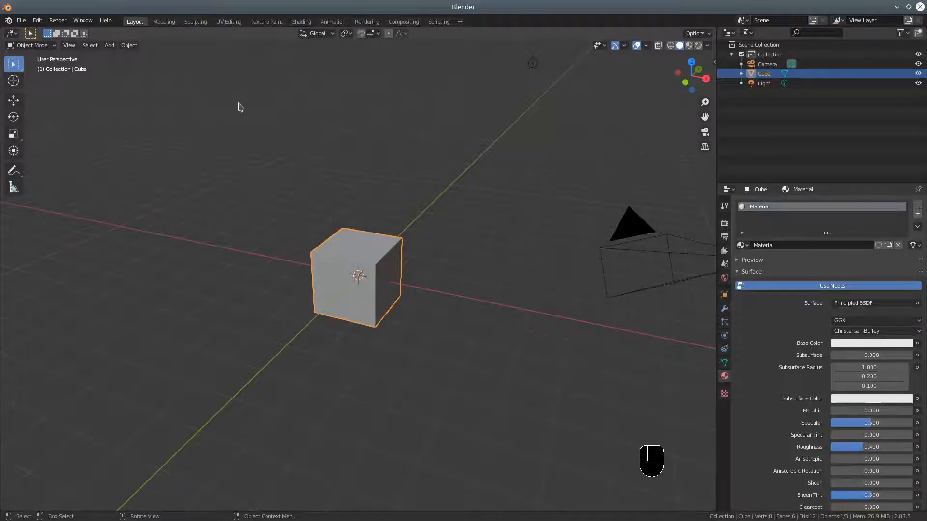
pyautogui.click(37, 20)
pyautogui.click(57, 158)
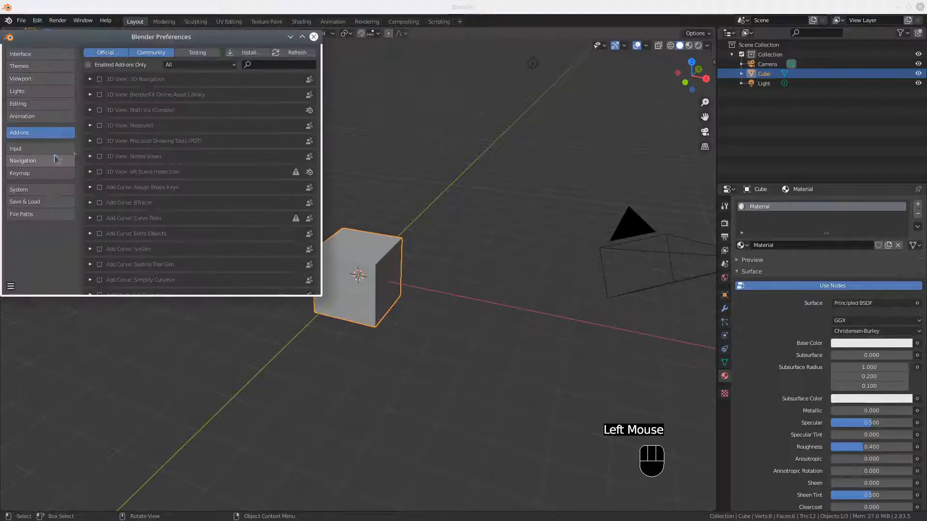
pyautogui.click(261, 65)
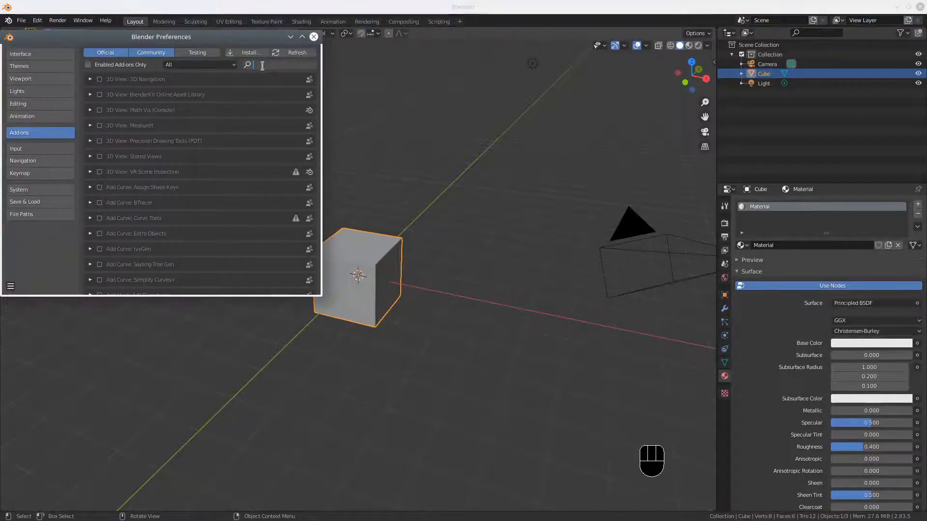
pyautogui.write('node')
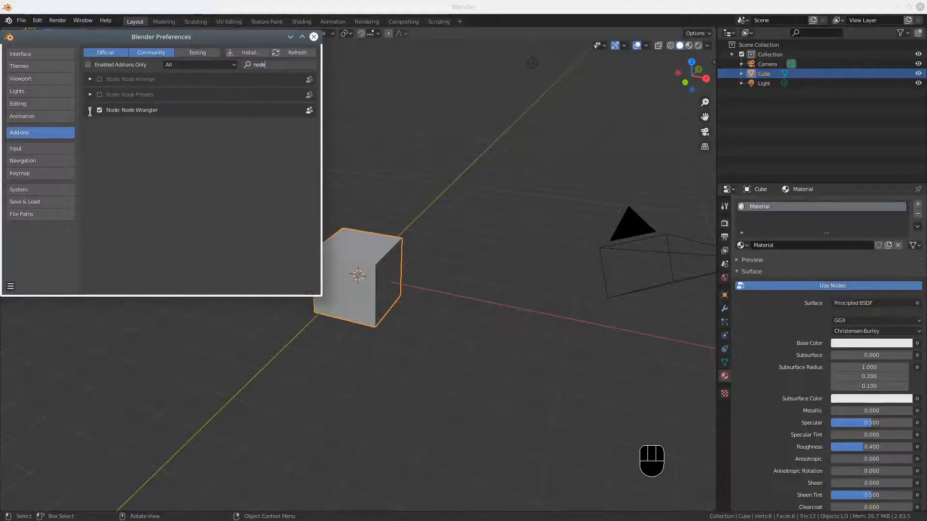
pyautogui.click(10, 286)
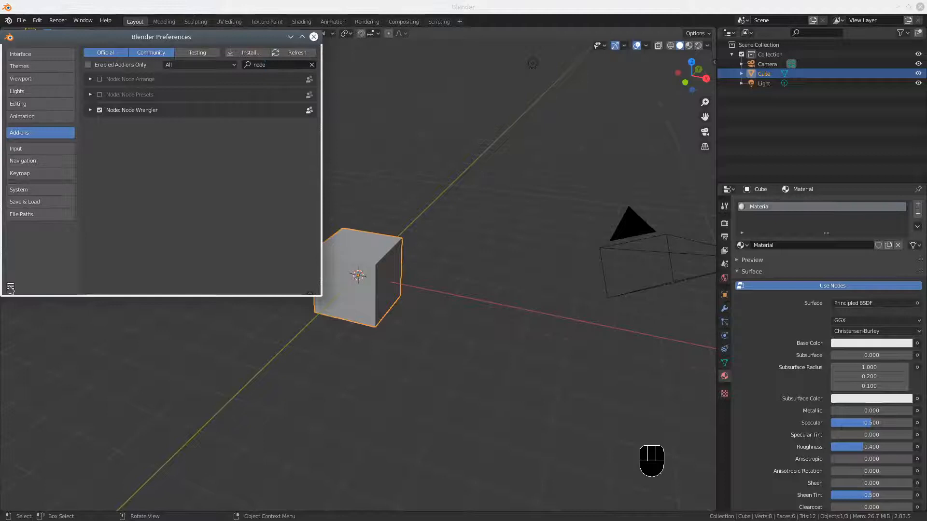
pyautogui.click(11, 286)
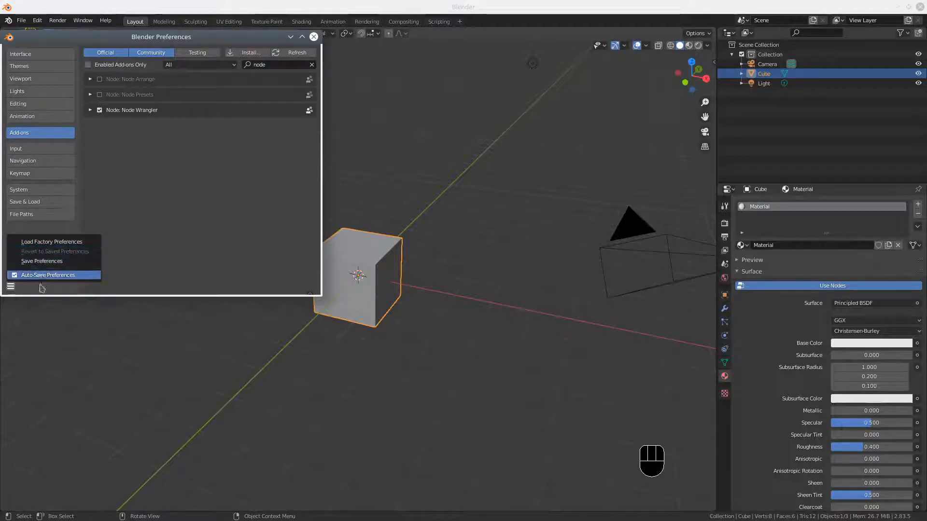
pyautogui.click(314, 37)
pyautogui.moveTo(444, 239); pyautogui.dragTo(484, 231, button='middle')
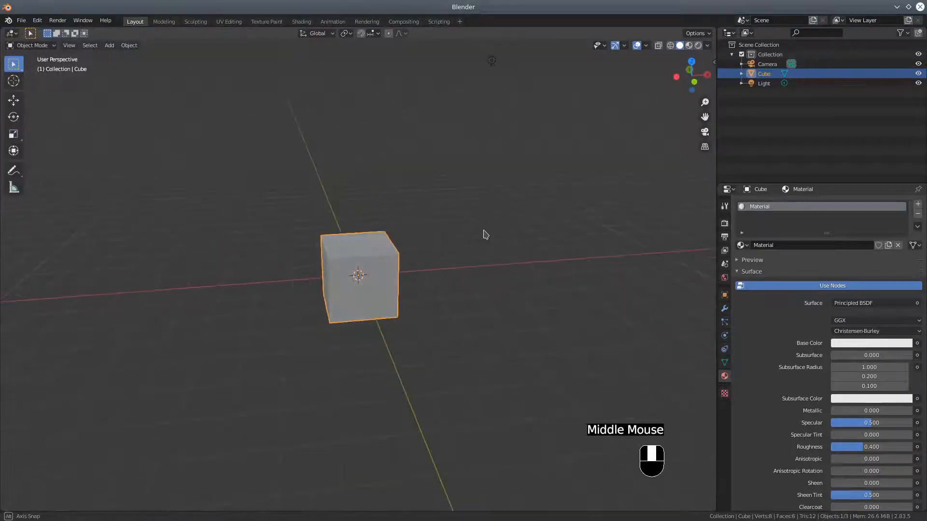
pyautogui.scroll(-1, 456, 242)
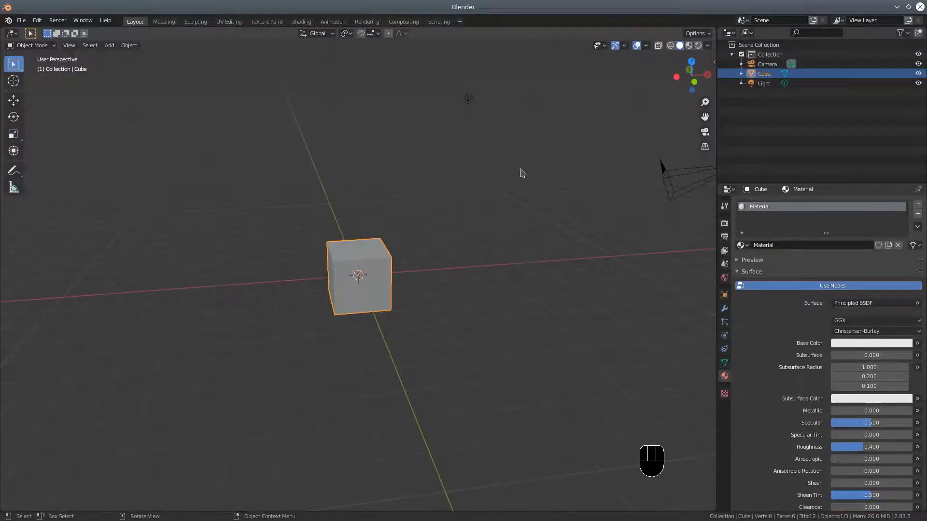
pyautogui.moveTo(500, 200); pyautogui.dragTo(502, 219, button='middle')
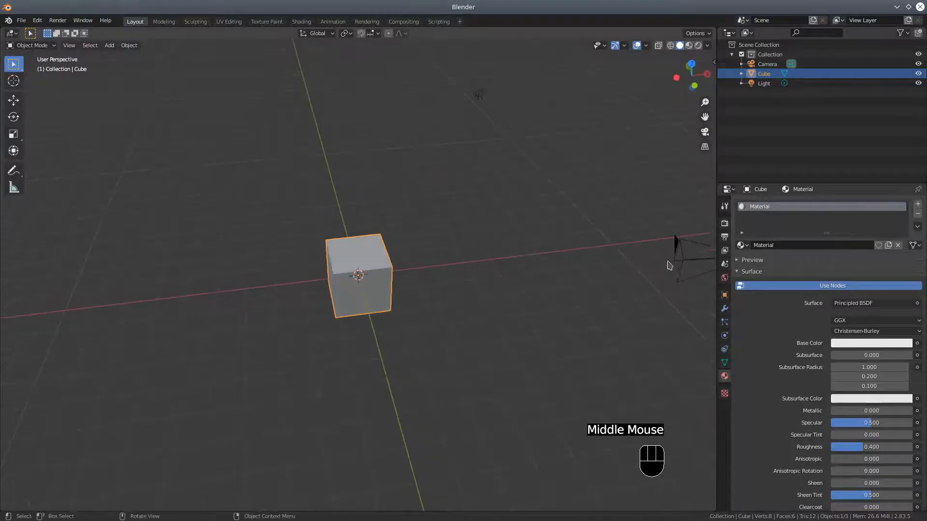
pyautogui.moveTo(569, 218); pyautogui.dragTo(598, 218, button='middle')
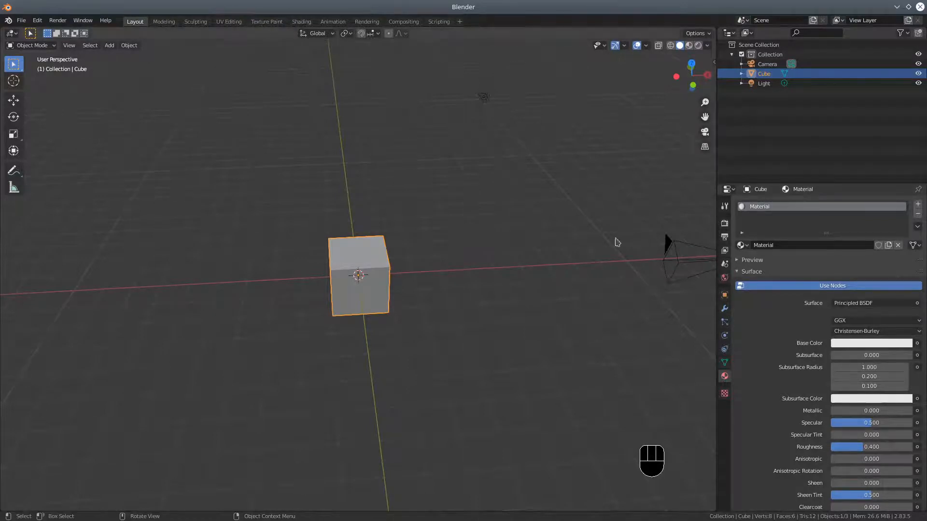
pyautogui.moveTo(490, 271); pyautogui.dragTo(483, 273, button='middle')
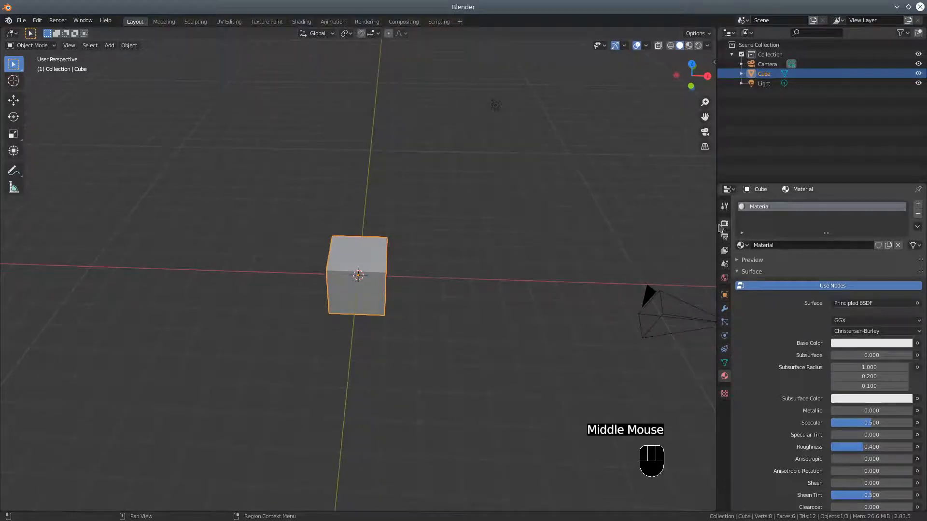
# Widen the material properties area and change it to a UV Editor.
pyautogui.moveTo(717, 224); pyautogui.dragTo(631, 218)
pyautogui.click(644, 190)
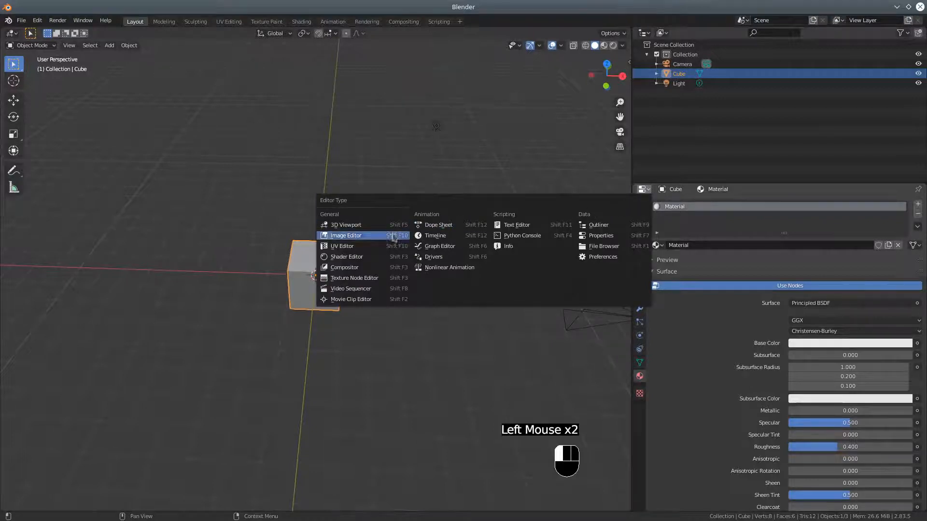
pyautogui.click(358, 247)
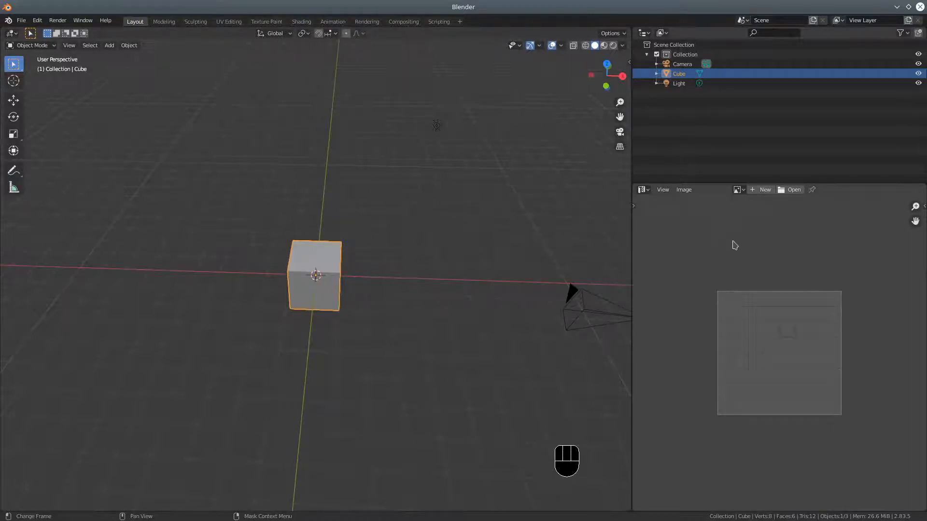
# Create a new image named "UV map" without alpha, with the generated type UV Grid.
pyautogui.click(763, 190)
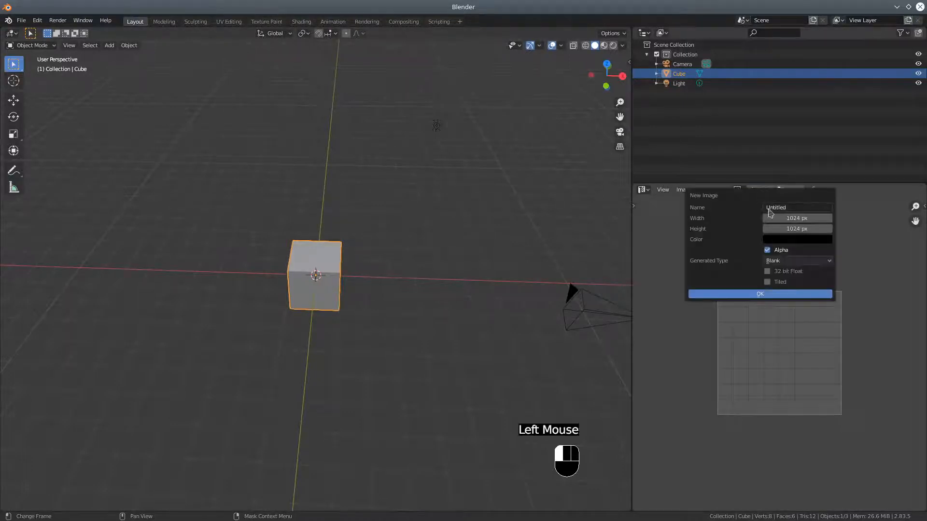
pyautogui.click(787, 209)
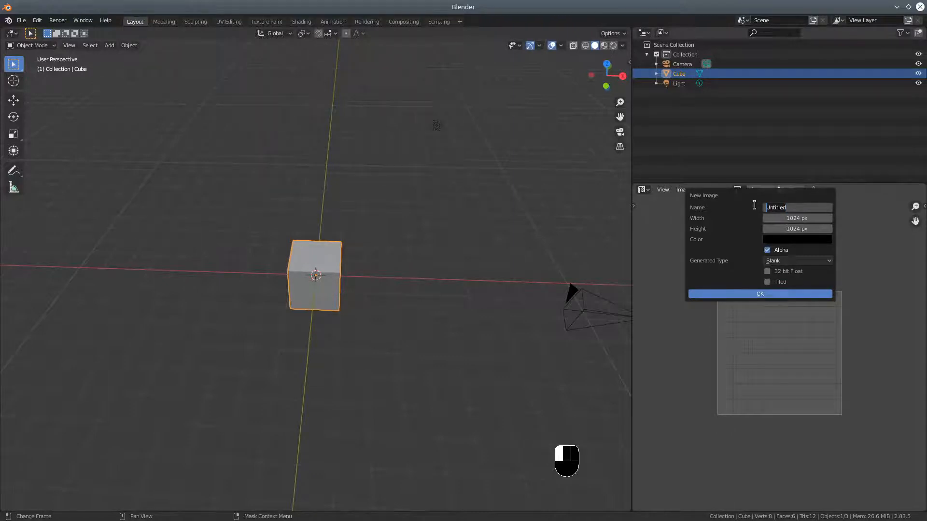
pyautogui.write('U')
pyautogui.click(767, 249)
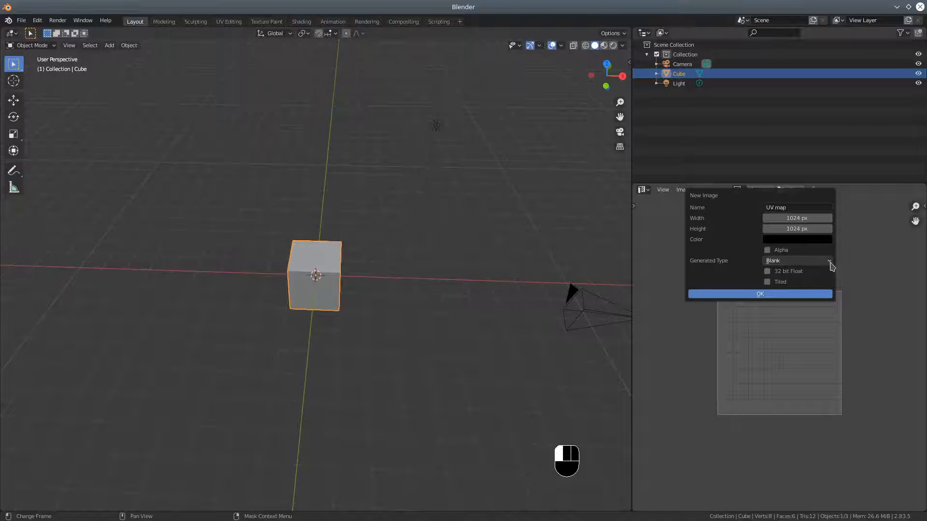
pyautogui.click(830, 262)
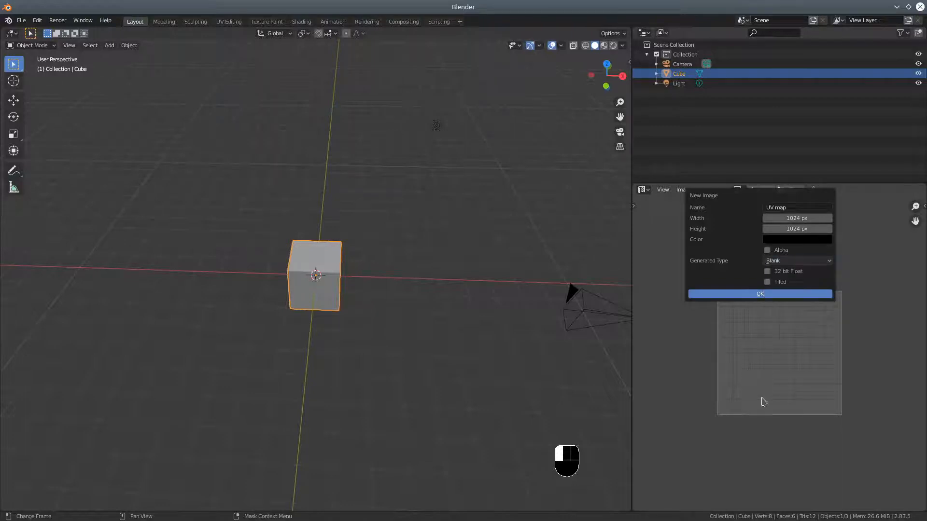
pyautogui.click(782, 261)
pyautogui.click(806, 261)
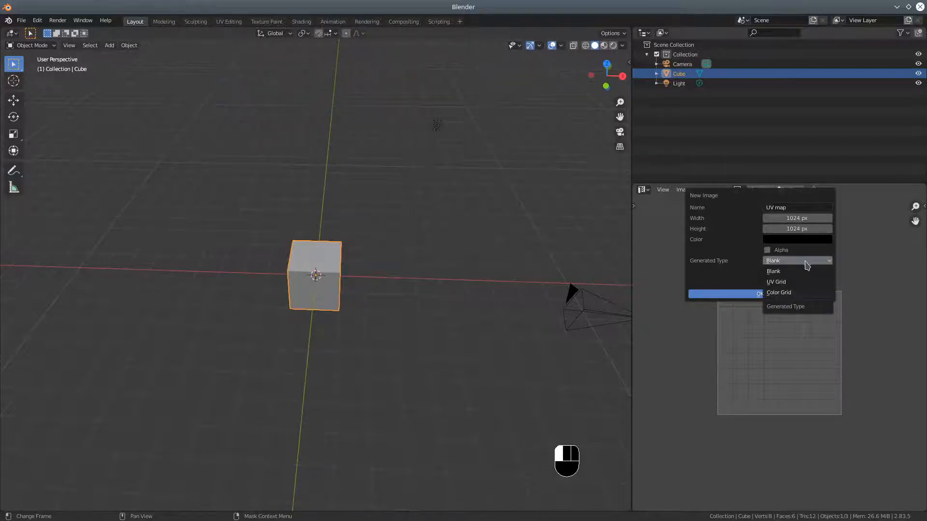
pyautogui.click(788, 283)
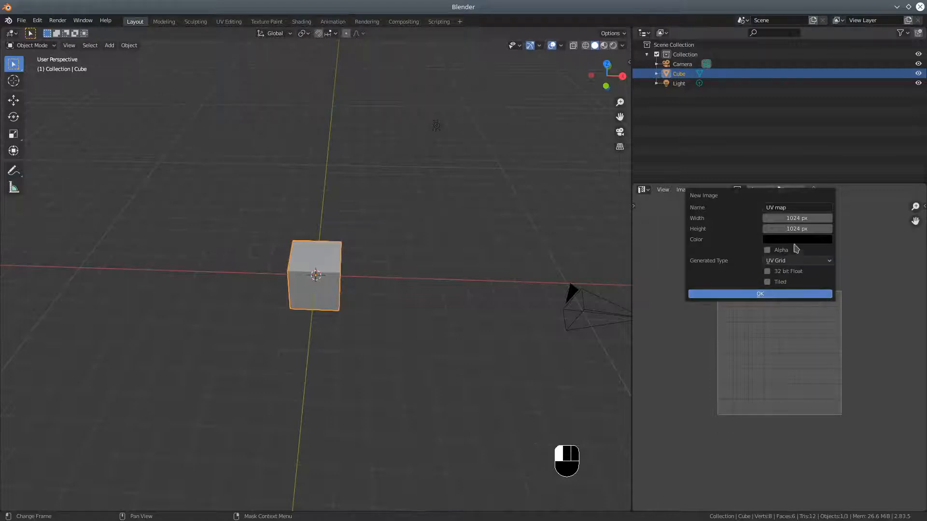
pyautogui.click(770, 296)
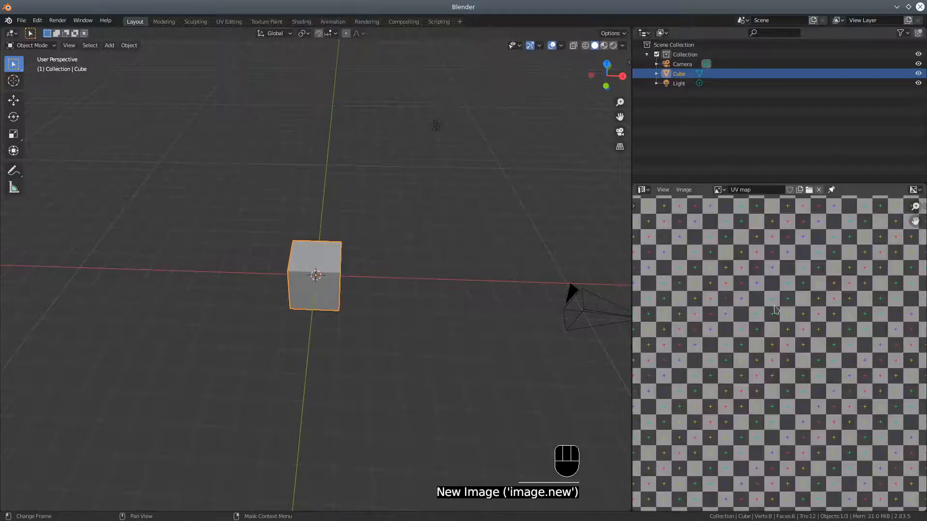
pyautogui.scroll(-5, 774, 309)
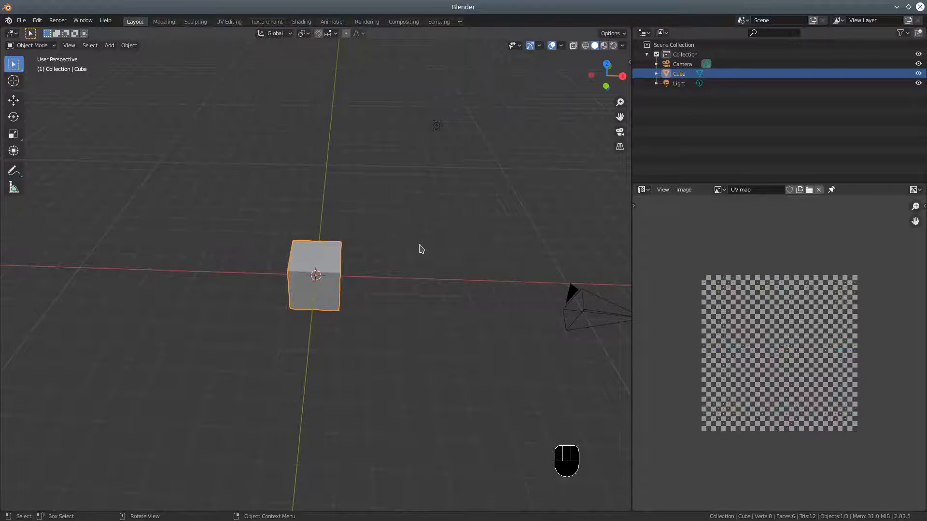
pyautogui.press('u')
pyautogui.click(48, 47)
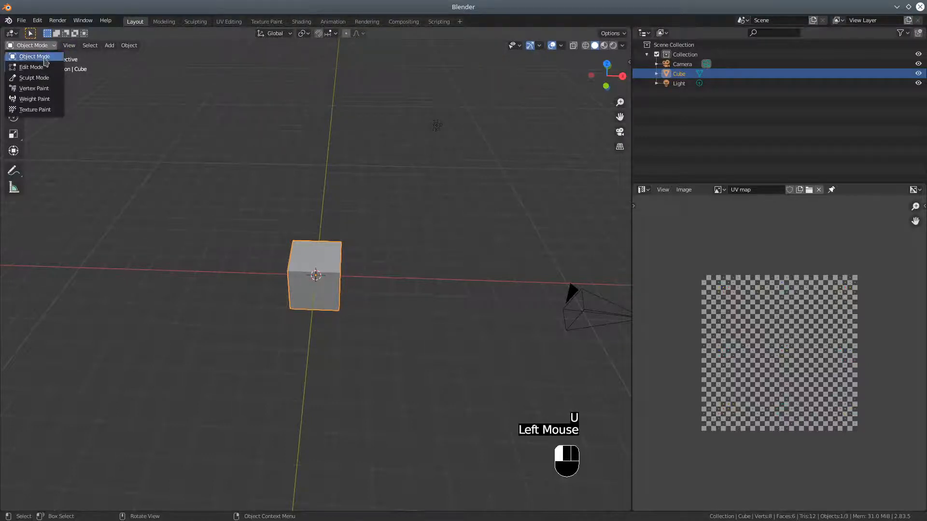
pyautogui.click(42, 77)
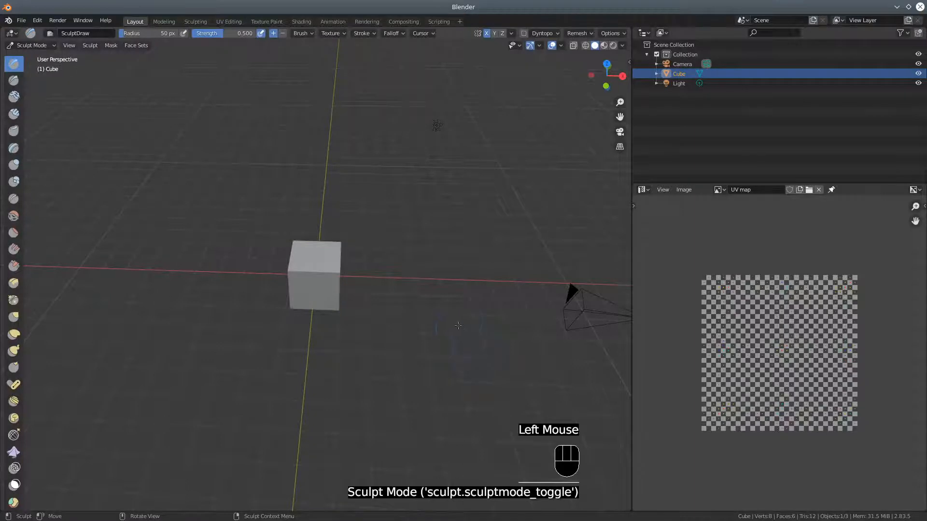
# Put the cube in Edit Mode and select all of its unwrapped faces in the UV Editor.
pyautogui.click(40, 47)
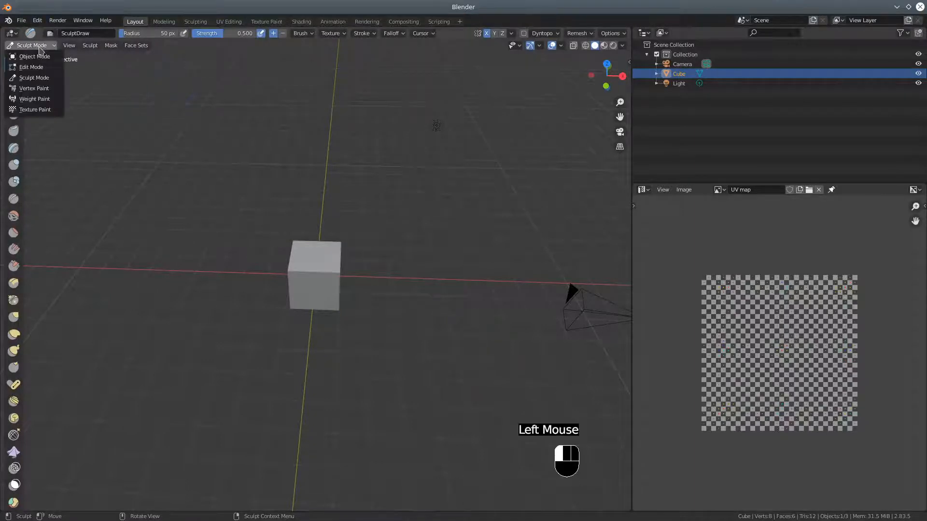
pyautogui.click(41, 67)
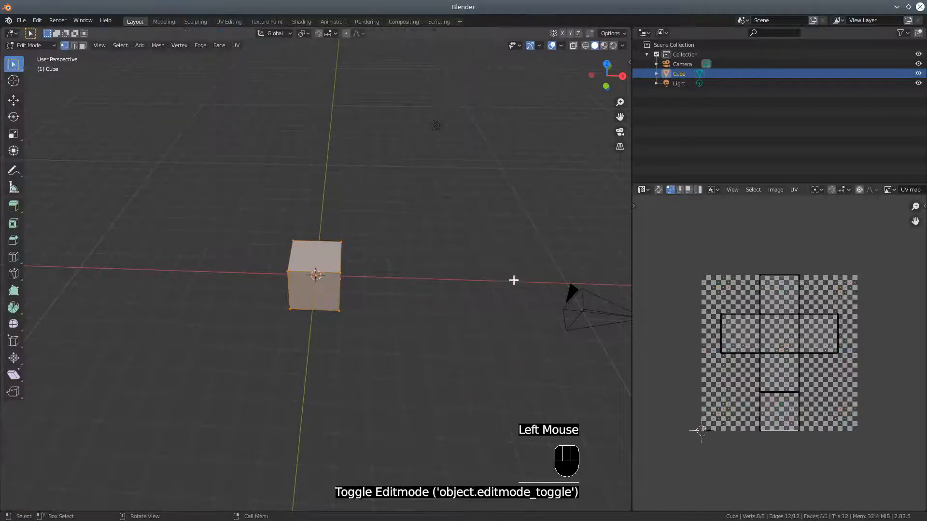
pyautogui.moveTo(414, 269); pyautogui.dragTo(446, 274, button='middle')
pyautogui.scroll(1, 762, 357)
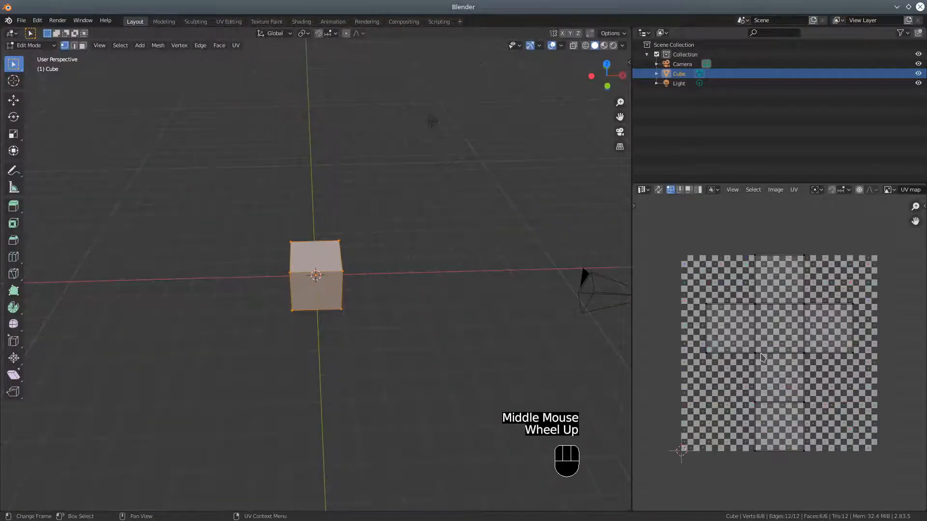
pyautogui.press('a')
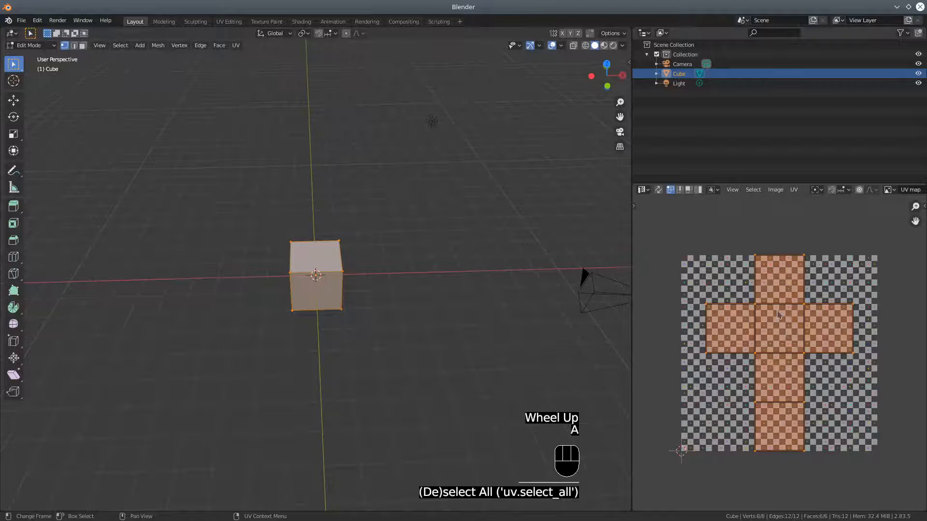
pyautogui.moveTo(785, 338); pyautogui.dragTo(766, 342, button='middle')
pyautogui.scroll(2, 783, 327)
pyautogui.scroll(-2, 768, 344)
# Switch the 3D viewport to rendered shading and view the cube from a raised corner angle.
pyautogui.moveTo(441, 294)
pyautogui.mouseDown(button='middle')
pyautogui.moveTo(431, 284)
pyautogui.moveTo(578, 135)
pyautogui.mouseUp(button='middle')
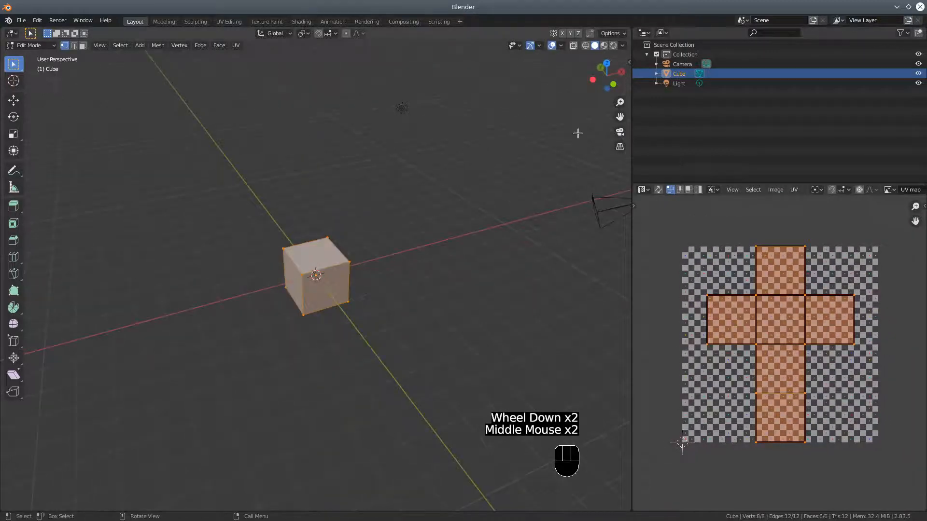
pyautogui.click(613, 45)
pyautogui.moveTo(464, 203)
pyautogui.mouseDown(button='middle')
pyautogui.moveTo(428, 249)
pyautogui.moveTo(399, 247)
pyautogui.moveTo(522, 95)
pyautogui.mouseUp(button='middle')
pyautogui.moveTo(402, 205); pyautogui.dragTo(559, 219, button='middle')
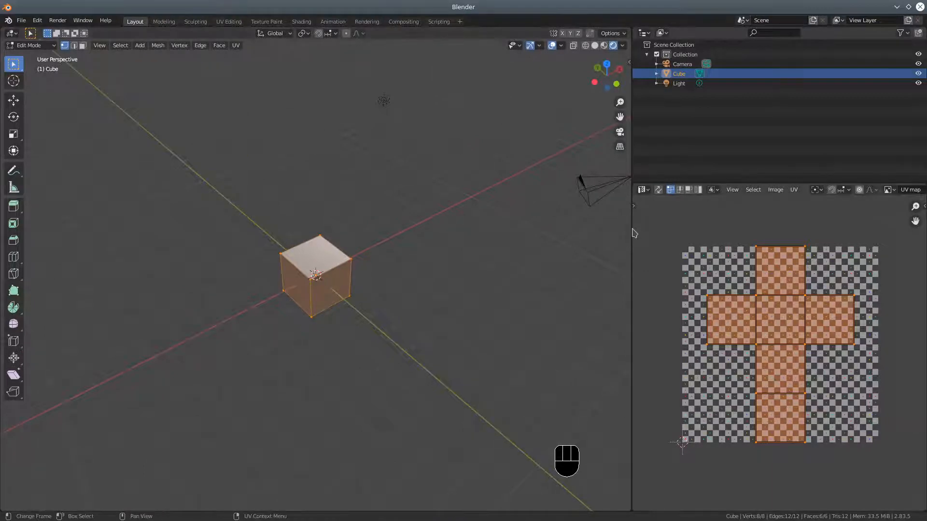
# Widen the UV Editor area and change it to a Shader Editor showing the cube's material nodes.
pyautogui.moveTo(634, 233); pyautogui.dragTo(572, 231)
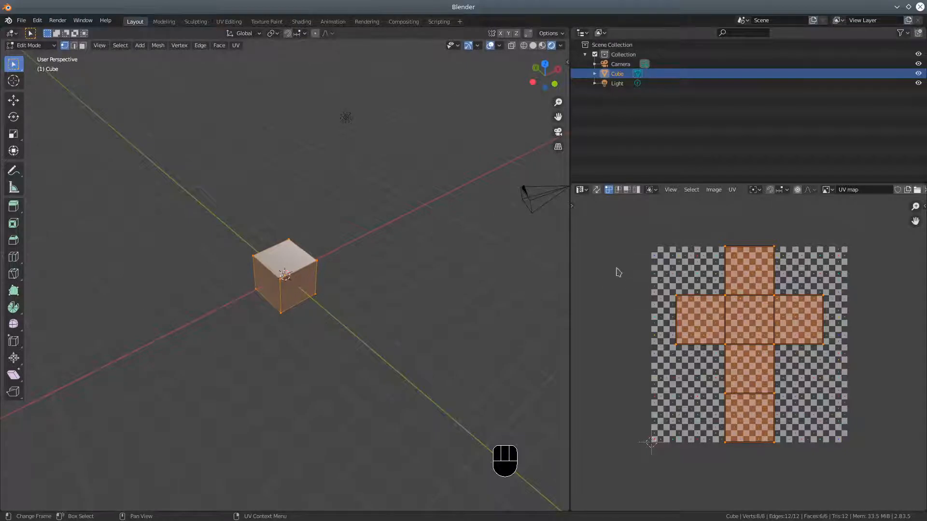
pyautogui.click(587, 192)
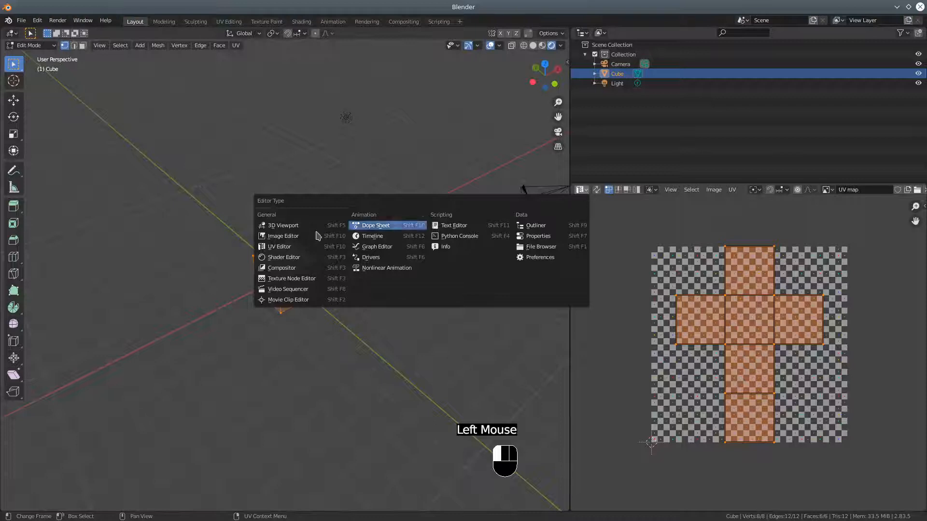
pyautogui.click(285, 258)
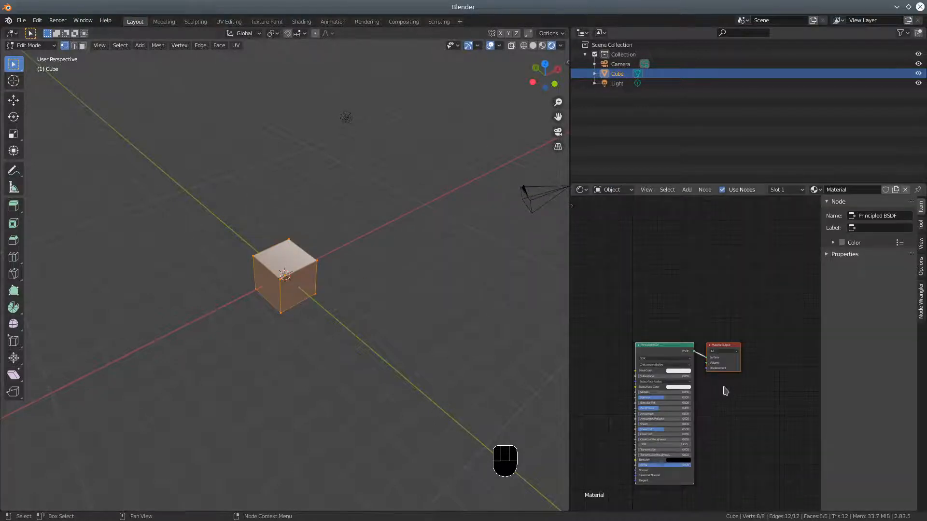
pyautogui.scroll(3, 735, 407)
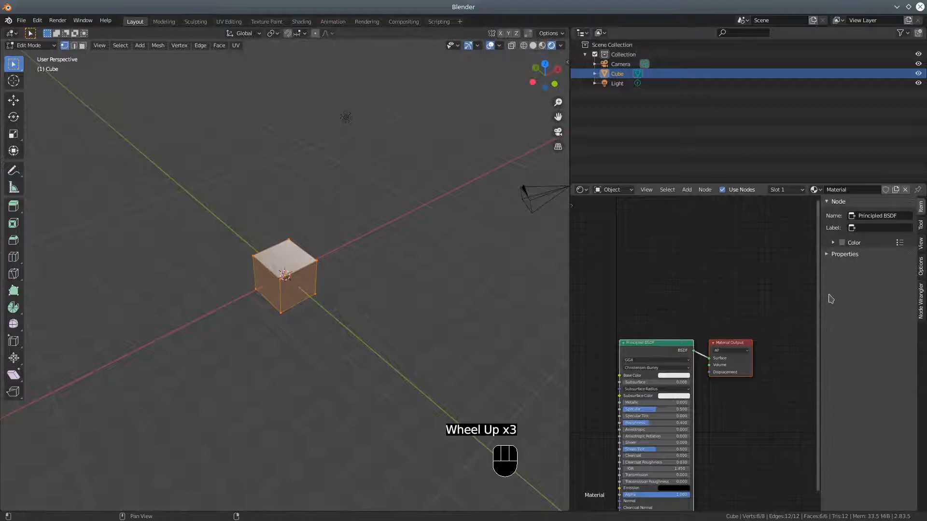
# Collapse the node sidebar and shift the Principled BSDF and Material Output nodes rightward to free space before them.
pyautogui.moveTo(821, 295); pyautogui.dragTo(922, 309)
pyautogui.moveTo(821, 378); pyautogui.dragTo(798, 314, button='middle')
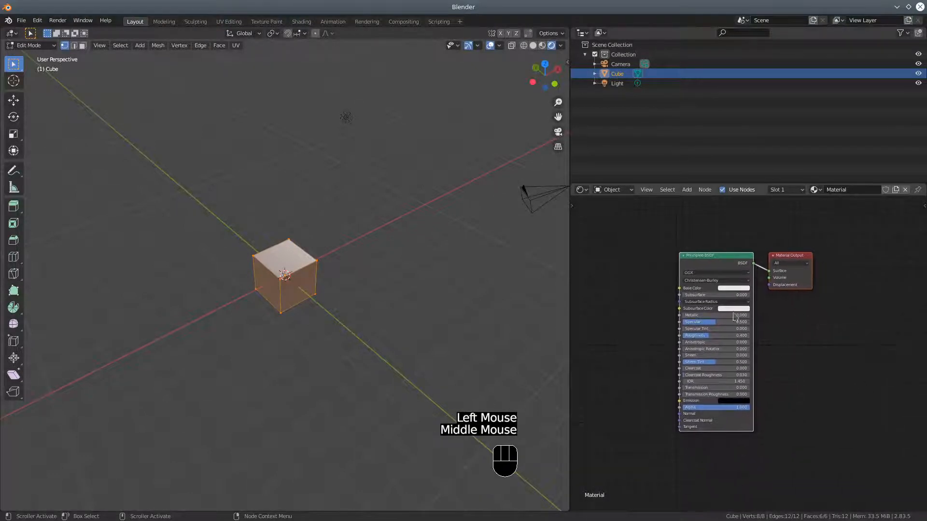
pyautogui.moveTo(707, 259); pyautogui.dragTo(739, 259)
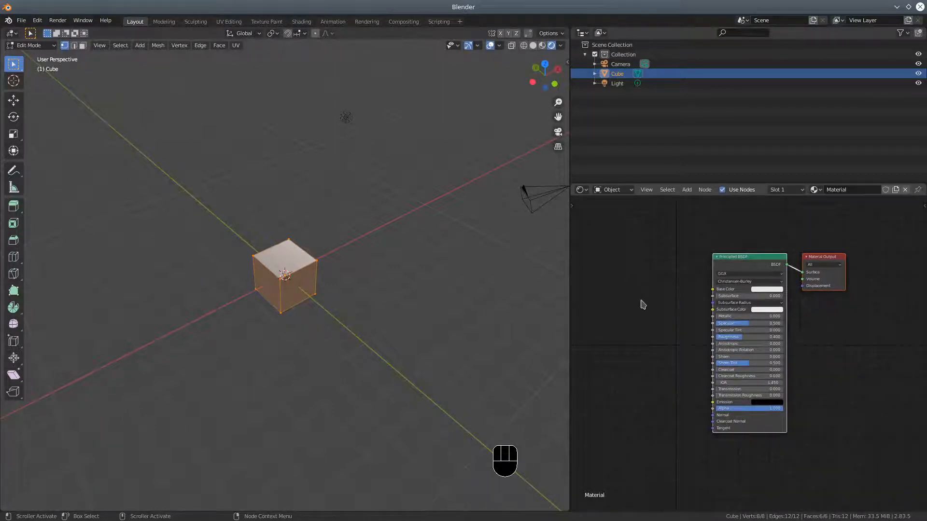
# Add Node Wrangler texture setups to the selected shader nodes and separate the new texture nodes from the Principled BSDF.
pyautogui.press('ctrl')
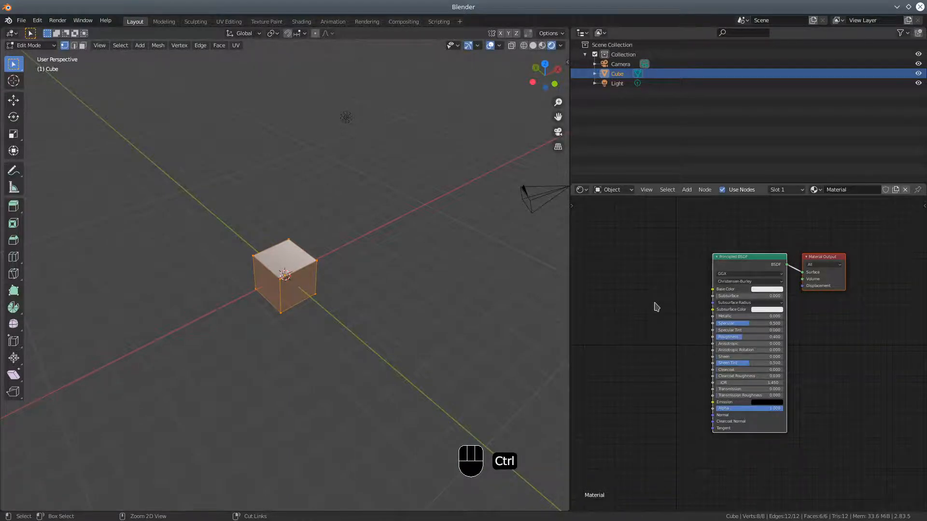
pyautogui.hotkey('ctrl', 't')
pyautogui.scroll(-3, 696, 376)
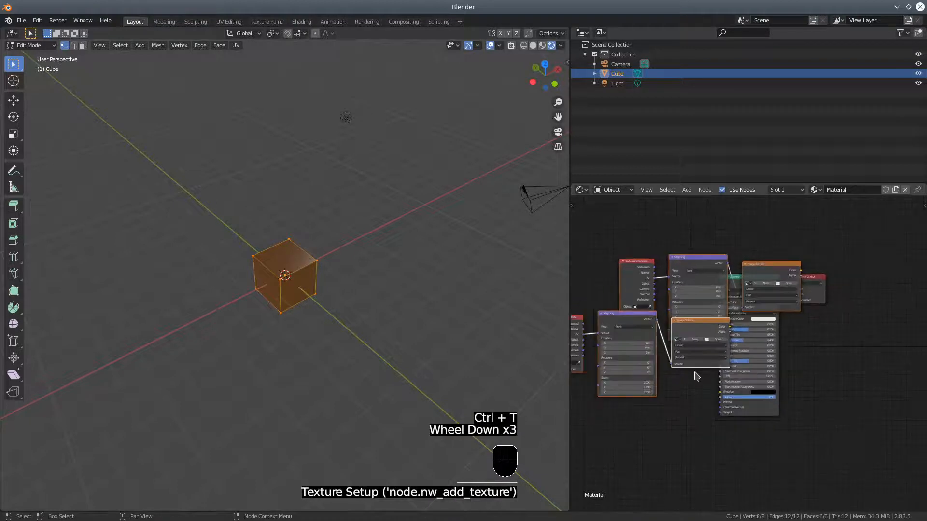
pyautogui.scroll(-1, 669, 353)
pyautogui.moveTo(636, 330); pyautogui.dragTo(883, 282)
pyautogui.scroll(3, 683, 315)
pyautogui.scroll(1, 684, 315)
pyautogui.moveTo(674, 264); pyautogui.dragTo(833, 347, button='middle')
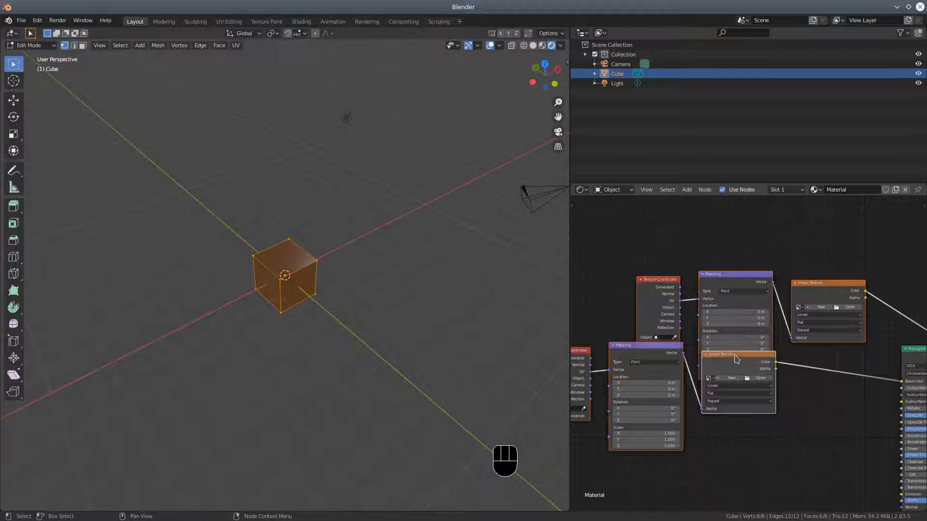
# Delete the redundant upper chain of Image Texture, Mapping and Texture Coordinate nodes.
pyautogui.moveTo(804, 301); pyautogui.dragTo(768, 271)
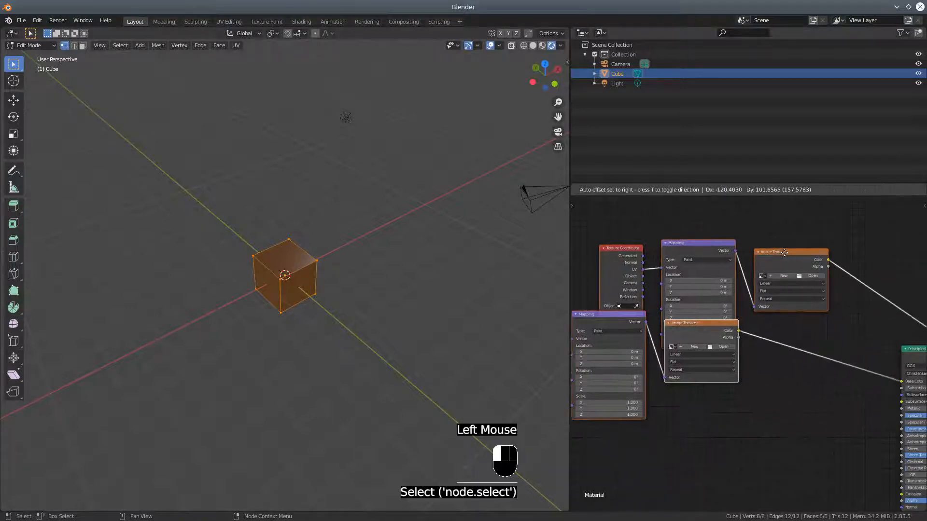
pyautogui.click(795, 261)
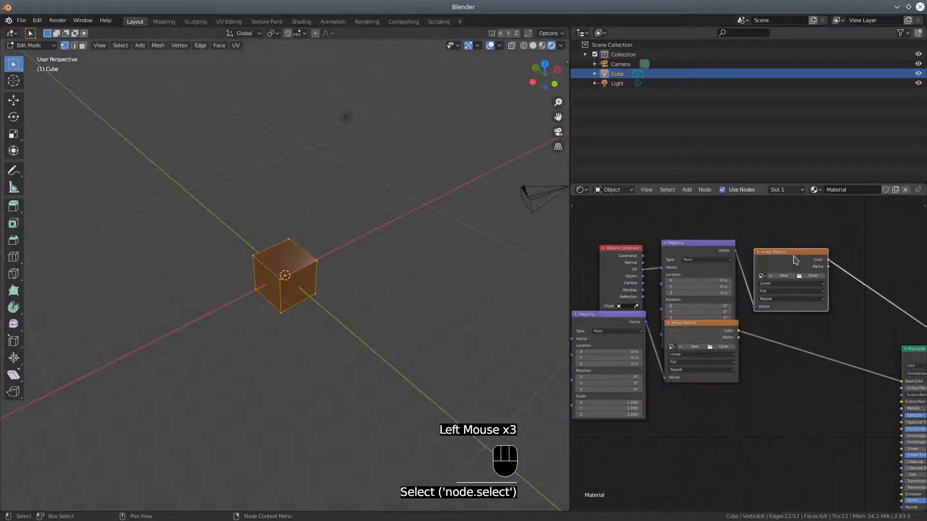
pyautogui.press('Delete')
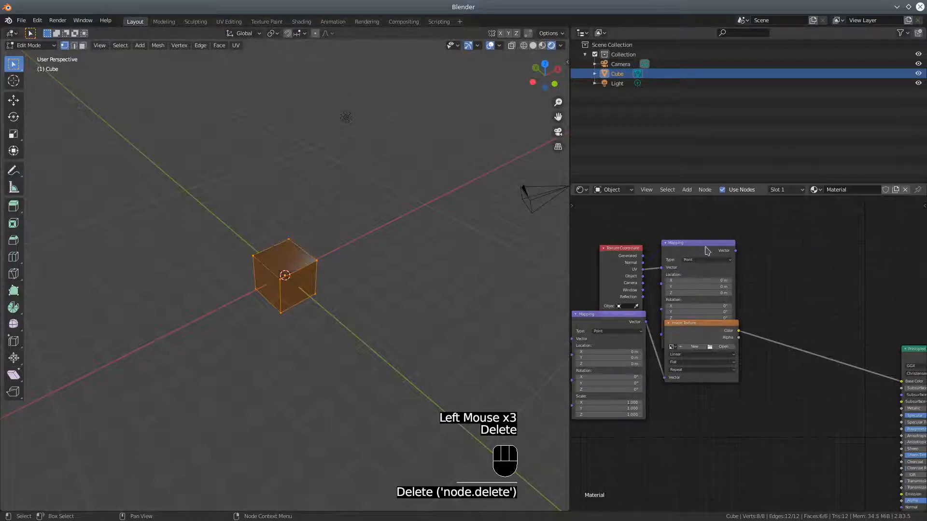
pyautogui.click(703, 251)
pyautogui.press('Delete')
pyautogui.click(620, 252)
pyautogui.press('Delete')
# Arrange the remaining Texture Coordinate, Mapping and Image Texture nodes in a tidy row.
pyautogui.moveTo(842, 410); pyautogui.dragTo(632, 368, button='middle')
pyautogui.moveTo(656, 298); pyautogui.dragTo(630, 293)
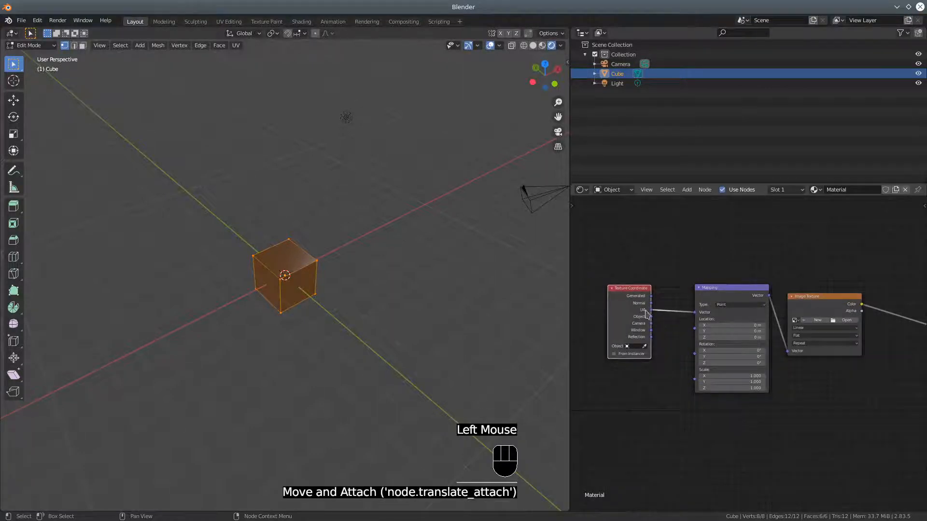
pyautogui.moveTo(719, 293); pyautogui.dragTo(701, 286)
pyautogui.moveTo(811, 302); pyautogui.dragTo(796, 283)
# Assign the existing "UV map" image to the Image Texture node and view the textured cube close up.
pyautogui.moveTo(838, 366); pyautogui.dragTo(758, 405, button='middle')
pyautogui.scroll(4, 747, 411)
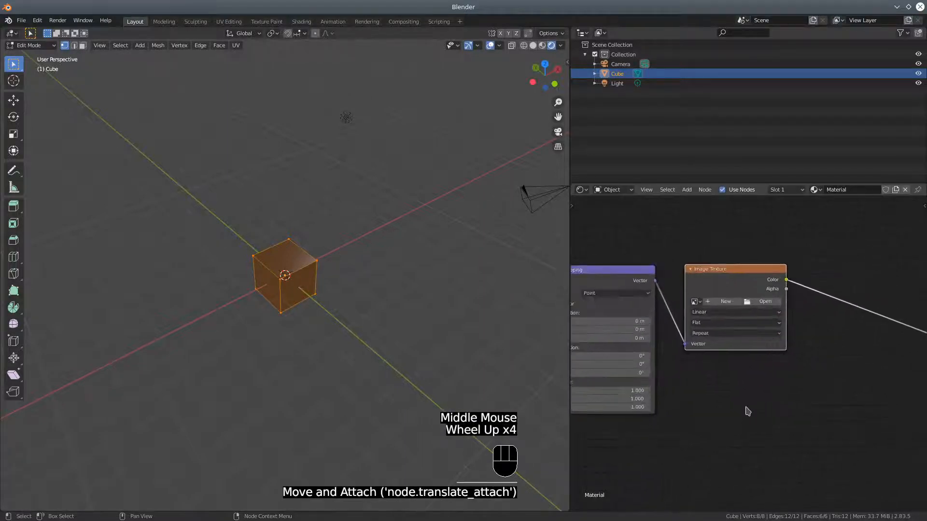
pyautogui.click(699, 302)
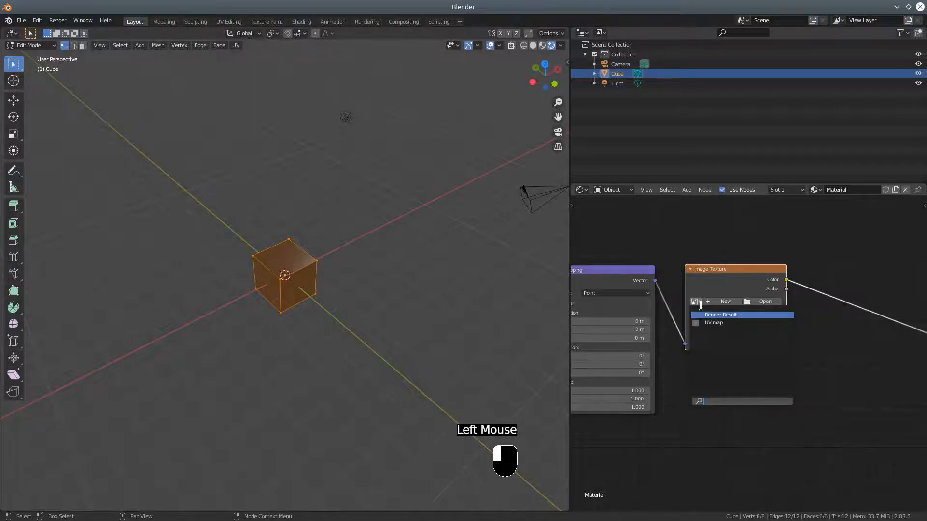
pyautogui.click(715, 325)
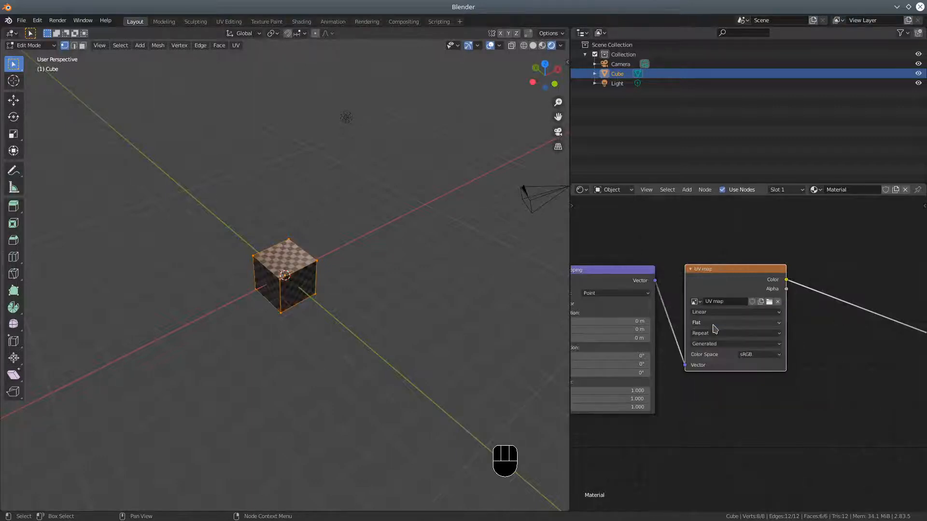
pyautogui.moveTo(347, 338); pyautogui.dragTo(482, 323, button='middle')
pyautogui.moveTo(349, 325); pyautogui.dragTo(517, 327, button='middle')
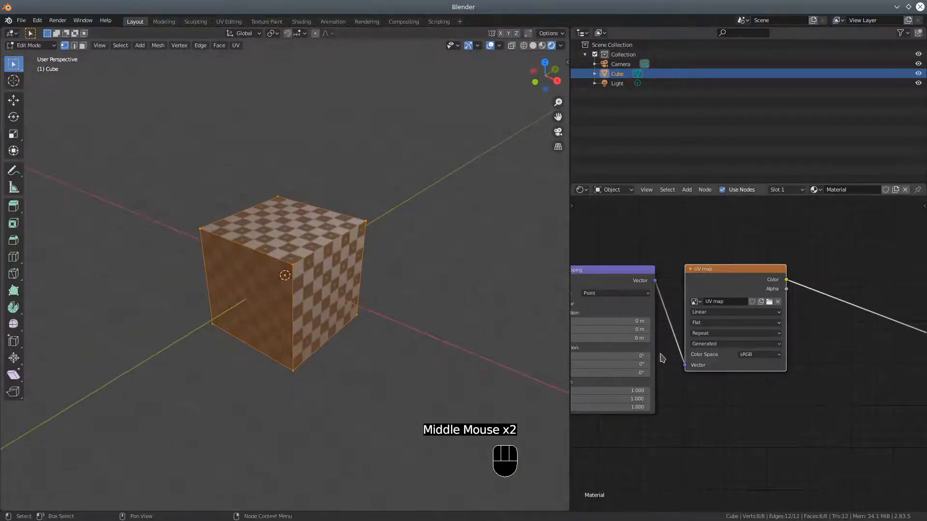
# Move the Principled BSDF closer to the image node and change the Shader Editor back to a UV Editor.
pyautogui.scroll(-11, 663, 360)
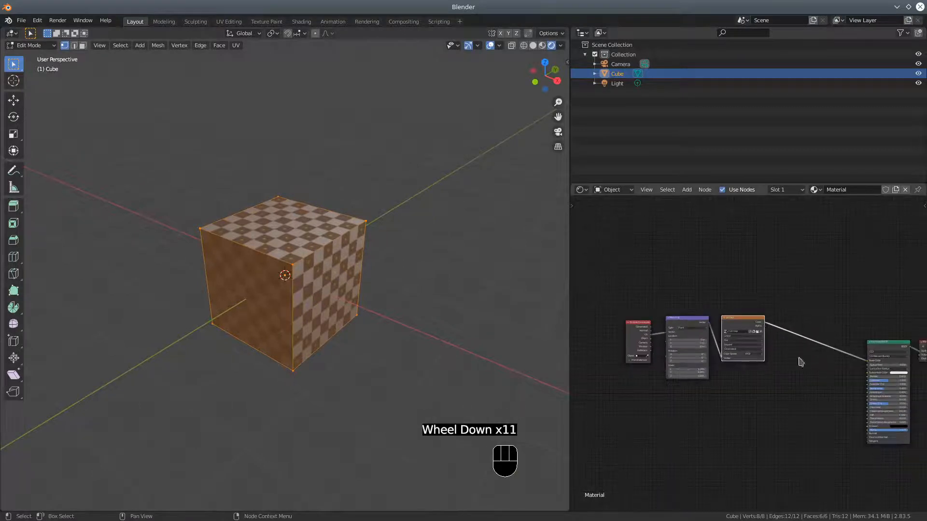
pyautogui.moveTo(883, 347); pyautogui.dragTo(819, 315)
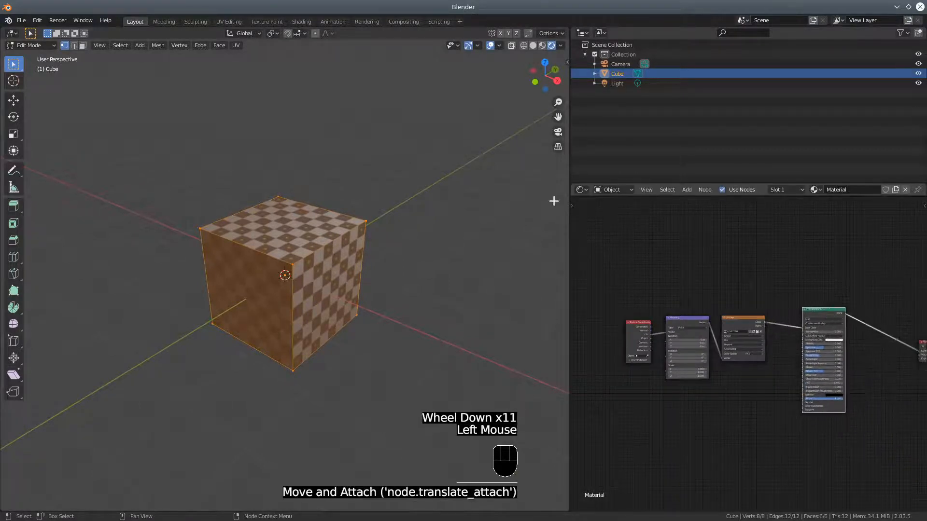
pyautogui.click(581, 191)
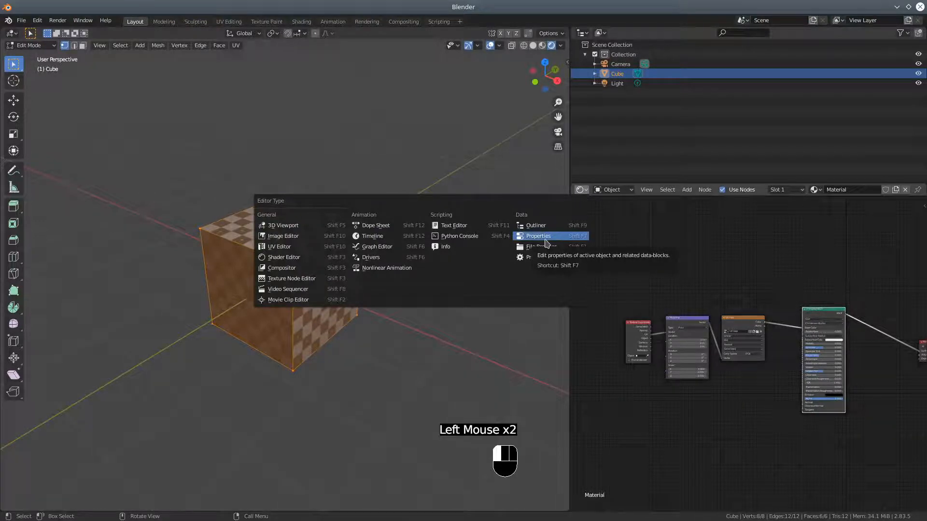
pyautogui.click(292, 246)
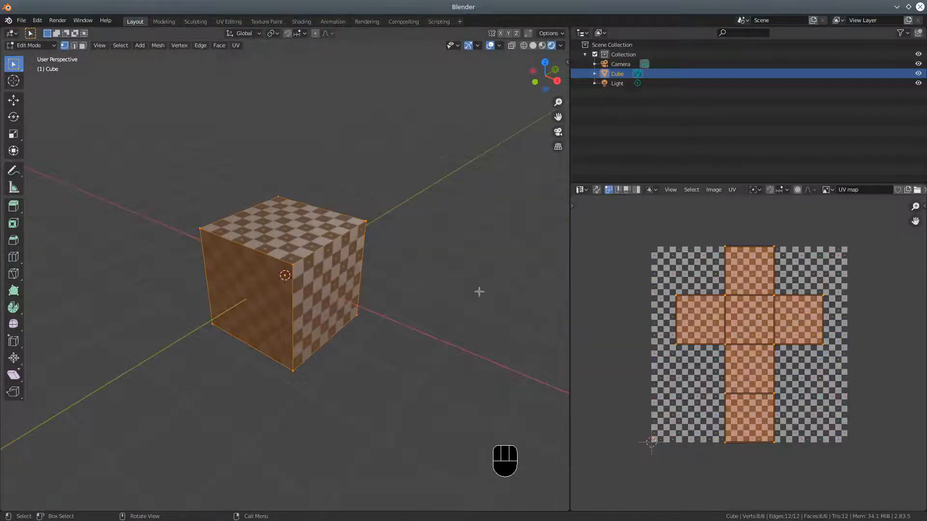
# Reset the UV mapping of all the cube's faces.
pyautogui.moveTo(416, 267); pyautogui.dragTo(401, 280, button='middle')
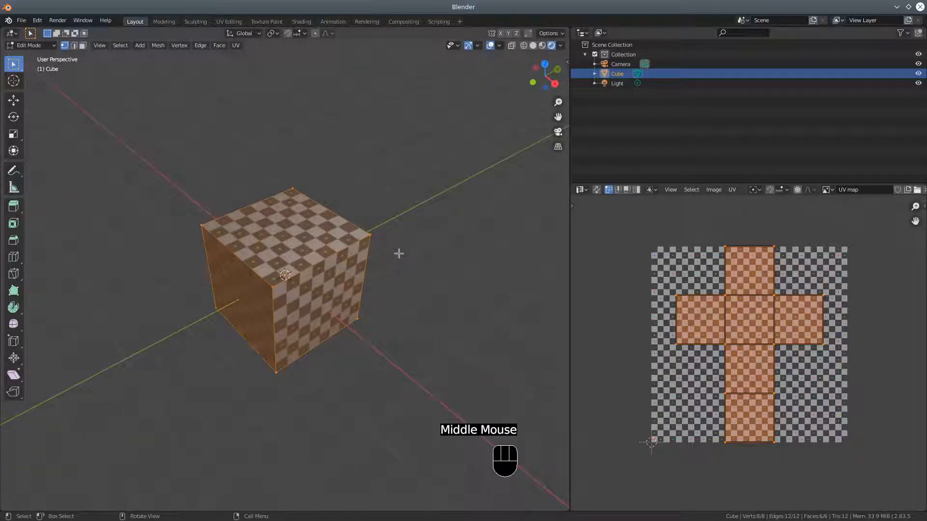
pyautogui.moveTo(523, 277); pyautogui.dragTo(367, 275, button='middle')
pyautogui.moveTo(444, 275); pyautogui.dragTo(468, 280, button='middle')
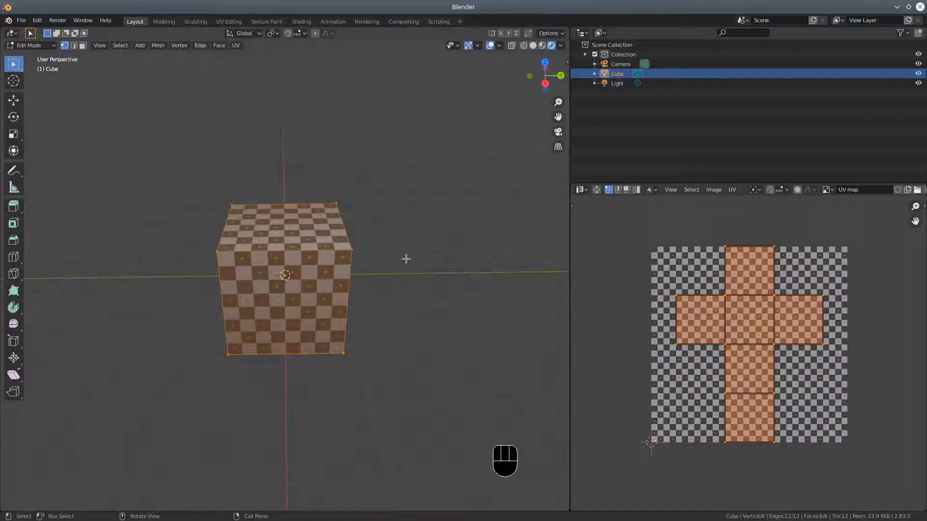
pyautogui.press('u')
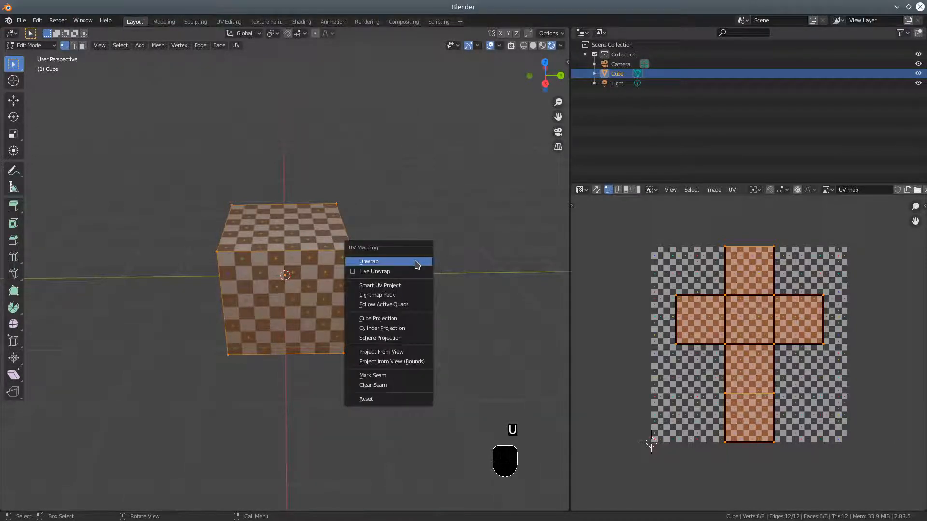
pyautogui.click(385, 400)
pyautogui.moveTo(407, 294); pyautogui.dragTo(373, 250, button='middle')
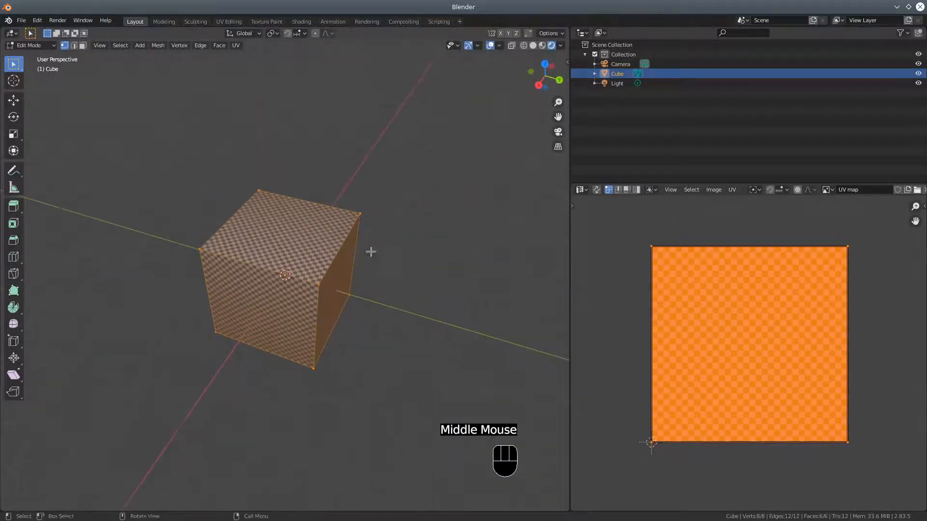
# Mark the cube's four vertical edges and all top edges except the front one as seams, using edge selection.
pyautogui.click(73, 45)
pyautogui.moveTo(325, 262); pyautogui.dragTo(275, 268, button='middle')
pyautogui.click(270, 272)
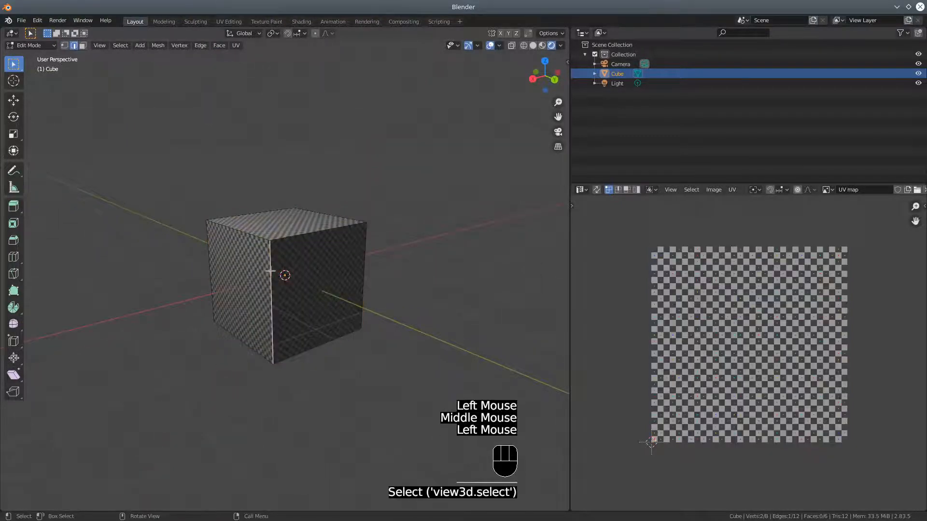
pyautogui.keyDown('shift'); pyautogui.click(302, 232); pyautogui.keyUp('shift')
pyautogui.keyDown('shift'); pyautogui.click(362, 259); pyautogui.keyUp('shift')
pyautogui.moveTo(260, 233); pyautogui.dragTo(385, 236, button='middle')
pyautogui.keyDown('shift'); pyautogui.click(336, 233); pyautogui.keyUp('shift')
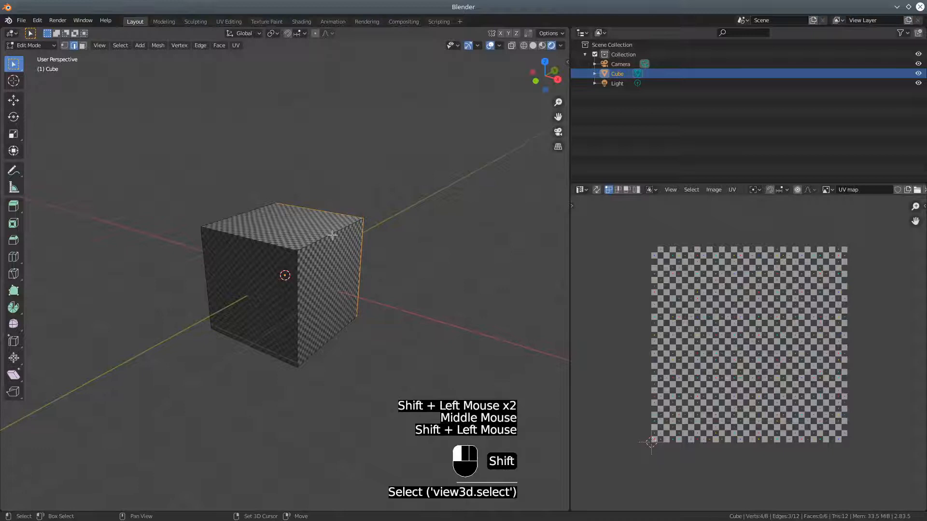
pyautogui.keyDown('shift'); pyautogui.click(299, 279); pyautogui.keyUp('shift')
pyautogui.moveTo(290, 275); pyautogui.dragTo(378, 227, button='middle')
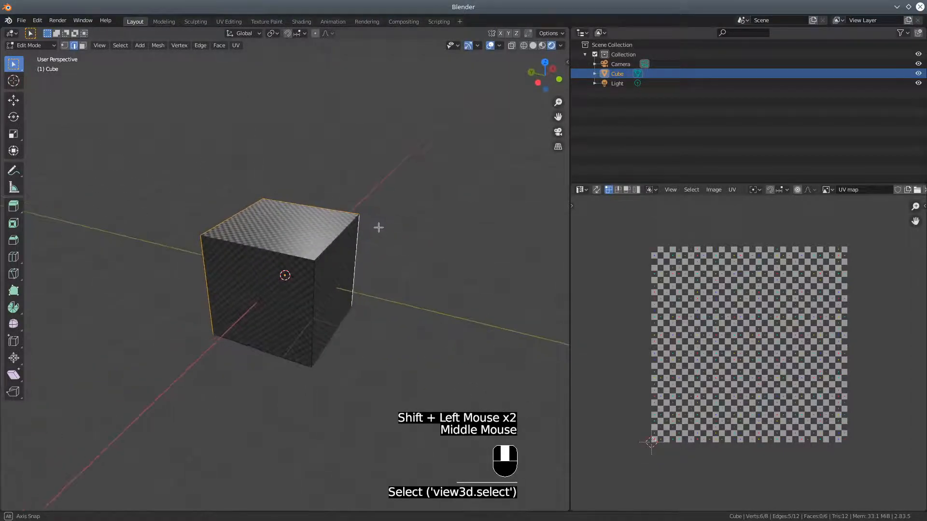
pyautogui.keyDown('shift'); pyautogui.click(258, 248); pyautogui.keyUp('shift')
pyautogui.keyDown('shift'); pyautogui.click(312, 294); pyautogui.keyUp('shift')
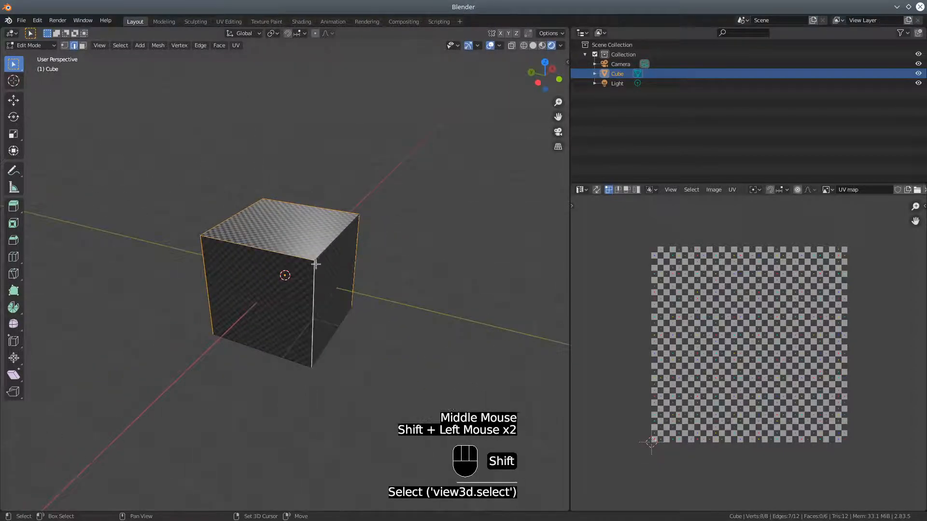
pyautogui.moveTo(315, 264); pyautogui.dragTo(263, 241, button='middle')
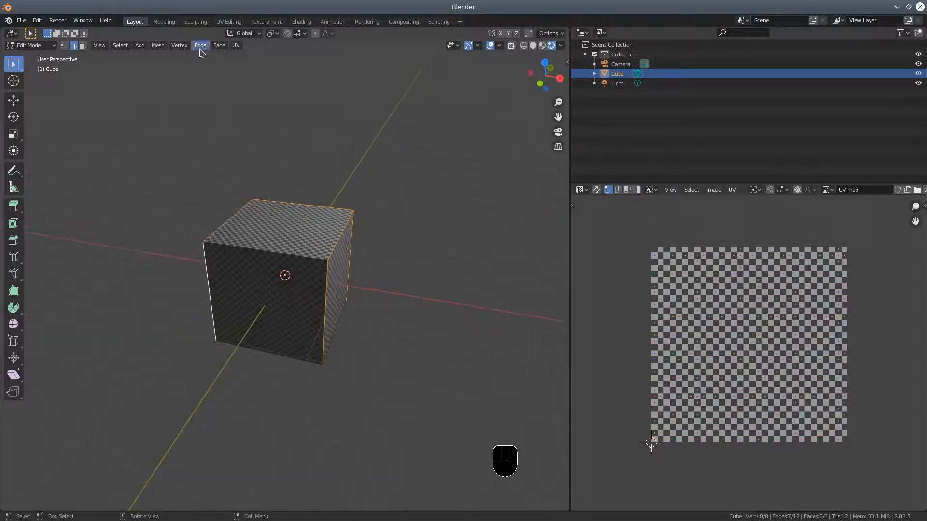
pyautogui.click(207, 49)
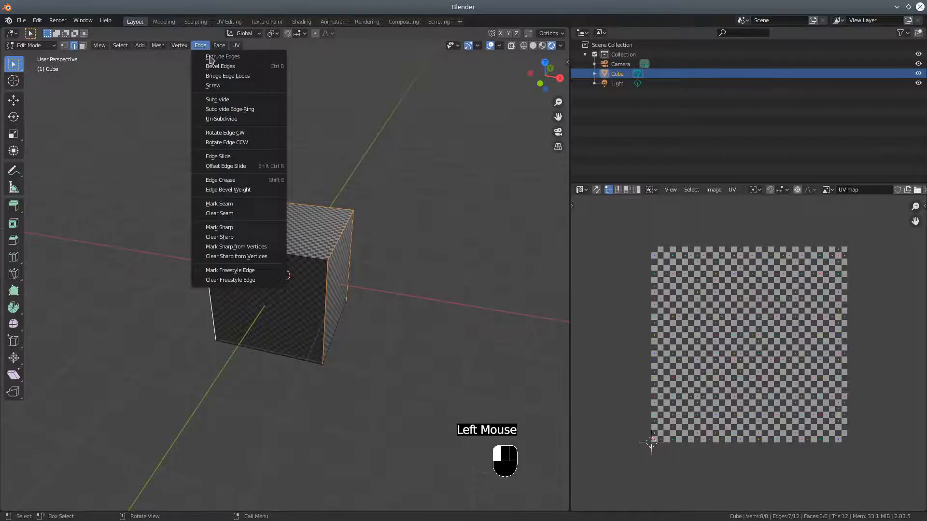
pyautogui.click(229, 205)
# Try to unwrap the cube with only the seam edges selected.
pyautogui.moveTo(268, 217); pyautogui.dragTo(371, 263, button='middle')
pyautogui.press('u')
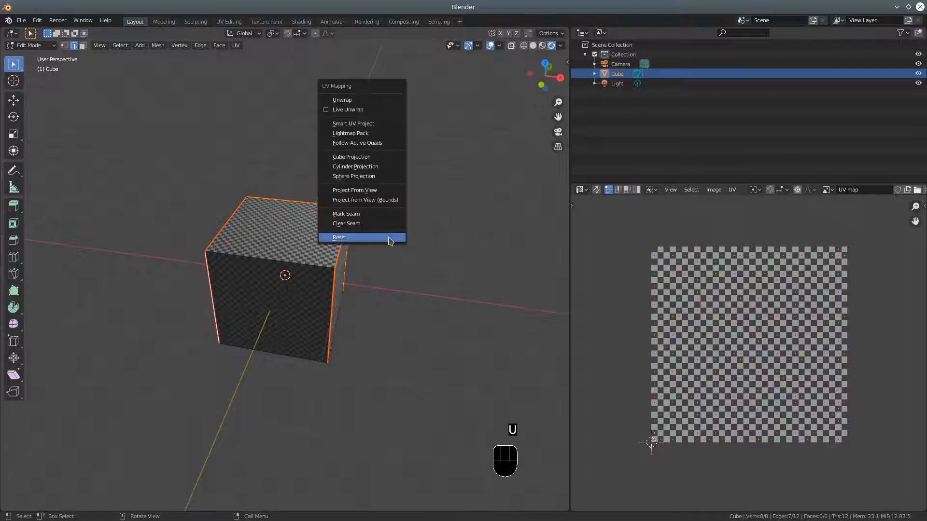
pyautogui.click(365, 102)
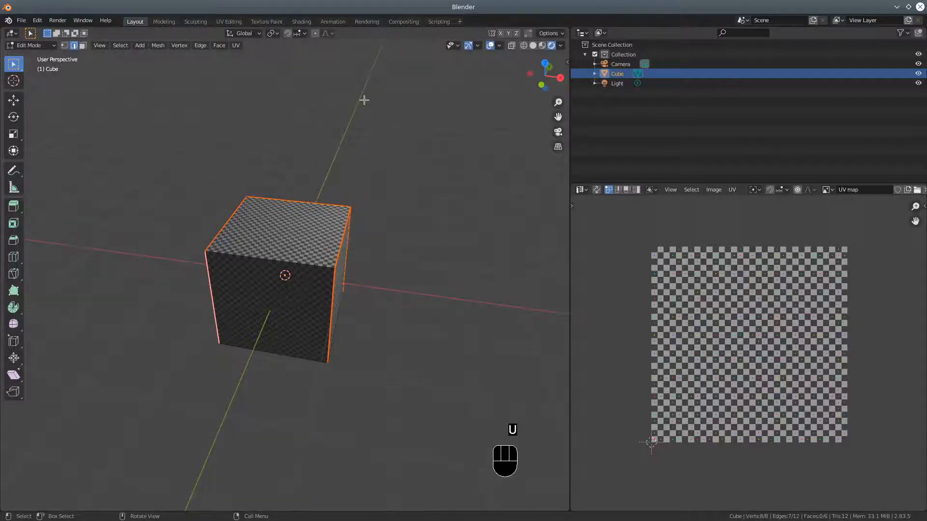
# Select the whole cube, reset its UVs and unwrap it along the marked seams, viewing the layout and the mapped faces.
pyautogui.moveTo(428, 254); pyautogui.dragTo(380, 240, button='middle')
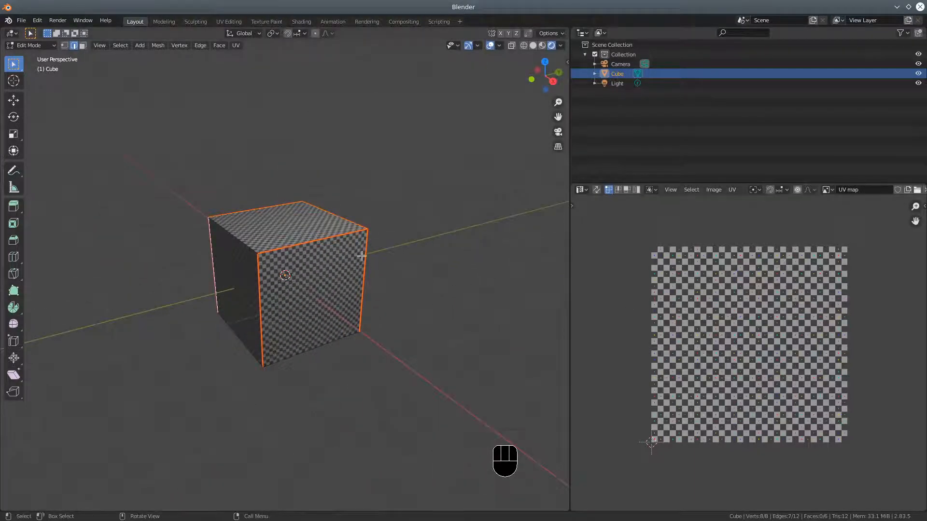
pyautogui.press('a')
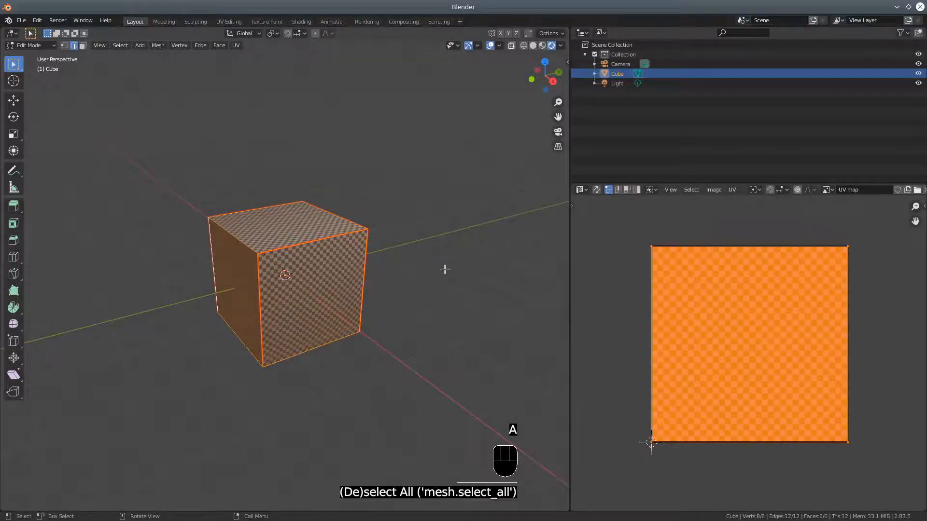
pyautogui.press('u')
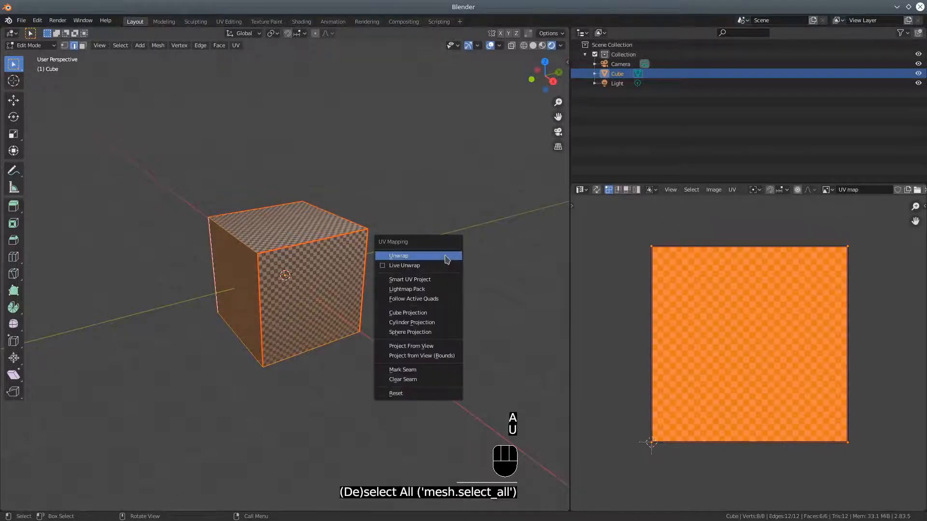
pyautogui.click(416, 395)
pyautogui.press('u')
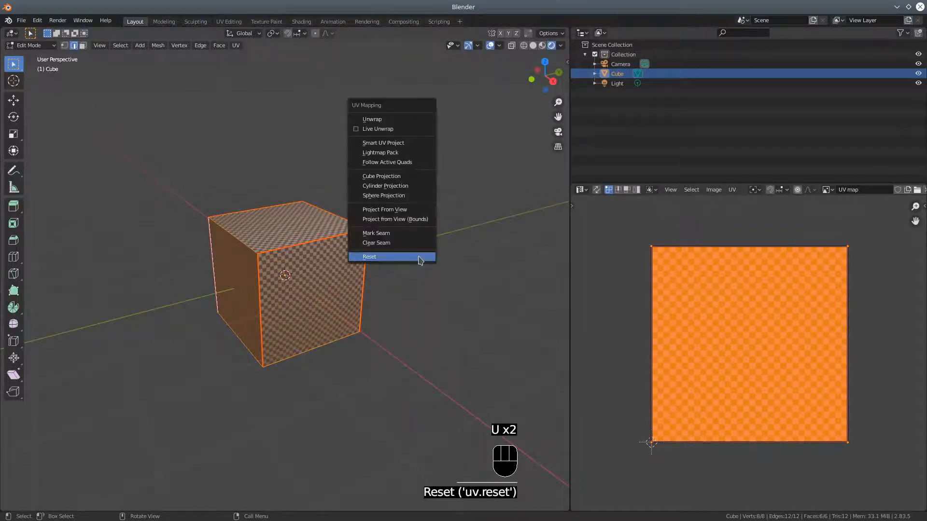
pyautogui.click(399, 125)
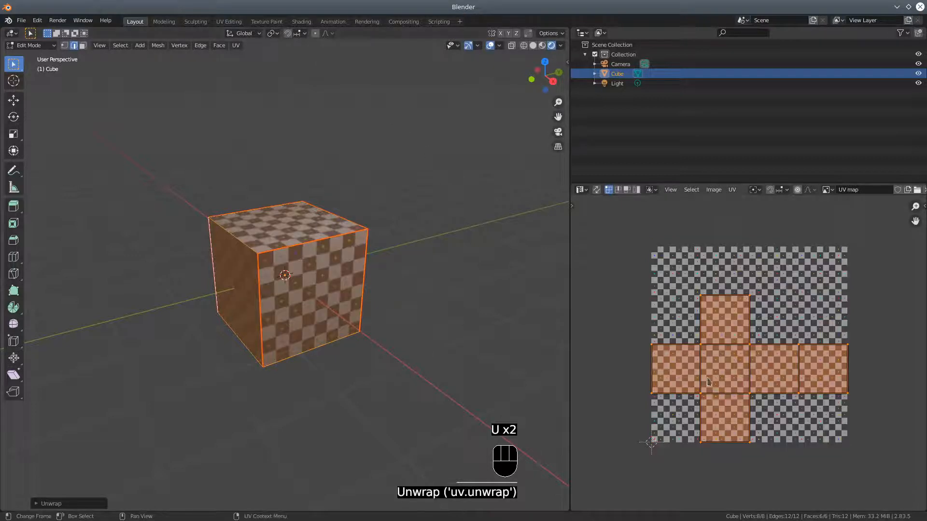
pyautogui.scroll(-2, 708, 382)
pyautogui.moveTo(721, 399); pyautogui.dragTo(695, 366, button='middle')
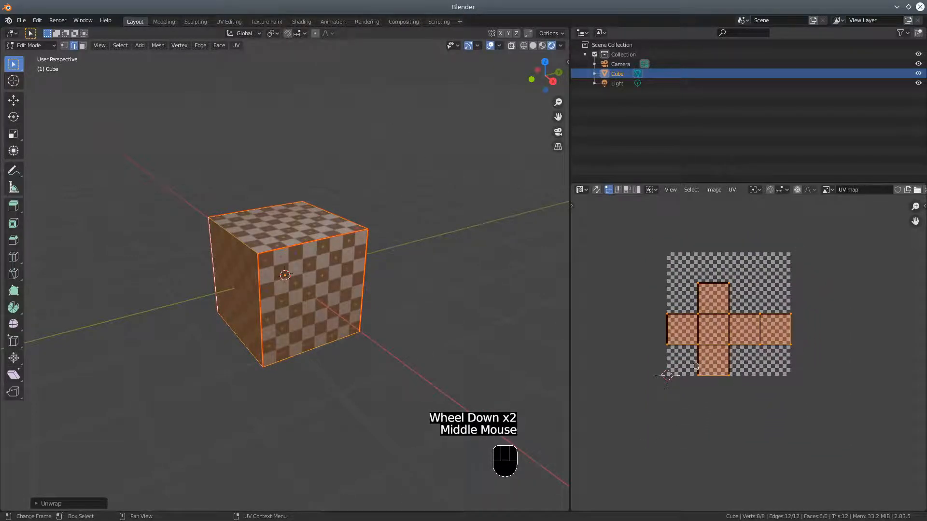
pyautogui.scroll(1, 485, 329)
pyautogui.moveTo(485, 329); pyautogui.dragTo(366, 331, button='middle')
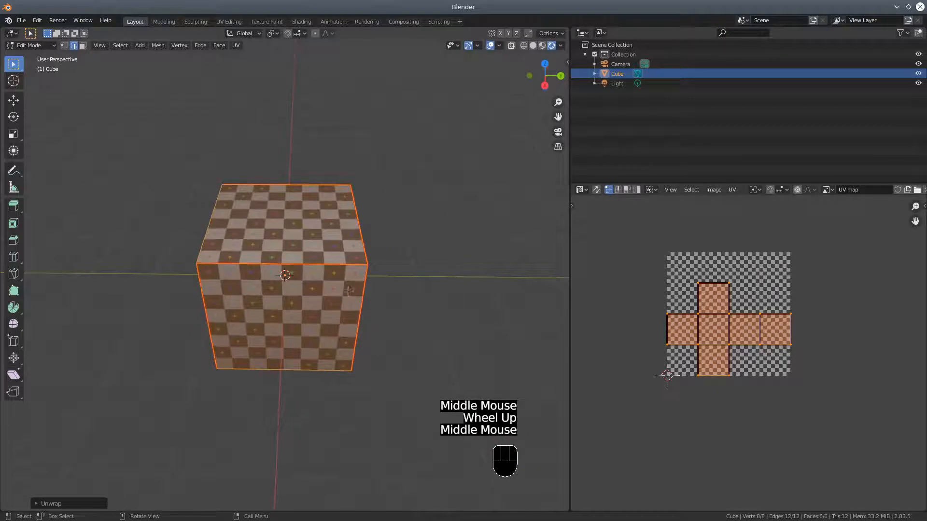
pyautogui.moveTo(272, 289); pyautogui.dragTo(331, 283, button='middle')
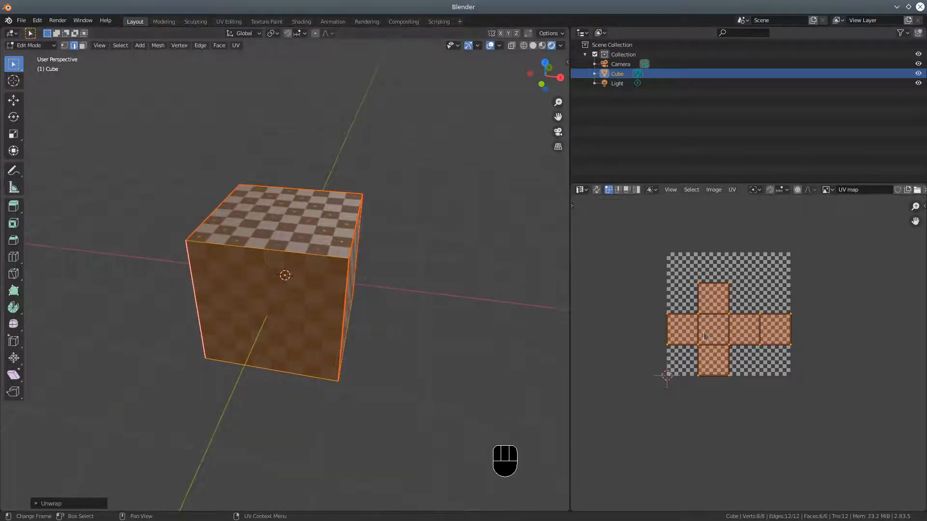
# Reset the UV mapping of the whole selected cube, discarding its cross-shaped layout.
pyautogui.moveTo(476, 309); pyautogui.dragTo(503, 319, button='middle')
pyautogui.scroll(-2, 641, 363)
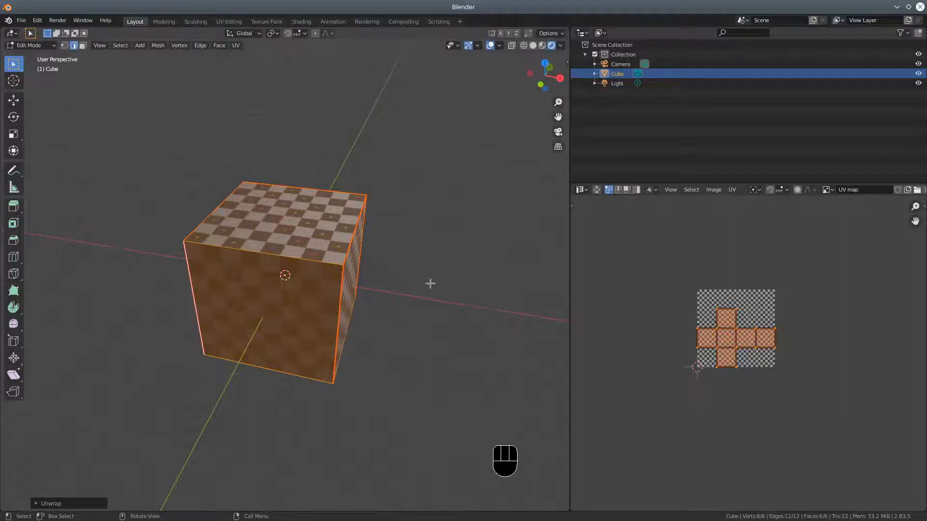
pyautogui.press('u')
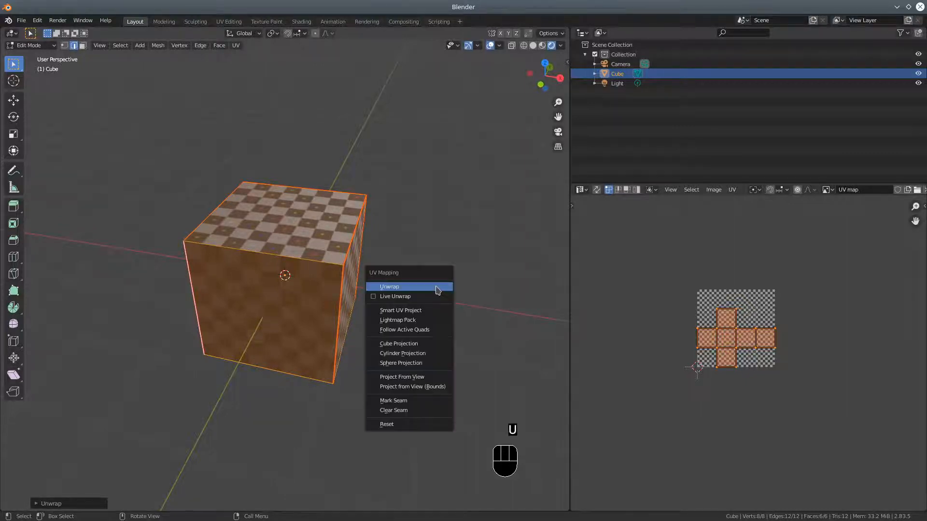
pyautogui.click(405, 425)
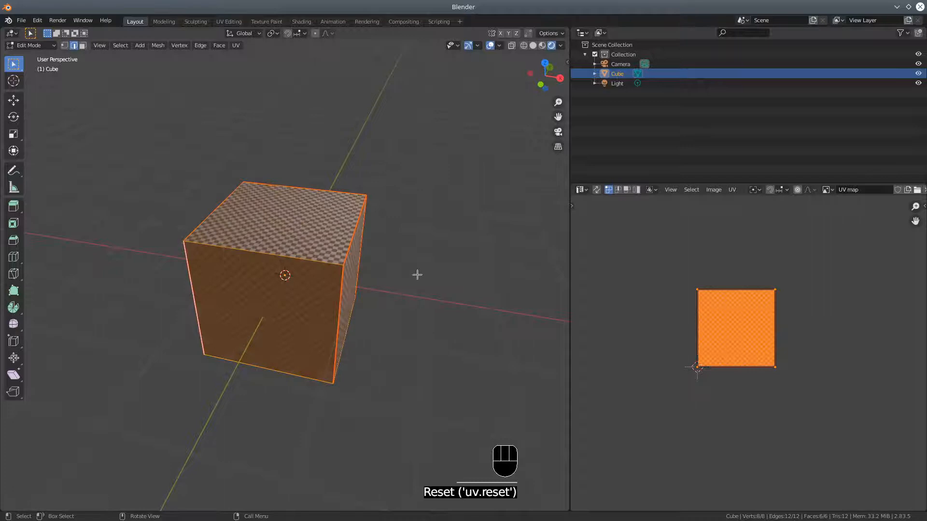
pyautogui.press('u')
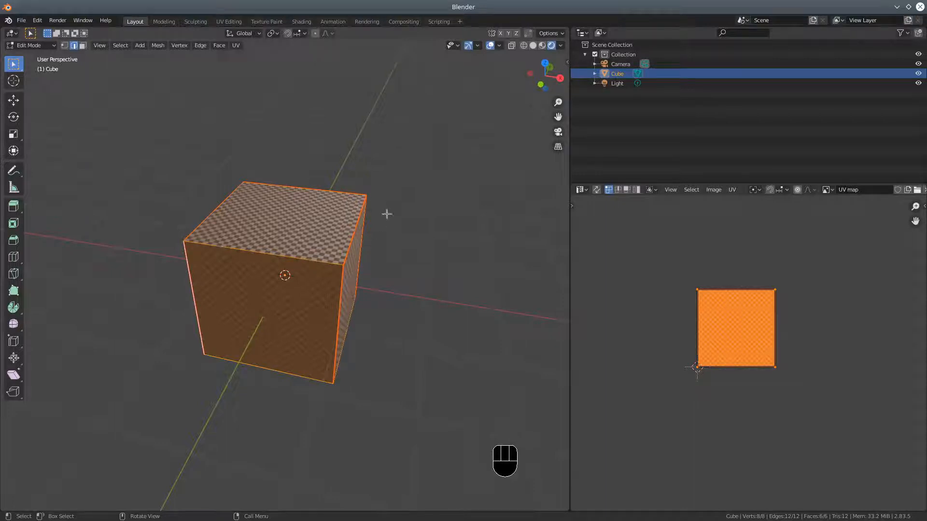
pyautogui.press('u')
# Return to Object Mode, delete the cube and add a UV sphere in its place.
pyautogui.scroll(-2, 411, 220)
pyautogui.moveTo(223, 191); pyautogui.dragTo(270, 190, button='middle')
pyautogui.click(35, 47)
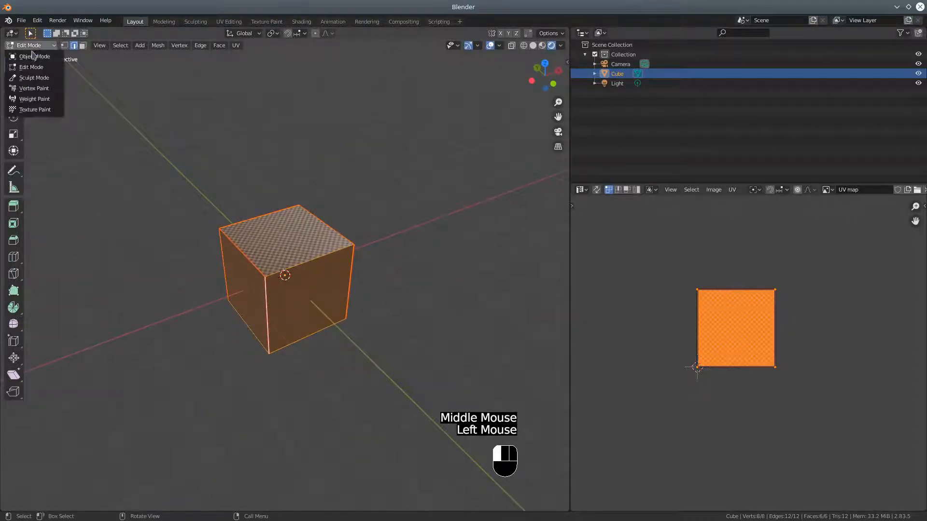
pyautogui.click(29, 57)
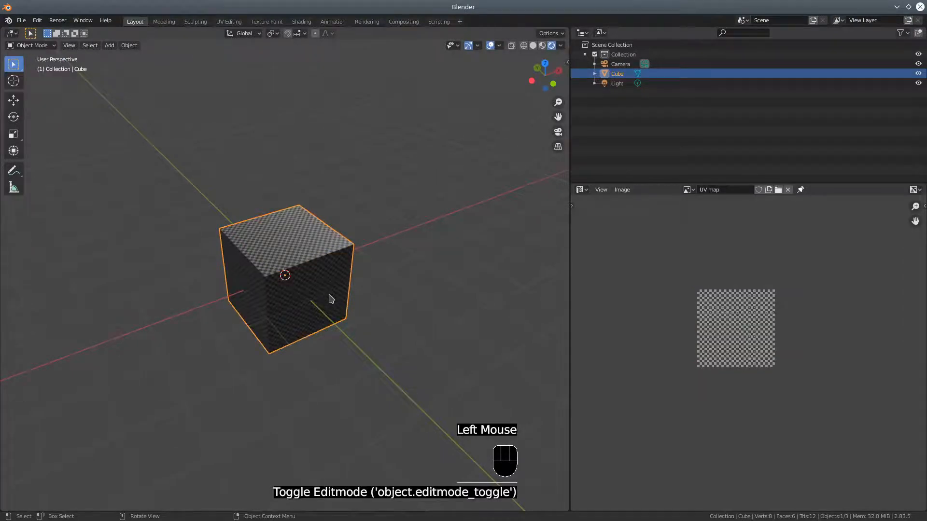
pyautogui.press('Delete')
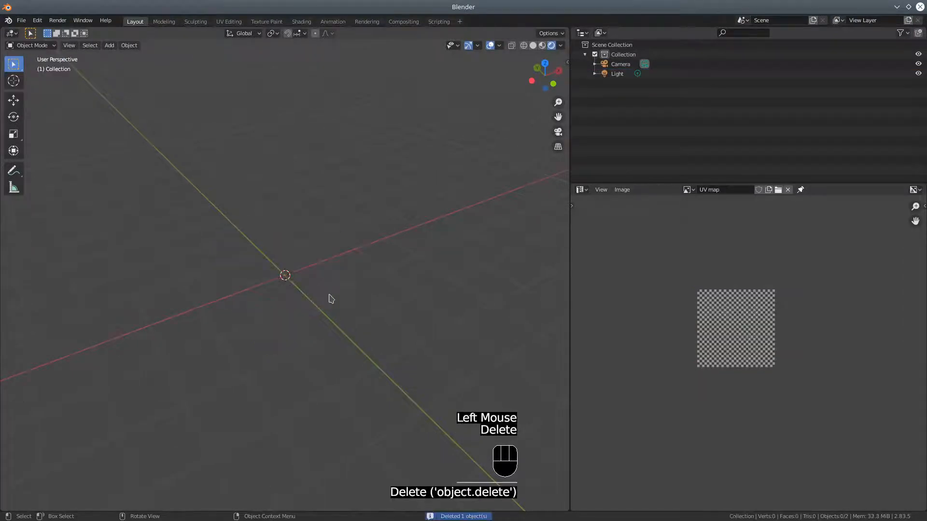
pyautogui.click(107, 47)
pyautogui.moveTo(131, 58)
pyautogui.click(203, 86)
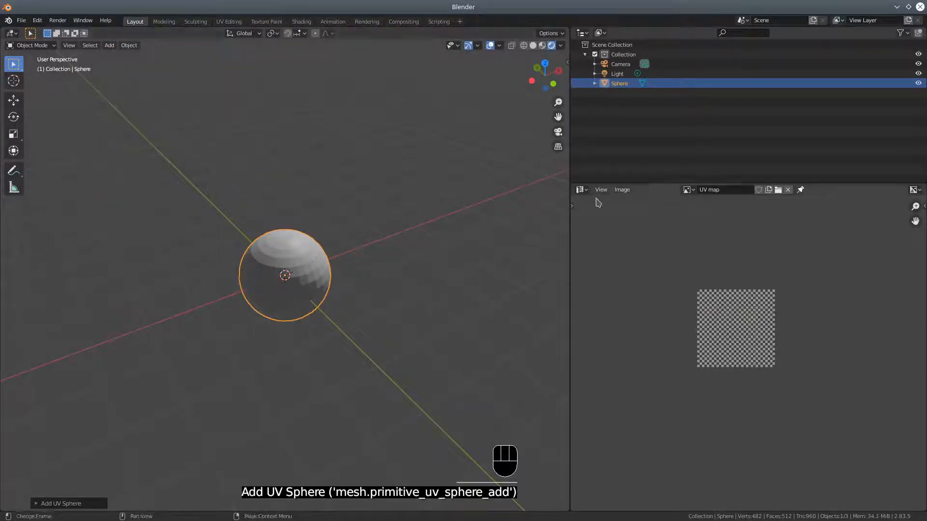
# Show the sphere's material properties in the lower editor area and create a new material for it.
pyautogui.click(581, 190)
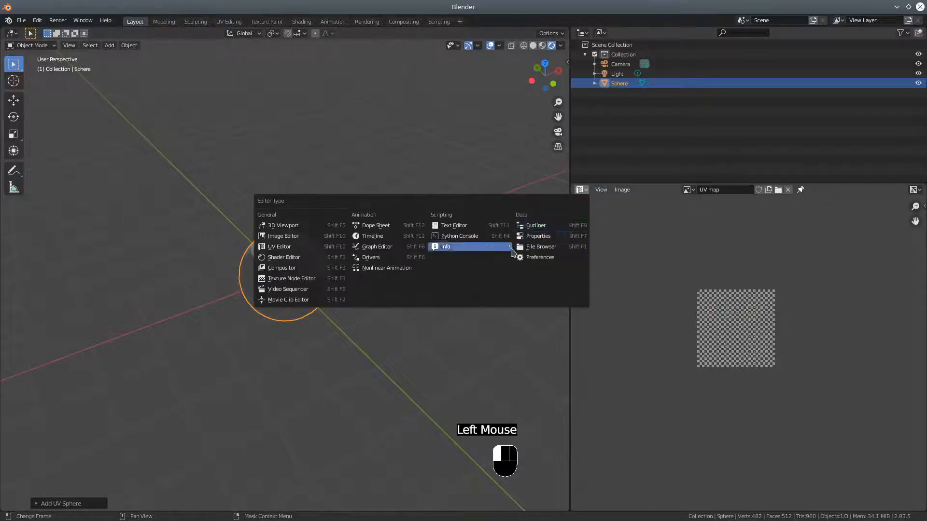
pyautogui.click(295, 260)
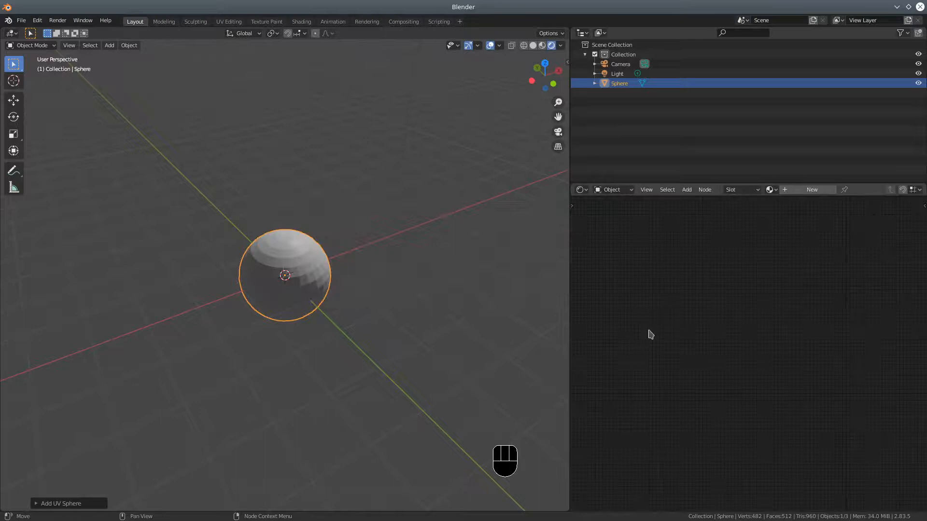
pyautogui.scroll(-3, 651, 334)
pyautogui.click(583, 190)
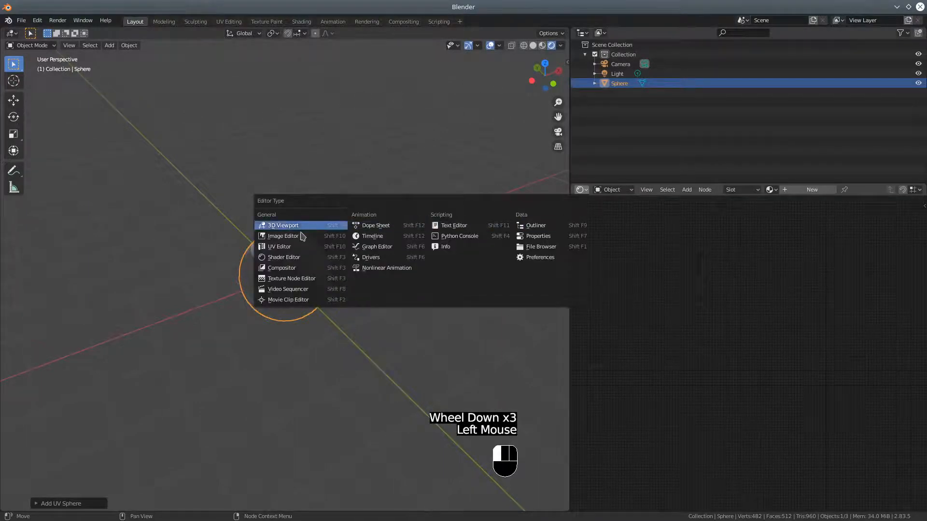
pyautogui.click(545, 238)
pyautogui.scroll(3, 691, 323)
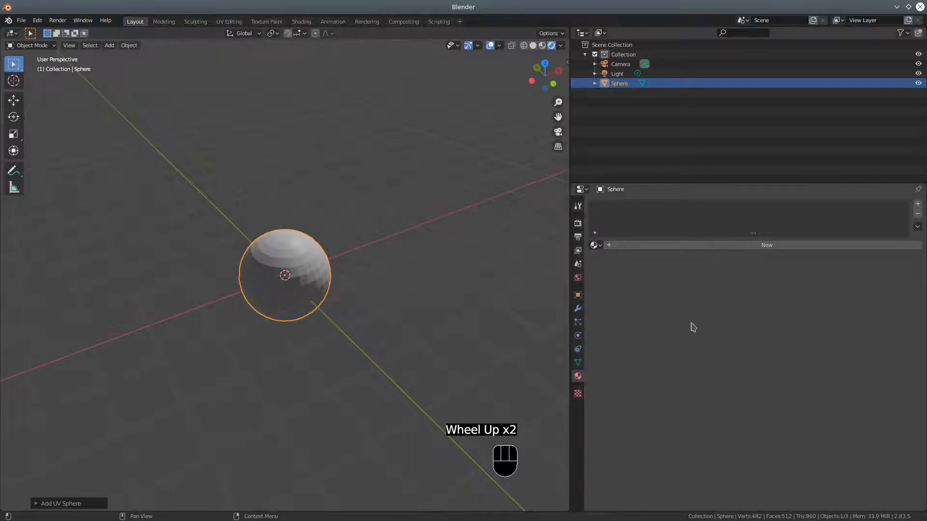
pyautogui.click(670, 247)
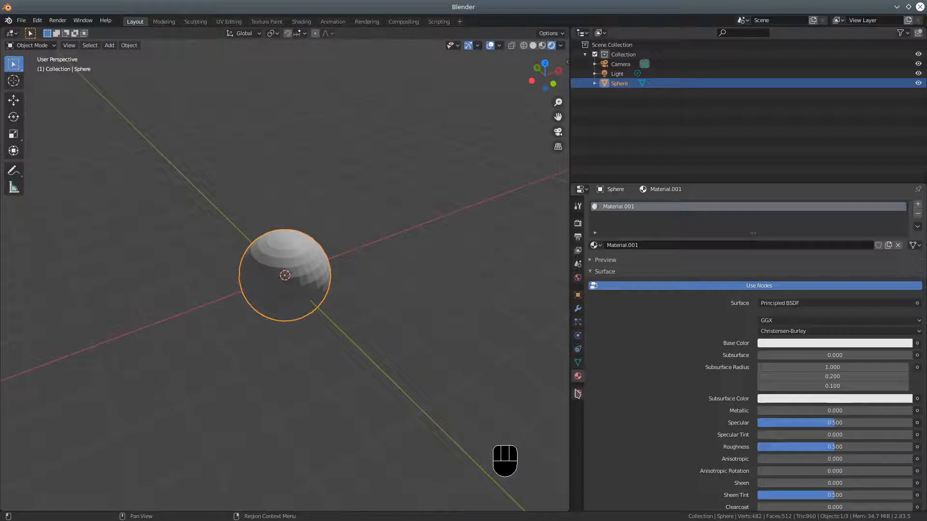
# Switch the lower area to the Shader Editor and add Texture Coordinate, Mapping and Image Texture setups to the new material's nodes.
pyautogui.click(583, 189)
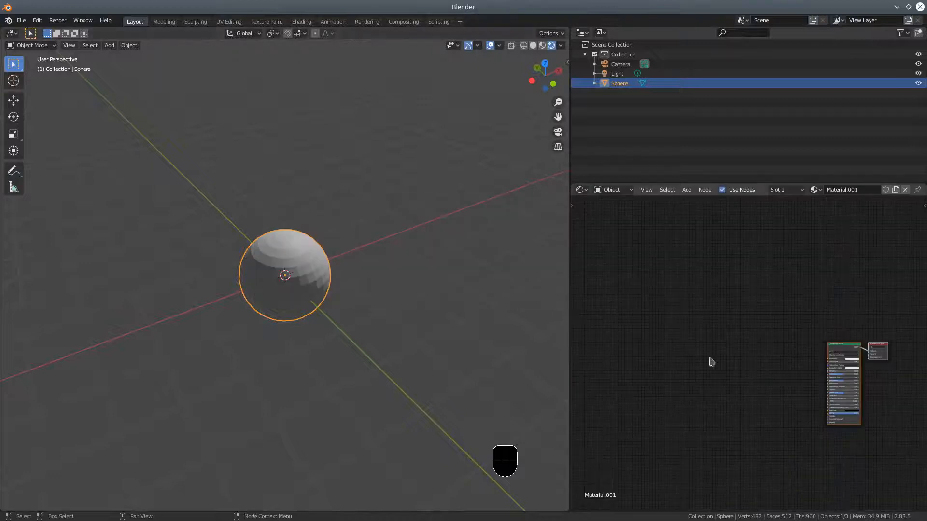
pyautogui.scroll(6, 792, 387)
pyautogui.moveTo(898, 347); pyautogui.dragTo(729, 273)
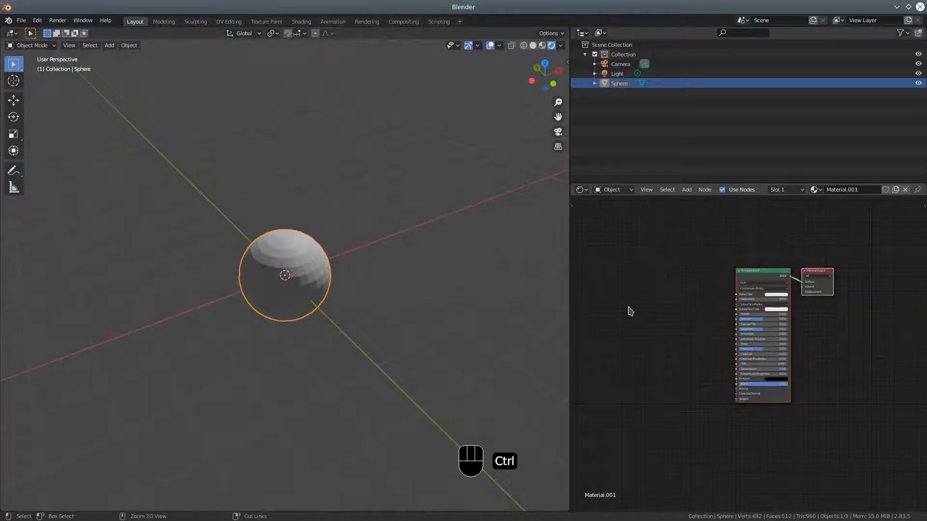
pyautogui.hotkey('ctrl', 't')
pyautogui.click(836, 314)
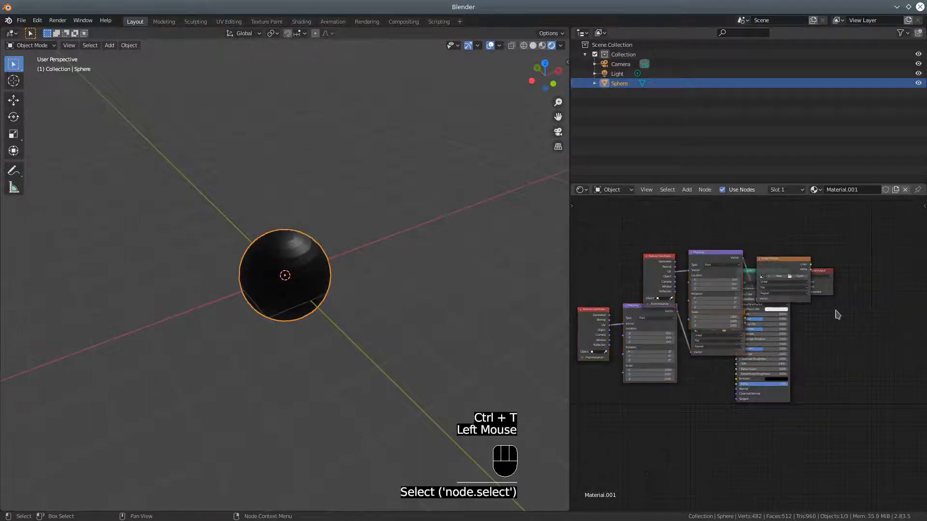
# Delete the surplus Image Texture, Mapping and Texture Coordinate nodes that feed the Material Output.
pyautogui.moveTo(783, 265); pyautogui.dragTo(764, 235)
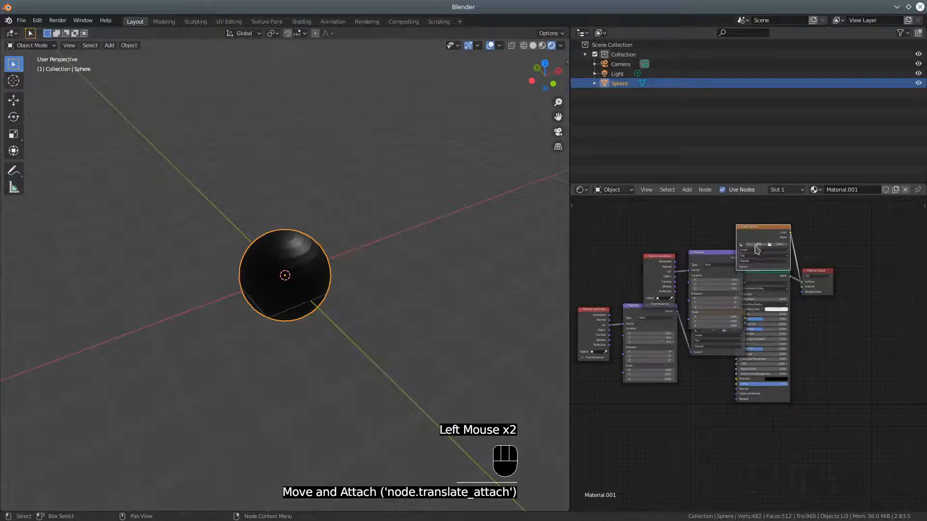
pyautogui.press('Delete')
pyautogui.click(719, 260)
pyautogui.press('Delete')
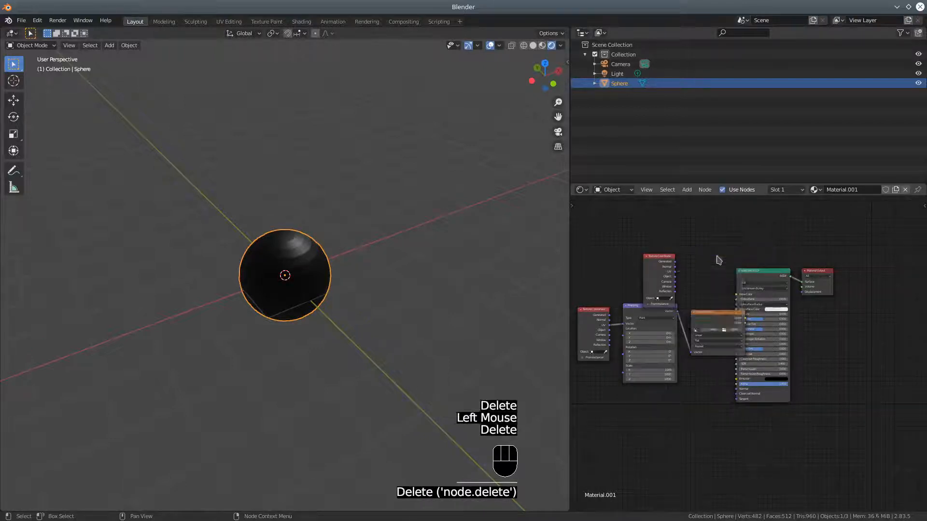
pyautogui.click(662, 260)
pyautogui.press('Delete')
# Spread out the remaining Image Texture and Mapping nodes and assign the existing "UV map" image to the texture.
pyautogui.moveTo(717, 316); pyautogui.dragTo(690, 259)
pyautogui.moveTo(660, 311); pyautogui.dragTo(651, 333)
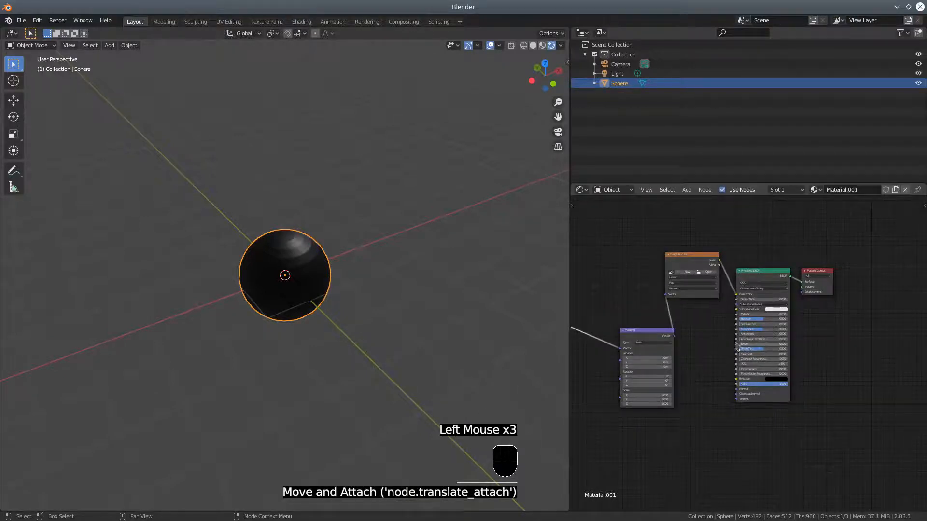
pyautogui.scroll(3, 676, 272)
pyautogui.click(653, 251)
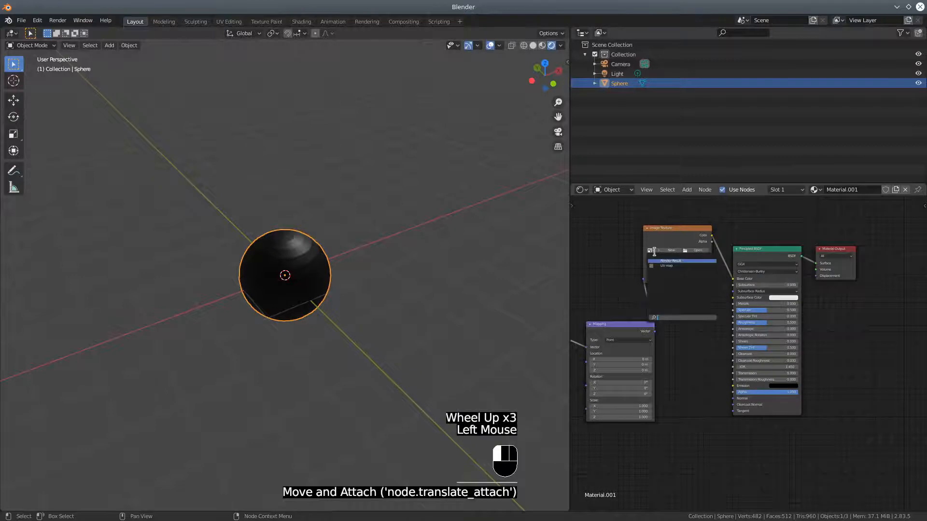
pyautogui.click(658, 264)
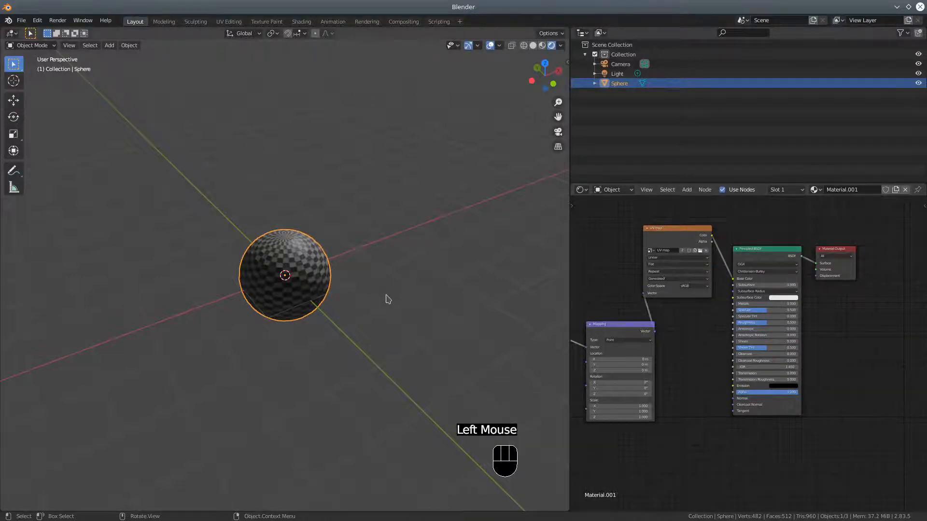
pyautogui.scroll(4, 424, 316)
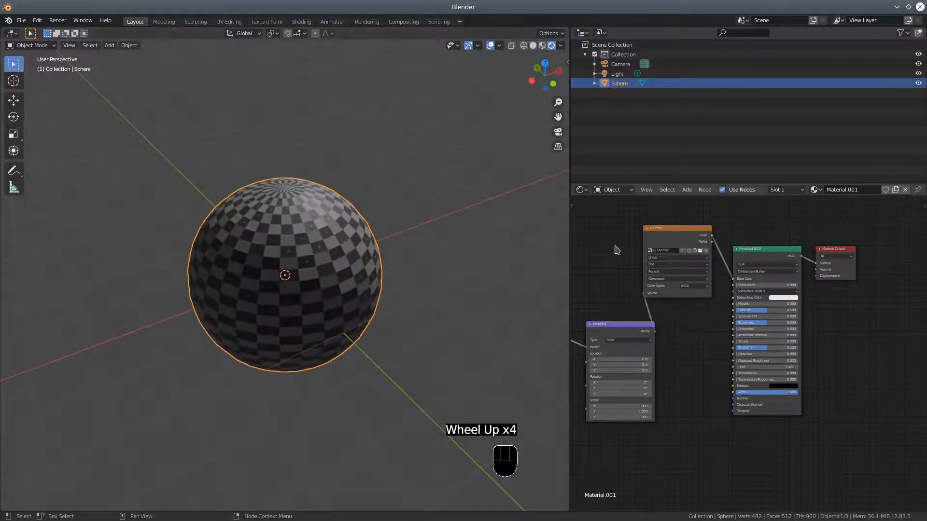
pyautogui.moveTo(434, 311); pyautogui.dragTo(321, 278, button='middle')
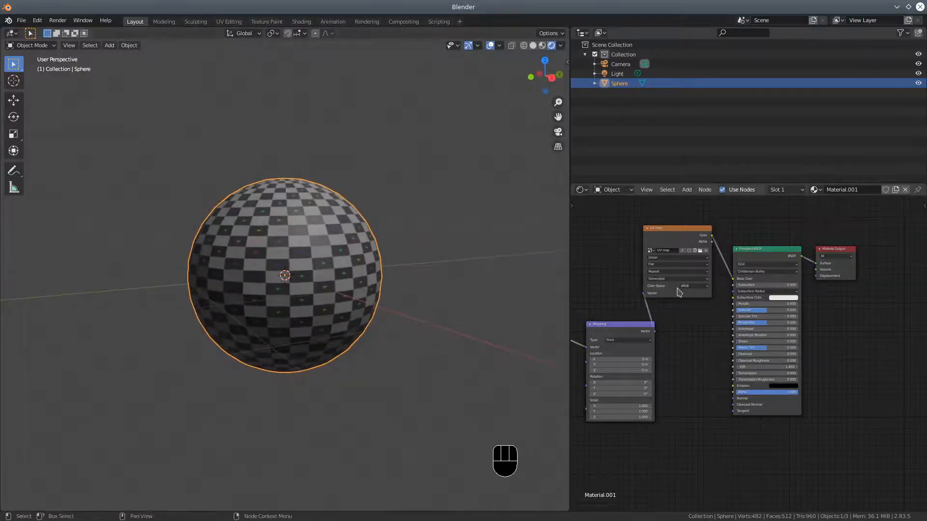
# Replace the Shader Editor with the Image Editor and enter Edit Mode on the sphere.
pyautogui.click(580, 190)
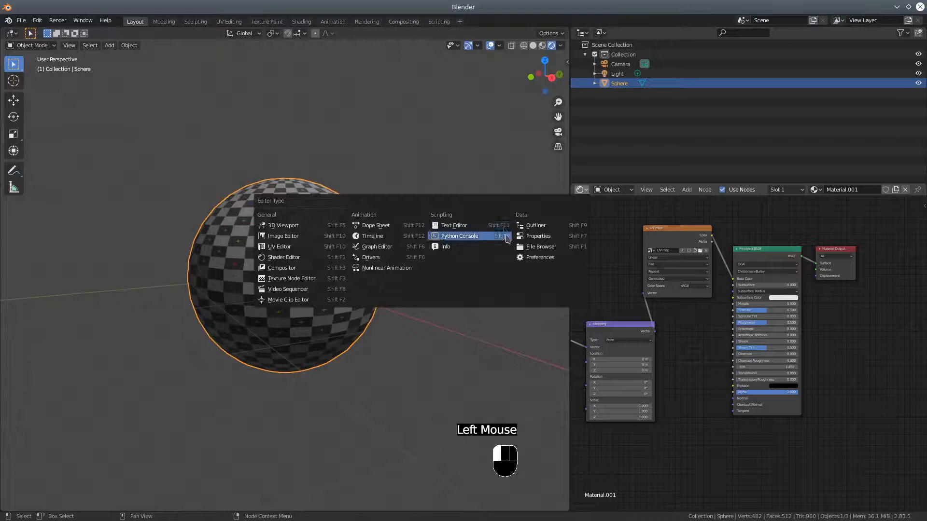
pyautogui.click(282, 236)
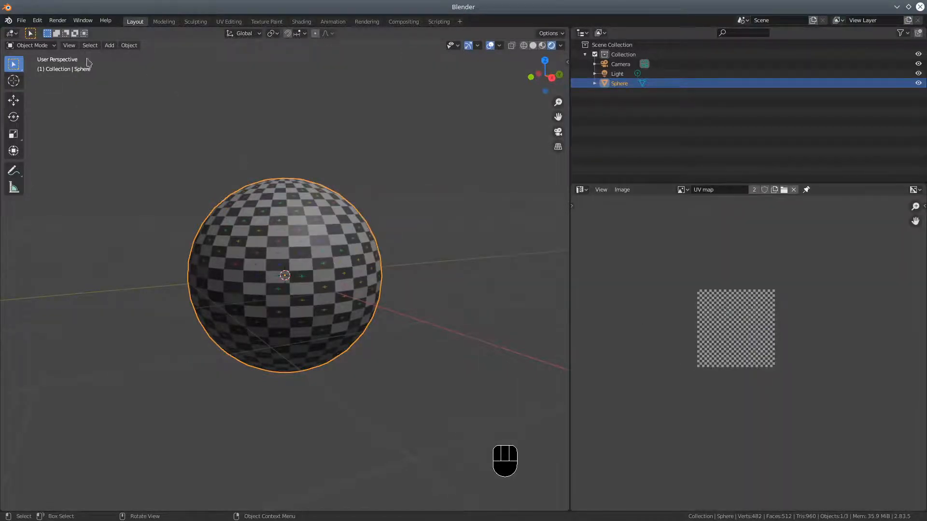
pyautogui.click(29, 45)
pyautogui.click(27, 64)
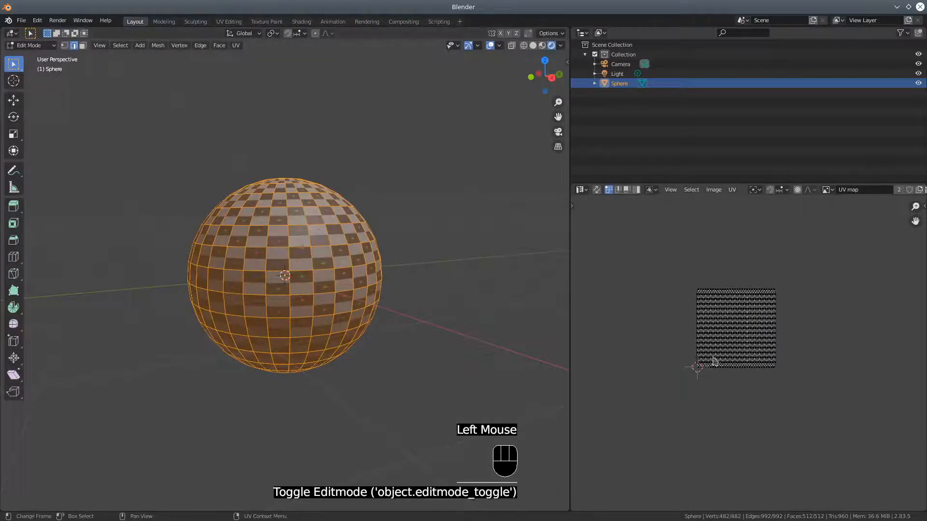
# Examine the sphere's default UV layout over the checker image up close, picking individual UV vertices near its middle.
pyautogui.scroll(4, 713, 361)
pyautogui.moveTo(713, 352); pyautogui.dragTo(717, 386, button='middle')
pyautogui.scroll(2, 704, 355)
pyautogui.moveTo(687, 310); pyautogui.dragTo(720, 333, button='middle')
pyautogui.scroll(-2, 725, 338)
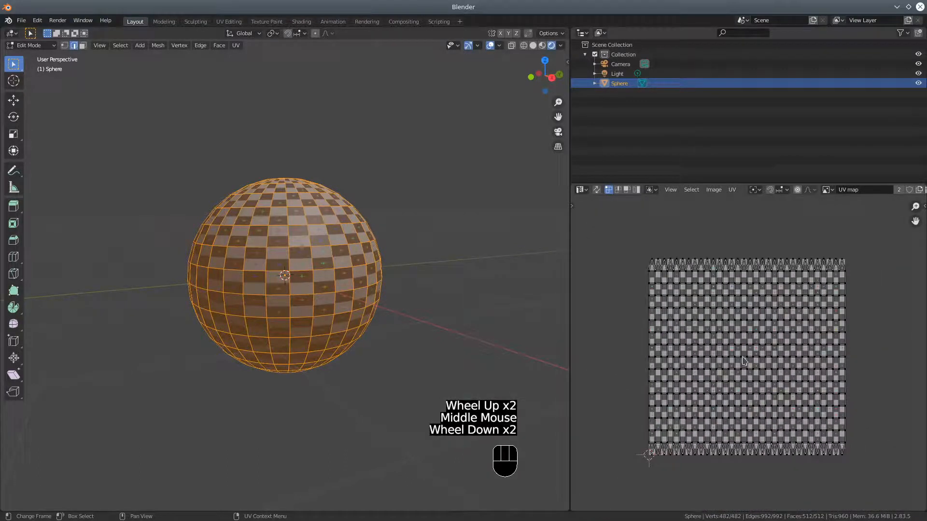
pyautogui.scroll(3, 734, 362)
pyautogui.moveTo(755, 368); pyautogui.dragTo(728, 347, button='middle')
pyautogui.click(727, 342)
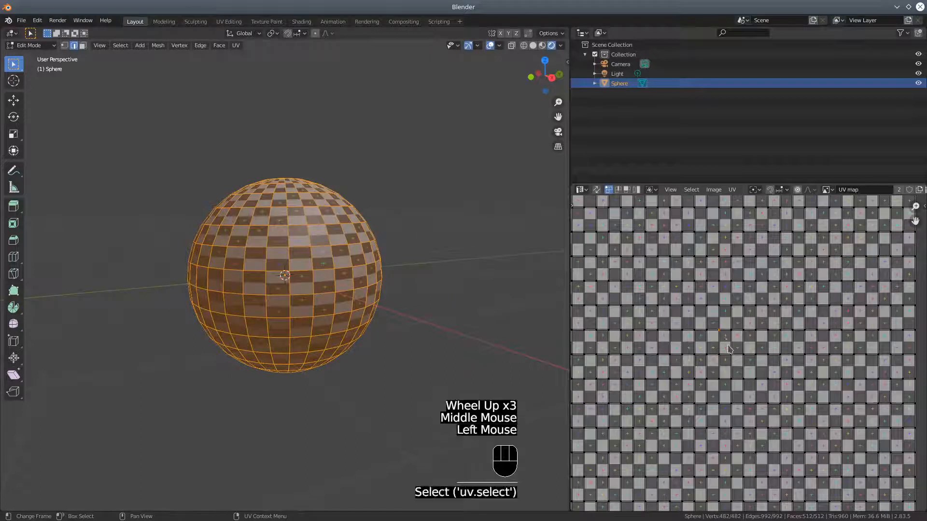
pyautogui.click(730, 344)
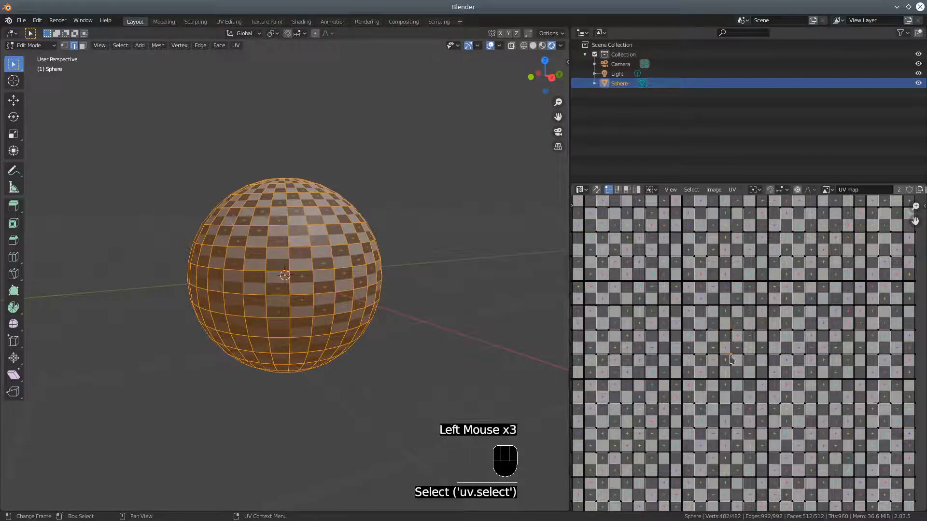
pyautogui.click(720, 355)
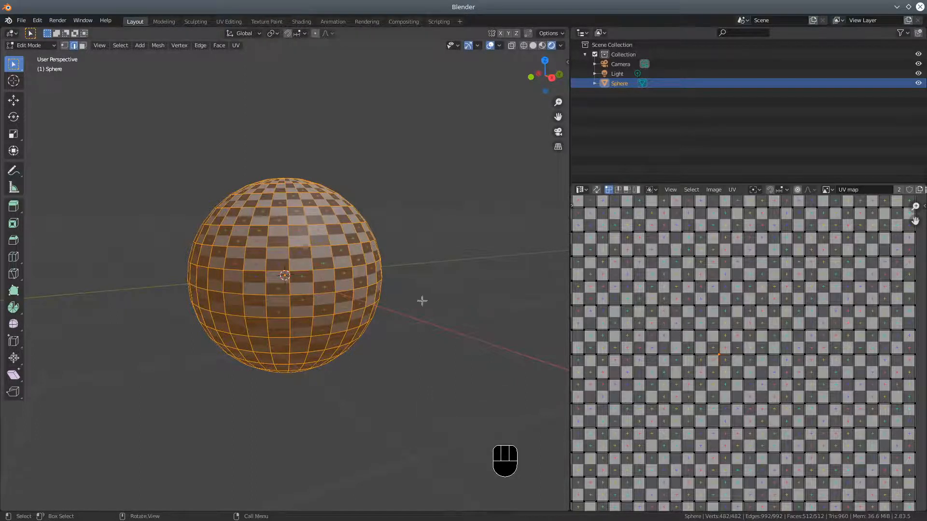
# Reset the UV mapping of all the sphere's faces and view the resulting layout.
pyautogui.scroll(-2, 356, 289)
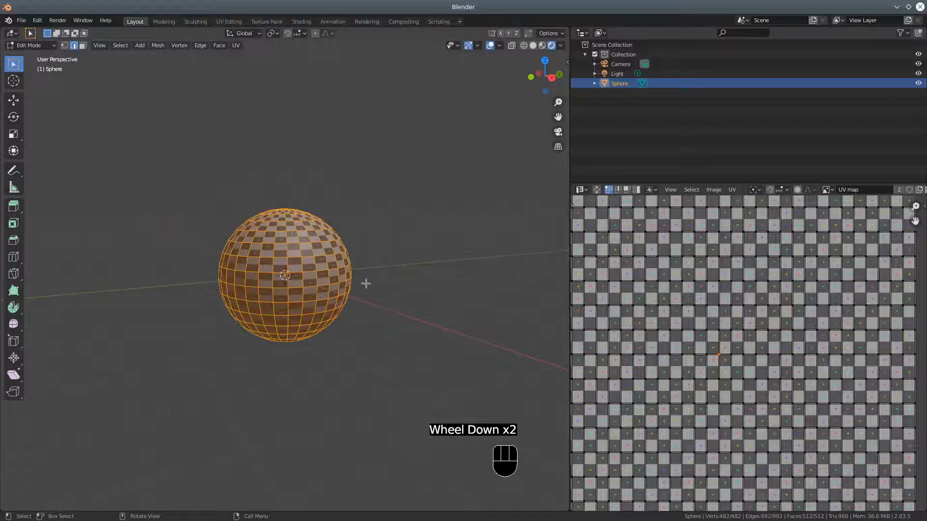
pyautogui.press('u')
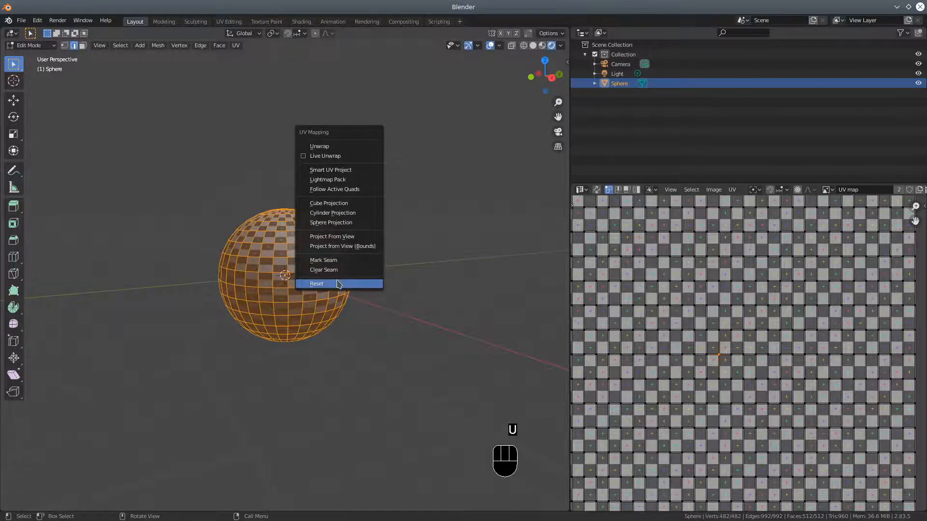
pyautogui.click(367, 285)
pyautogui.scroll(-4, 649, 357)
pyautogui.moveTo(352, 352); pyautogui.dragTo(313, 327, button='middle')
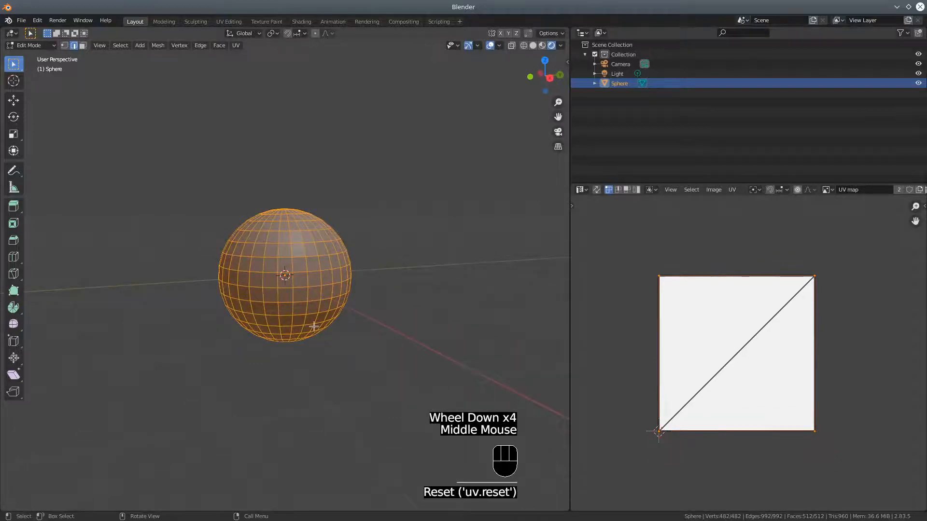
# Switch to face selection and select a single quad face near the sphere's centre.
pyautogui.click(285, 283)
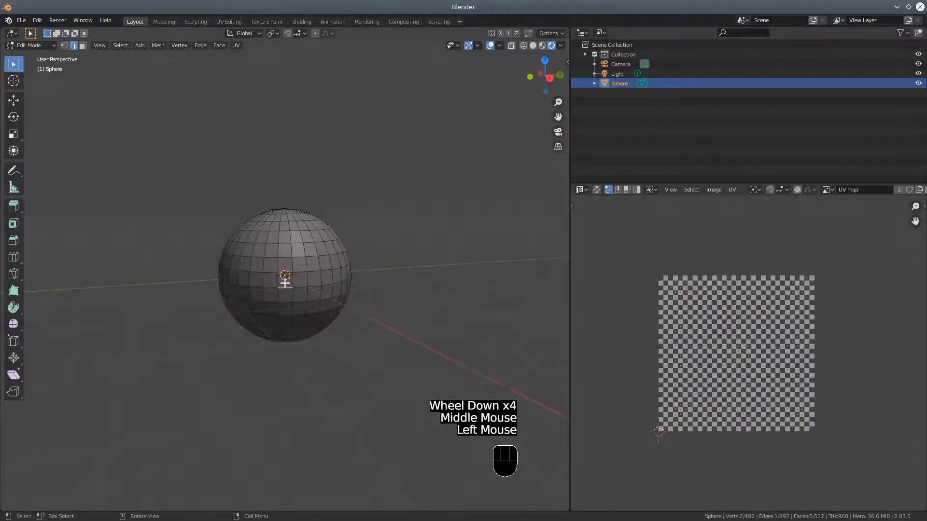
pyautogui.click(82, 46)
pyautogui.click(286, 283)
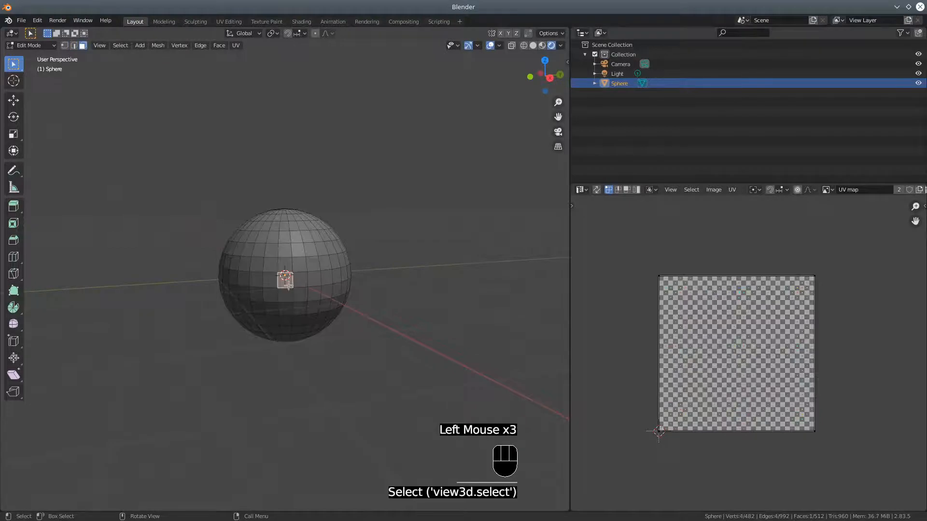
# Try to unwrap the single selected face with Follow Active Quads in Even edge length mode and select its UVs.
pyautogui.press('u')
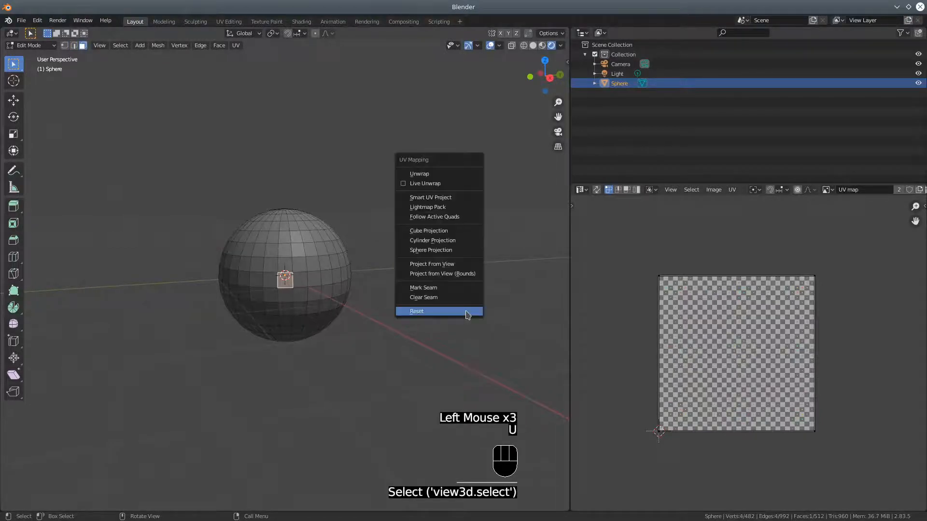
pyautogui.click(451, 216)
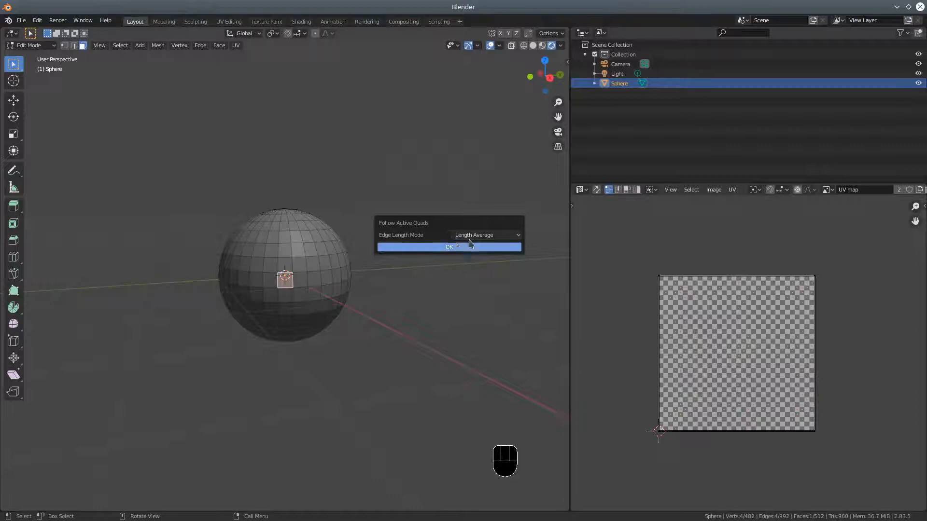
pyautogui.click(471, 236)
pyautogui.click(467, 254)
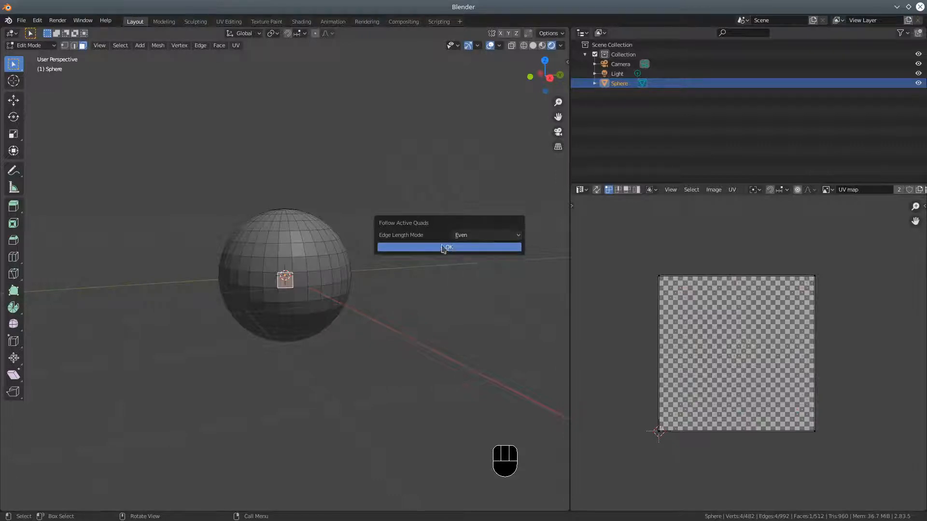
pyautogui.click(471, 248)
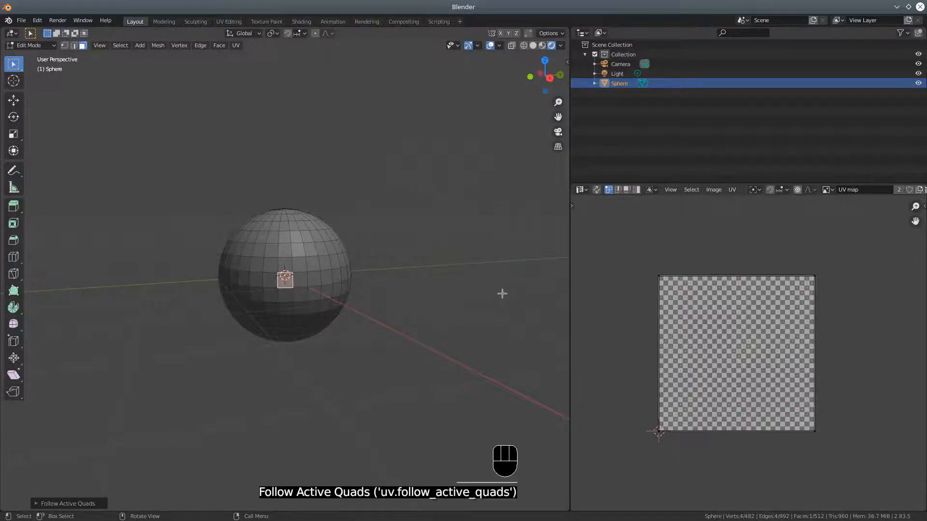
pyautogui.press('a')
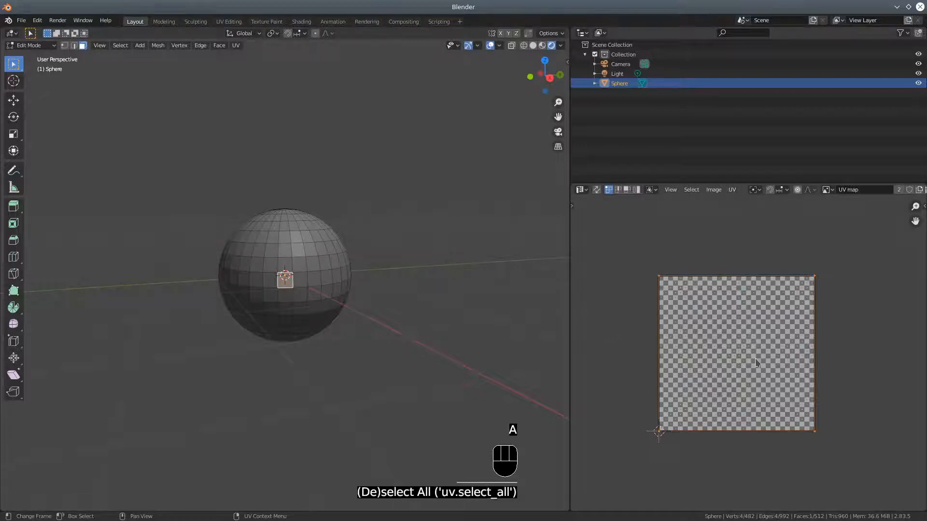
pyautogui.scroll(-3, 718, 331)
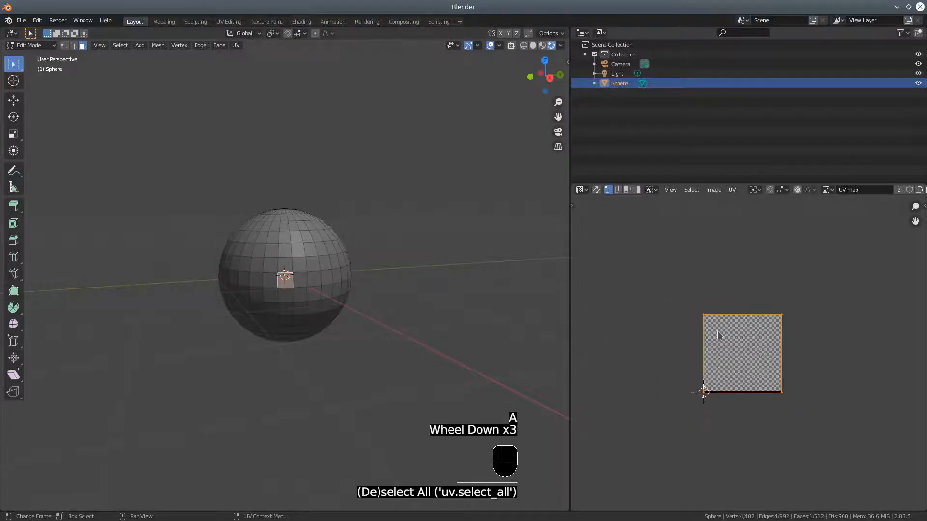
pyautogui.scroll(3, 717, 331)
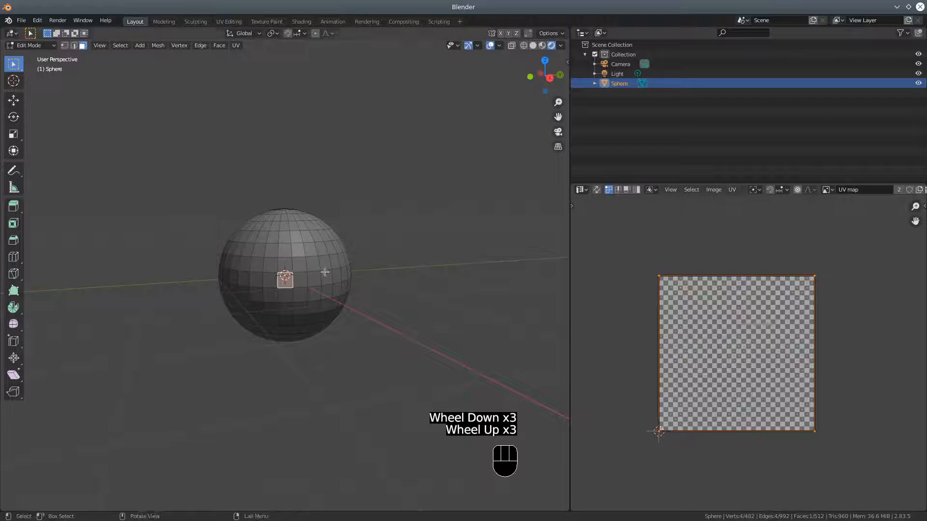
# Select all the sphere's faces, unwrap them with Follow Active Quads in Even mode, and view the whole UV layout.
pyautogui.press('a')
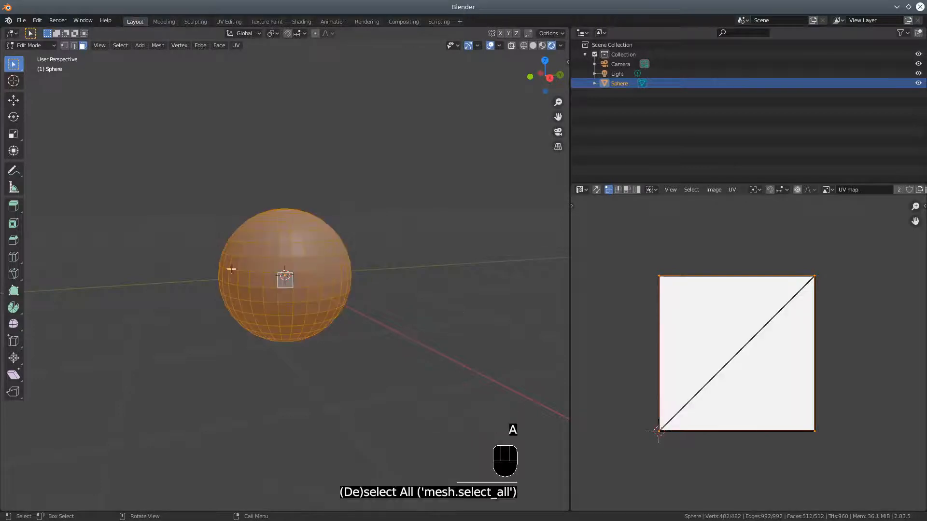
pyautogui.press('a')
pyautogui.press('a')
pyautogui.press('a')
pyautogui.press('u')
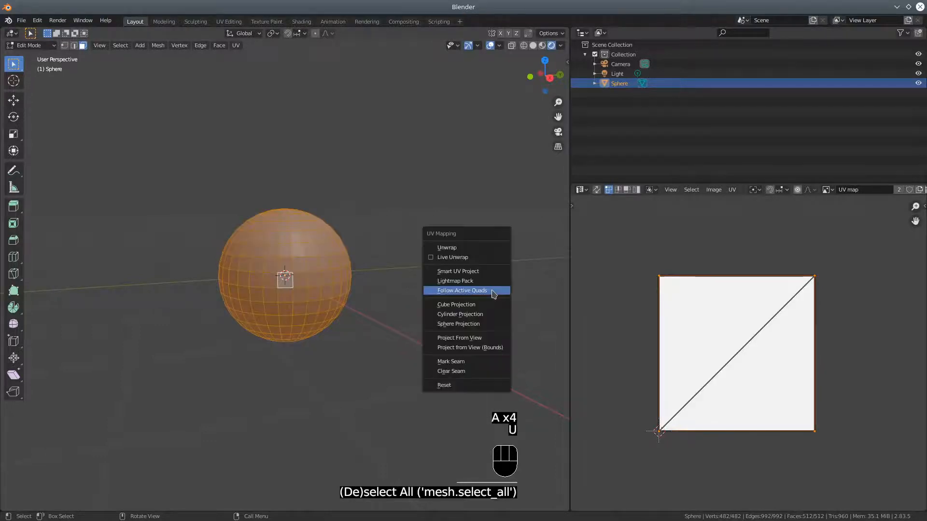
pyautogui.click(494, 290)
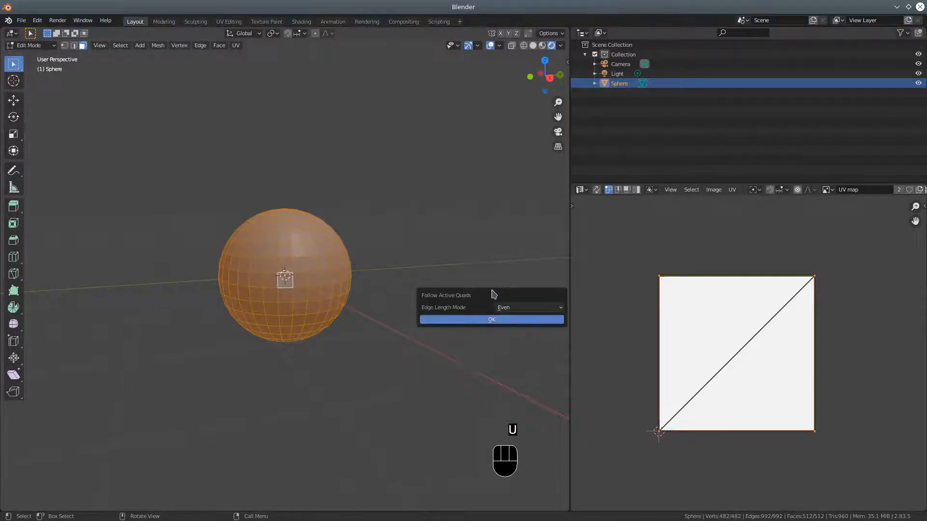
pyautogui.click(492, 320)
pyautogui.scroll(-12, 707, 375)
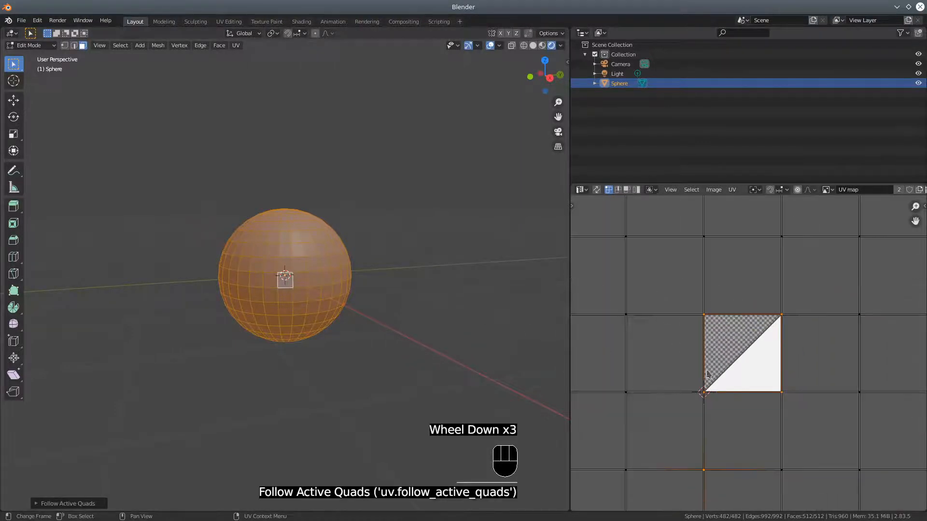
pyautogui.scroll(-1, 706, 375)
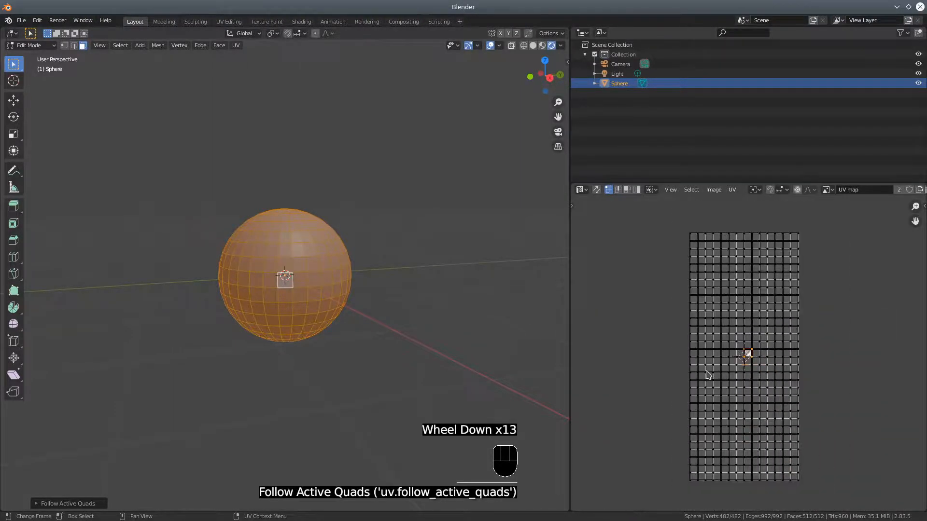
pyautogui.scroll(1, 734, 384)
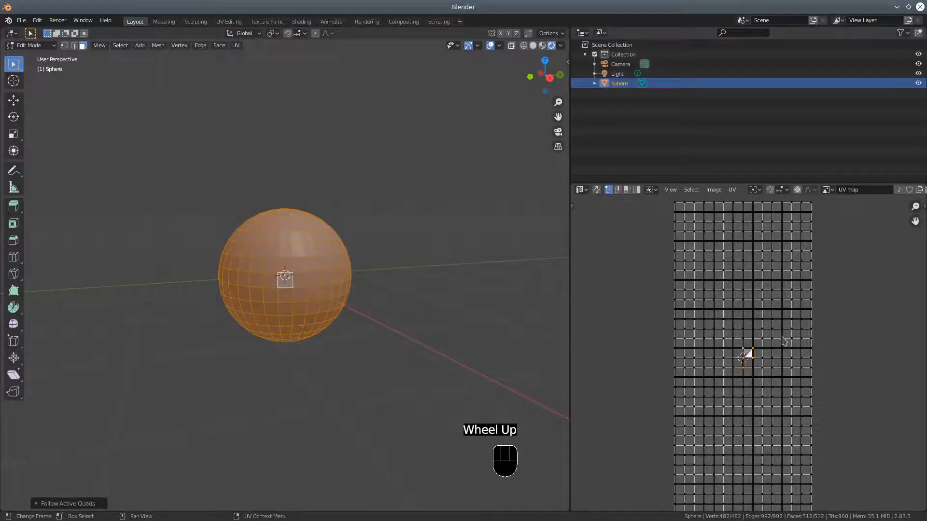
pyautogui.scroll(-1, 758, 454)
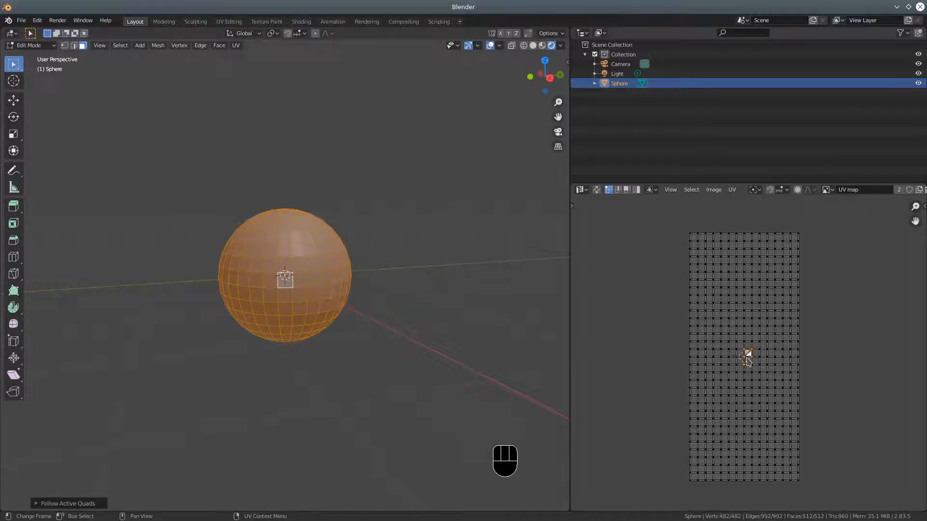
# Place the 2D cursor at the centre of the checker image in the UV layout.
pyautogui.click(573, 206)
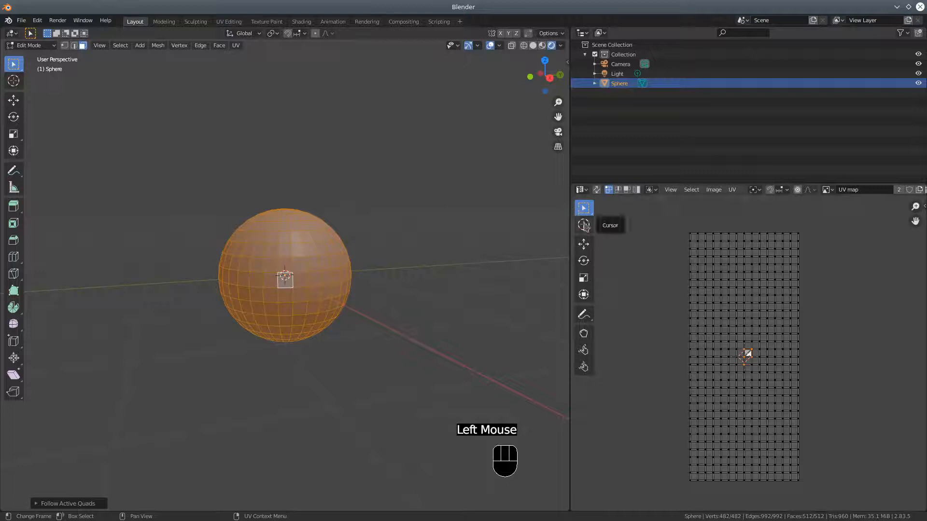
pyautogui.click(585, 225)
pyautogui.click(748, 355)
pyautogui.click(749, 355)
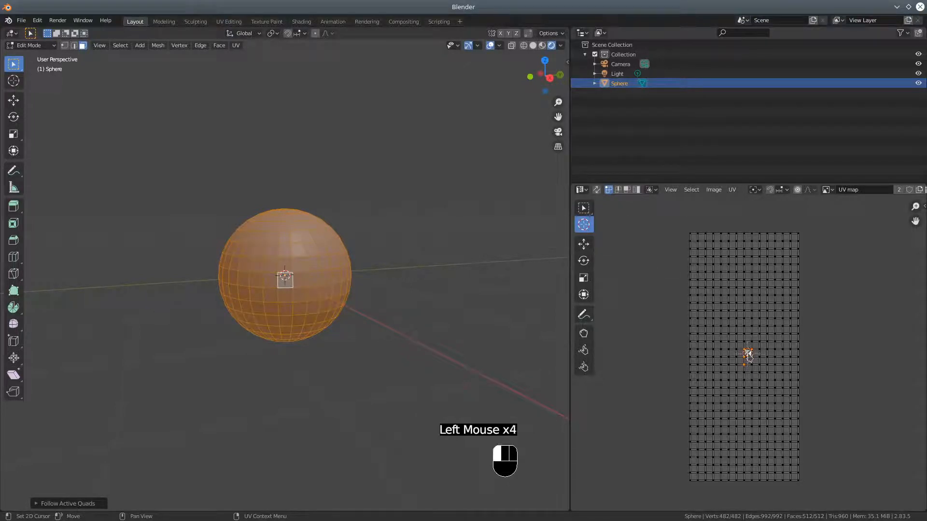
pyautogui.click(748, 355)
# Scale all the UVs about the 2D cursor until the layout spans the checker image's height, finishing with a factor of about 1.34.
pyautogui.press('a')
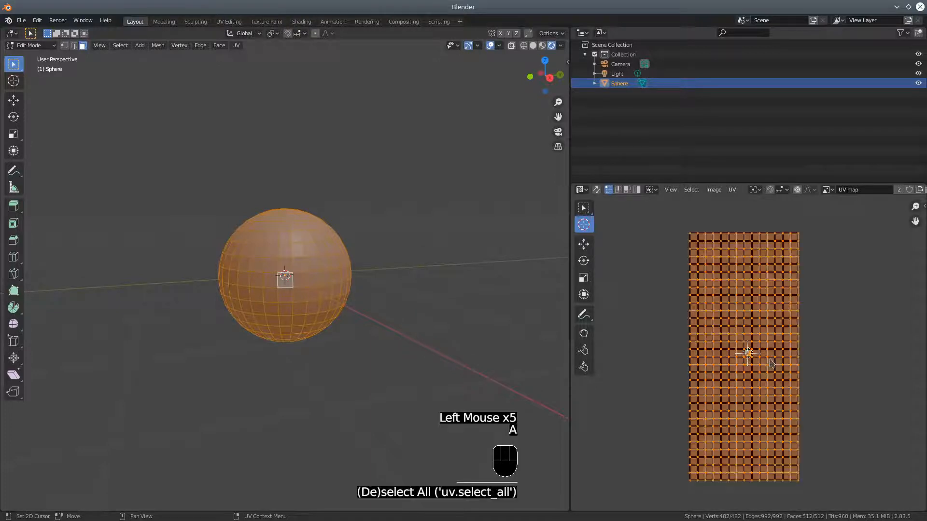
pyautogui.click(761, 193)
pyautogui.click(760, 225)
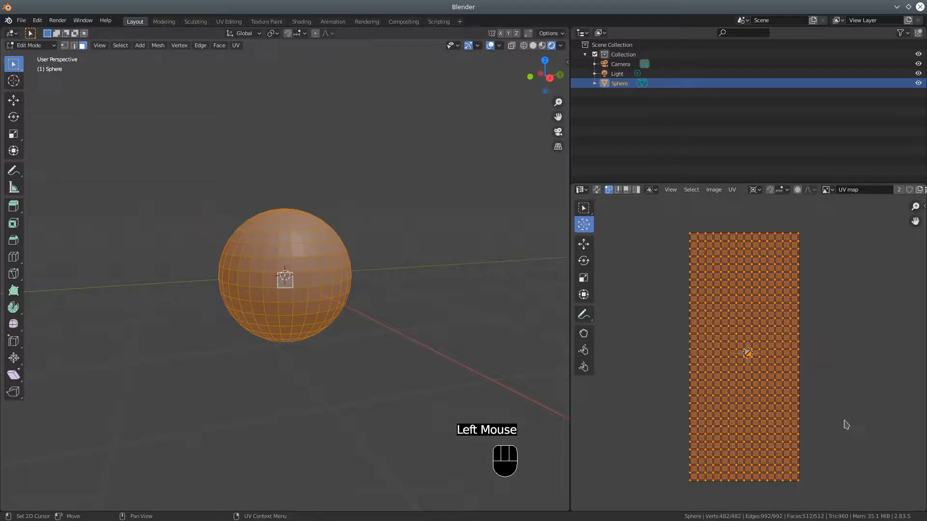
pyautogui.press('s')
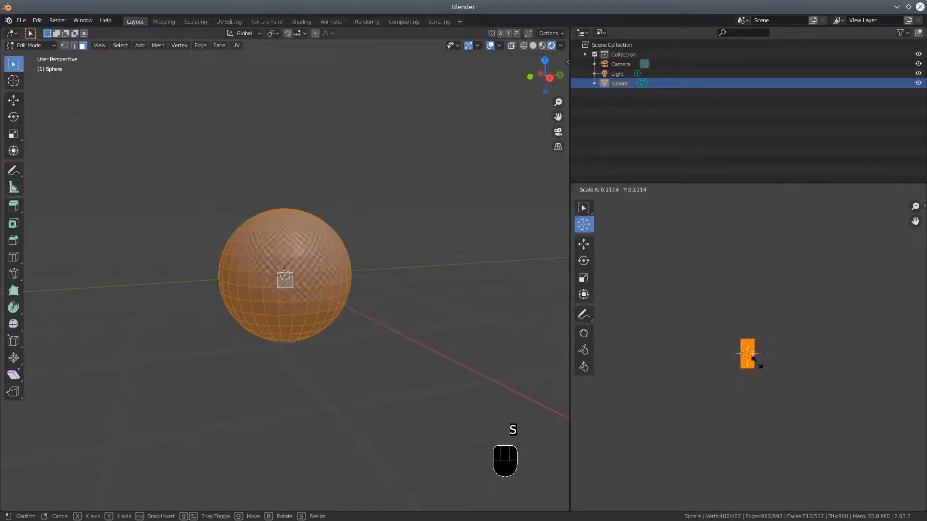
pyautogui.click(747, 353)
pyautogui.scroll(13, 742, 399)
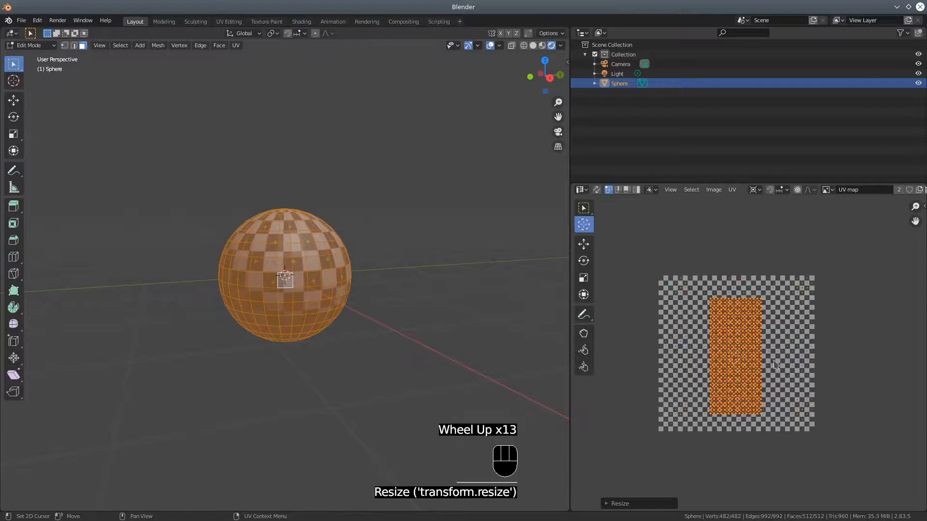
pyautogui.press('s')
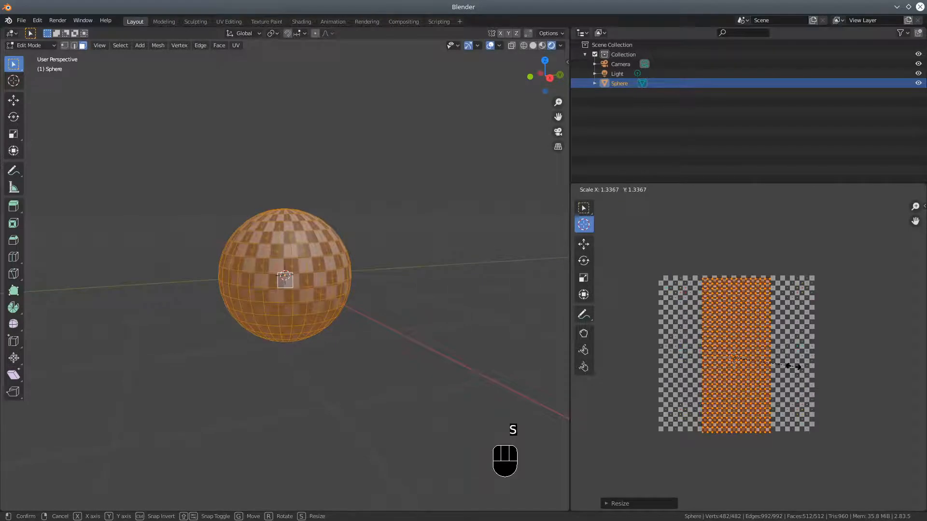
pyautogui.click(793, 366)
# Examine the checker texture on the sphere from several sides and distances.
pyautogui.moveTo(397, 308); pyautogui.dragTo(350, 328, button='middle')
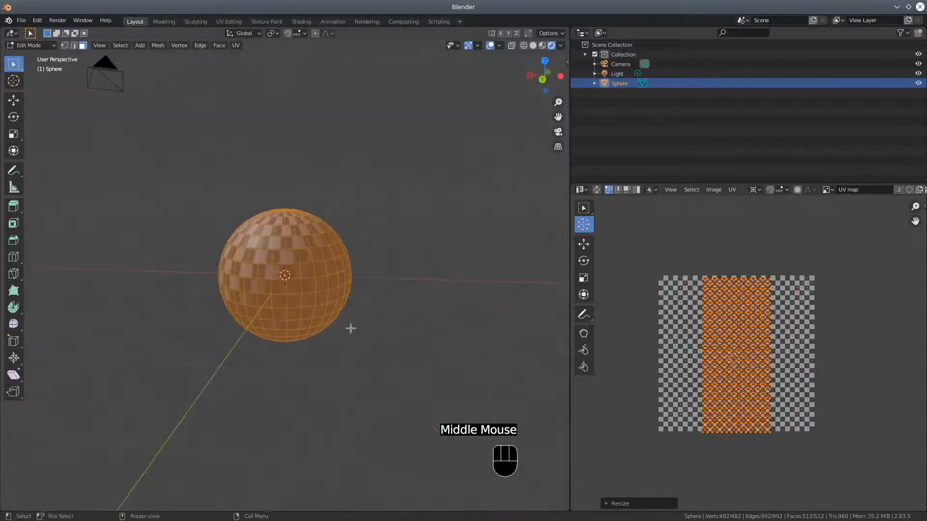
pyautogui.scroll(3, 723, 384)
pyautogui.scroll(-3, 723, 384)
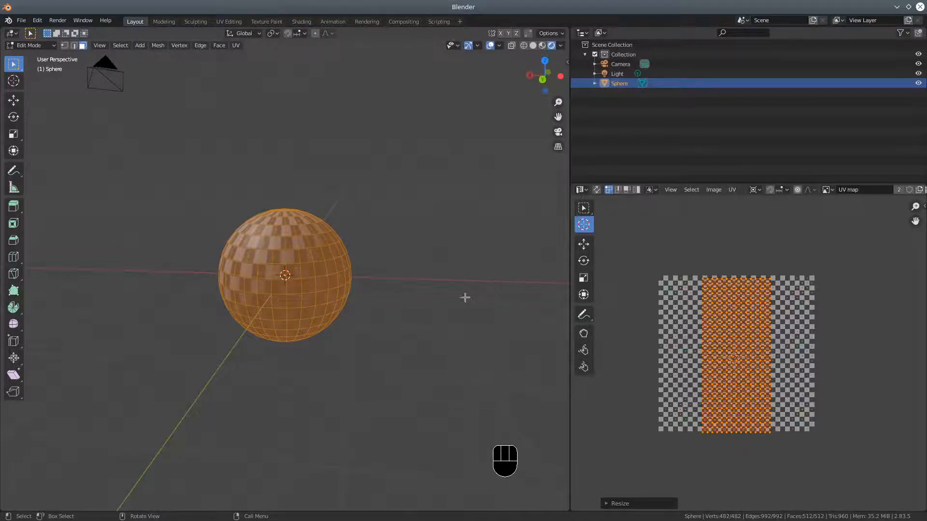
pyautogui.scroll(-1, 454, 301)
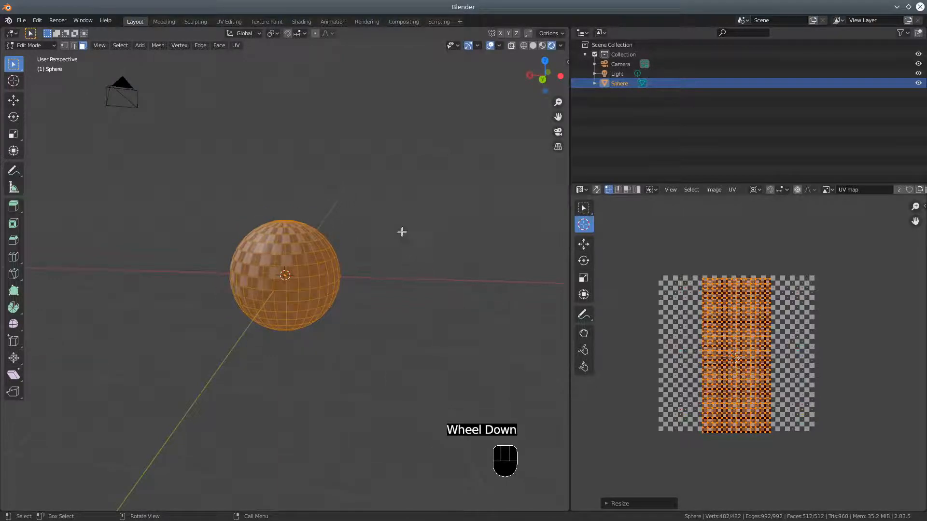
pyautogui.press('u')
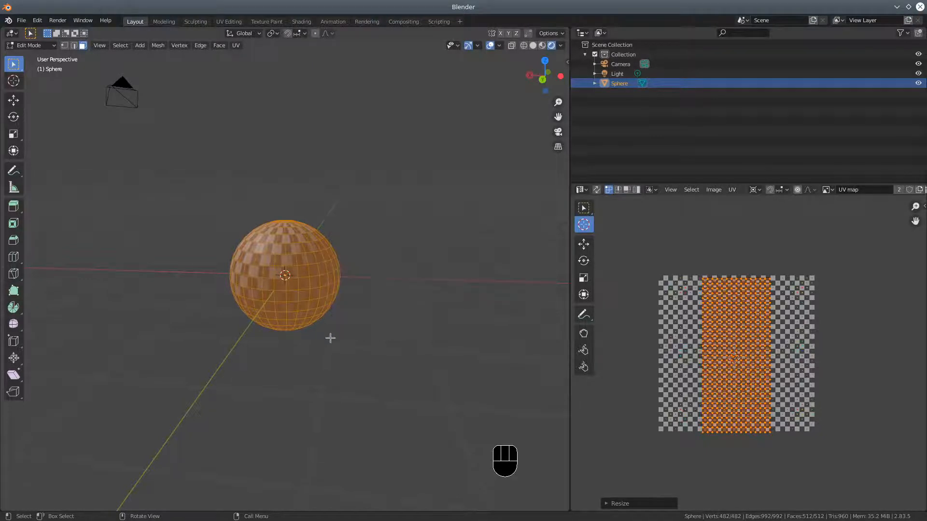
pyautogui.scroll(2, 330, 338)
pyautogui.moveTo(346, 320)
pyautogui.mouseDown(button='middle')
pyautogui.moveTo(476, 345)
pyautogui.moveTo(306, 327)
pyautogui.moveTo(331, 331)
pyautogui.moveTo(434, 297)
pyautogui.mouseUp(button='middle')
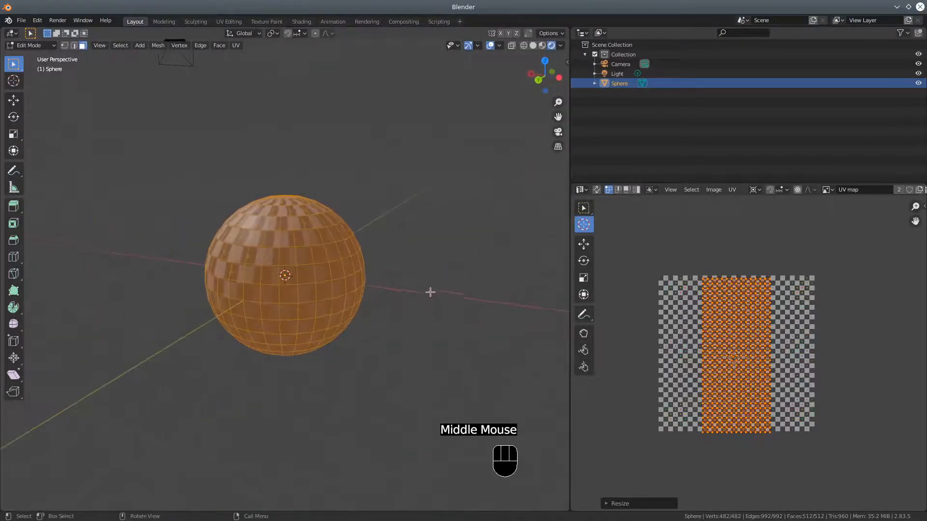
pyautogui.press('u')
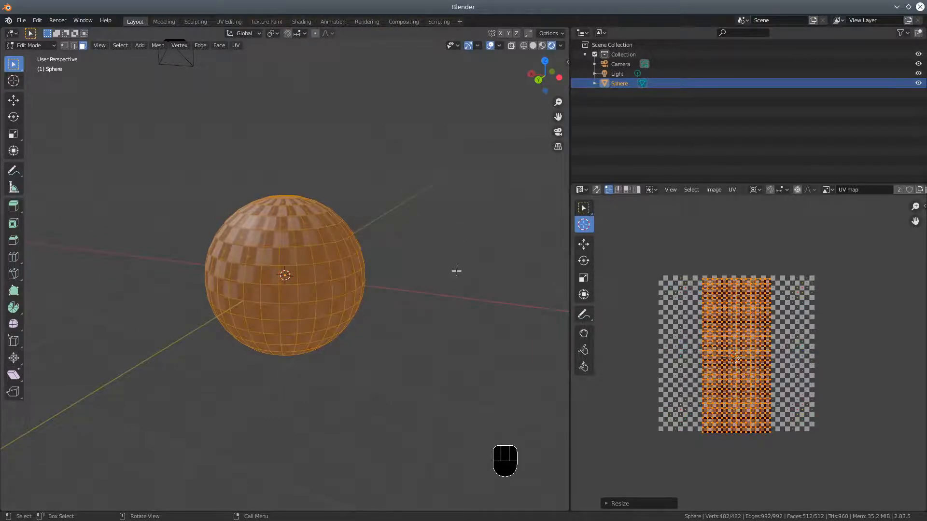
pyautogui.moveTo(416, 296)
pyautogui.mouseDown(button='middle')
pyautogui.moveTo(451, 299)
pyautogui.moveTo(427, 298)
pyautogui.mouseUp(button='middle')
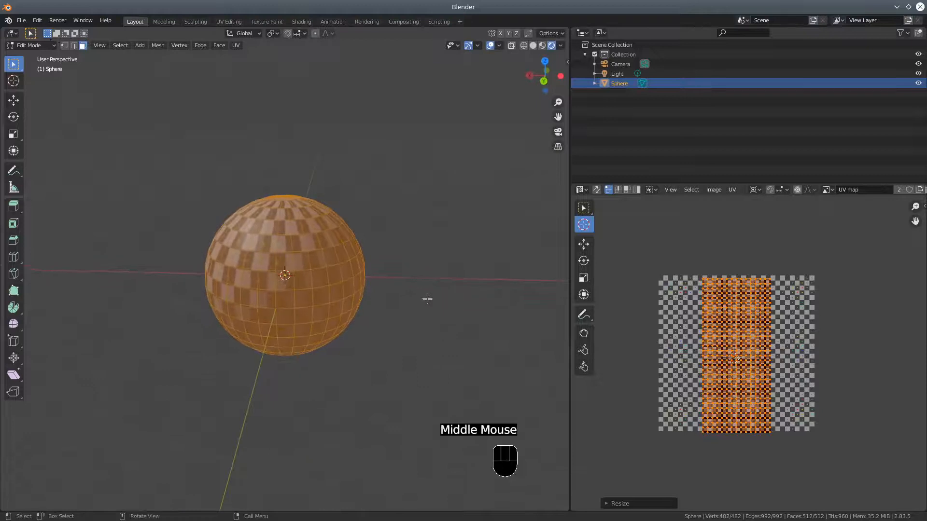
# Return to Object Mode and delete the sphere.
pyautogui.click(29, 45)
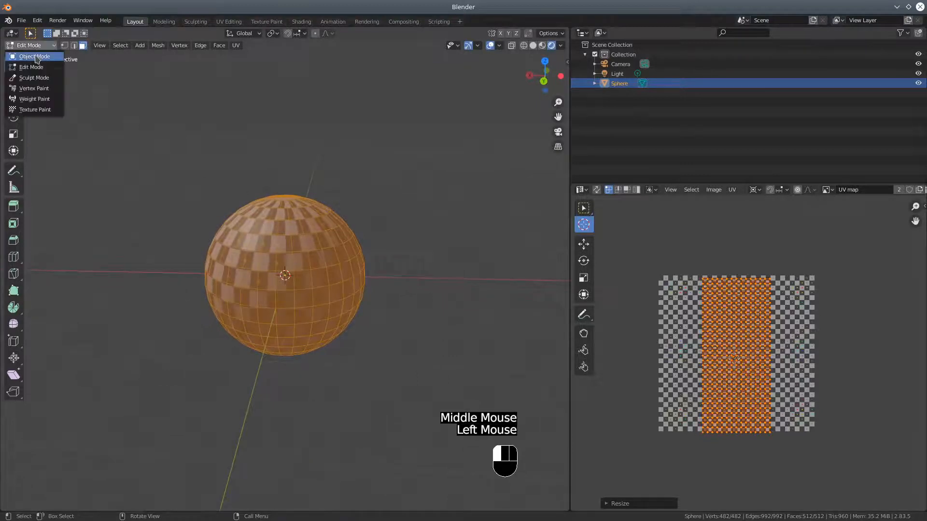
pyautogui.click(29, 57)
pyautogui.press('Delete')
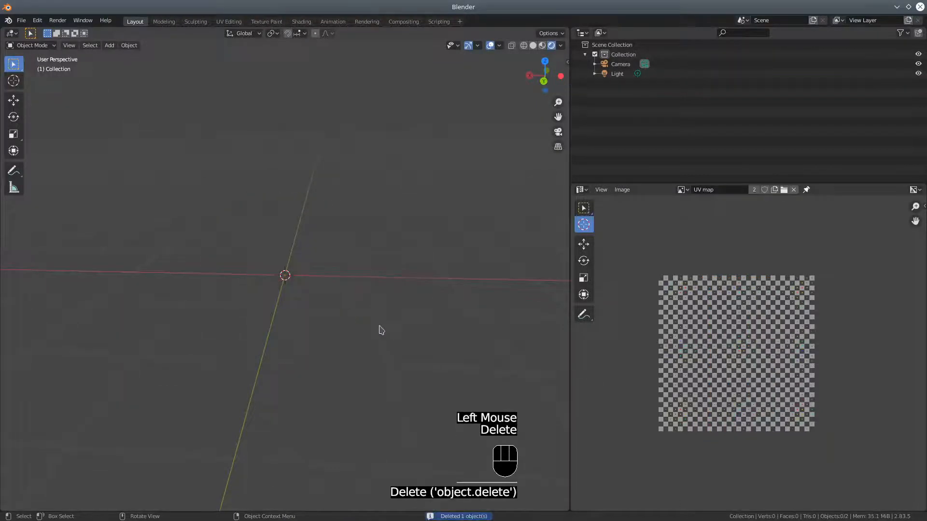
# Add a Monkey mesh to the scene and view it from another side.
pyautogui.click(109, 45)
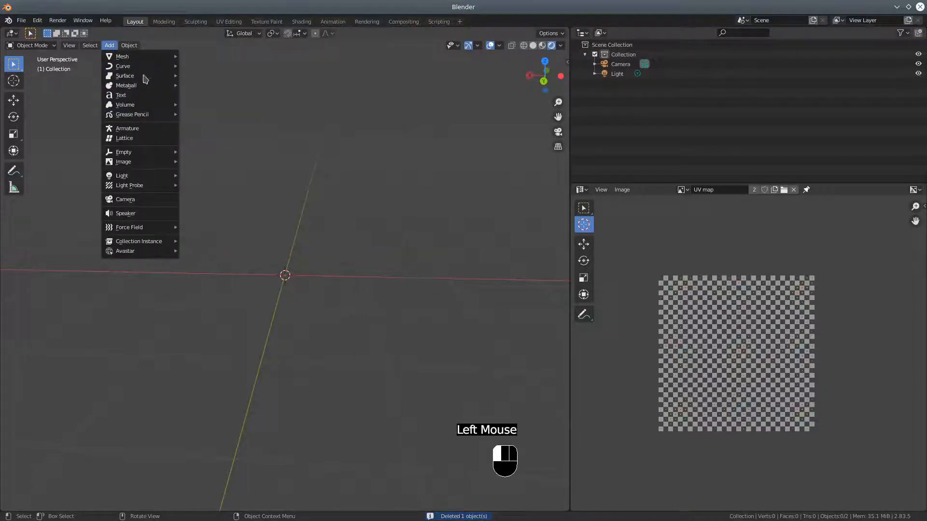
pyautogui.moveTo(143, 59)
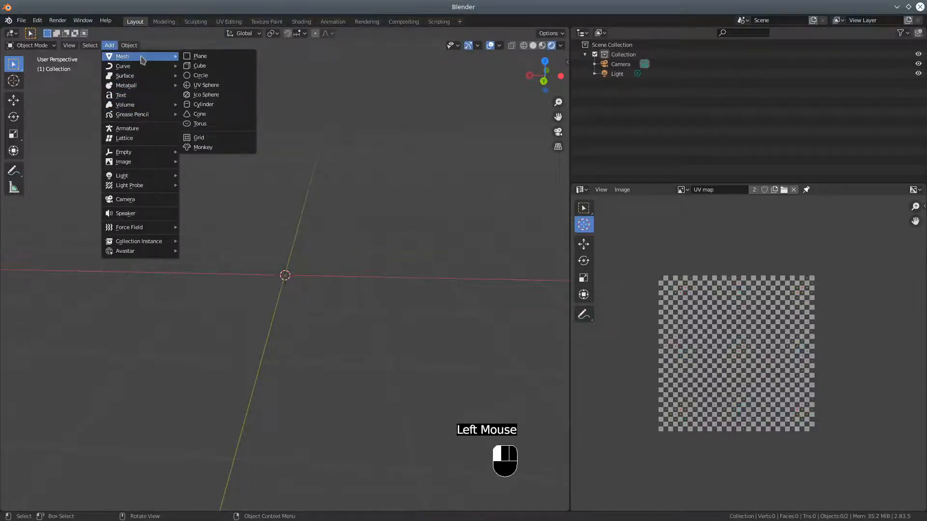
pyautogui.click(205, 147)
pyautogui.moveTo(304, 240); pyautogui.dragTo(261, 290, button='middle')
# Replace the Image Editor with the Properties editor and create a new material for the monkey.
pyautogui.click(582, 191)
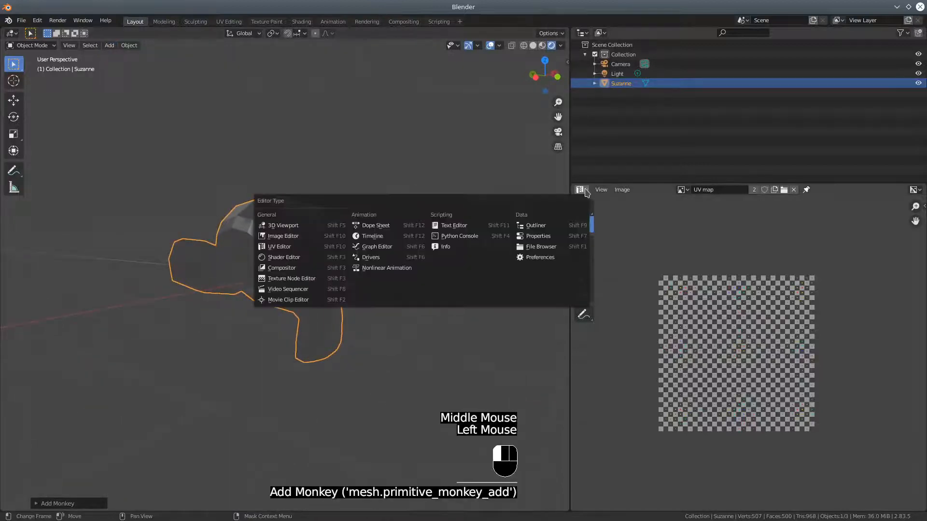
pyautogui.click(548, 237)
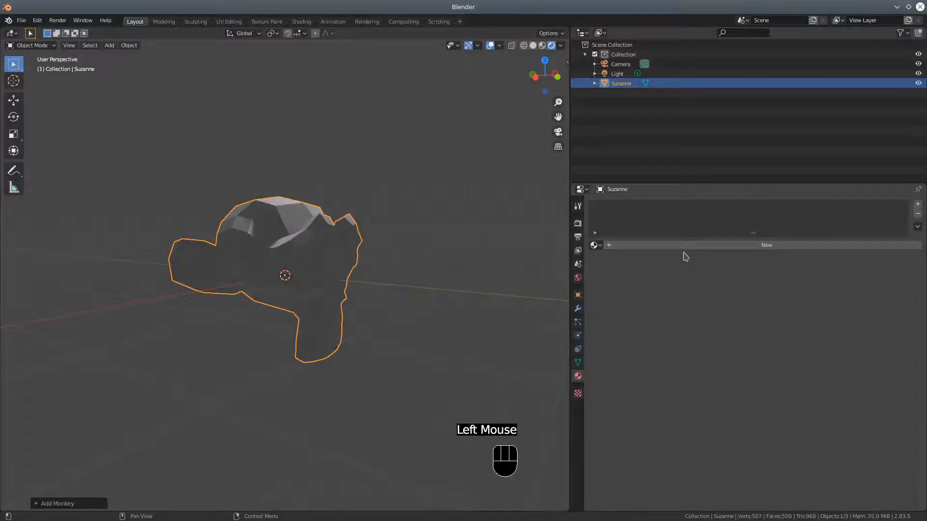
pyautogui.click(639, 248)
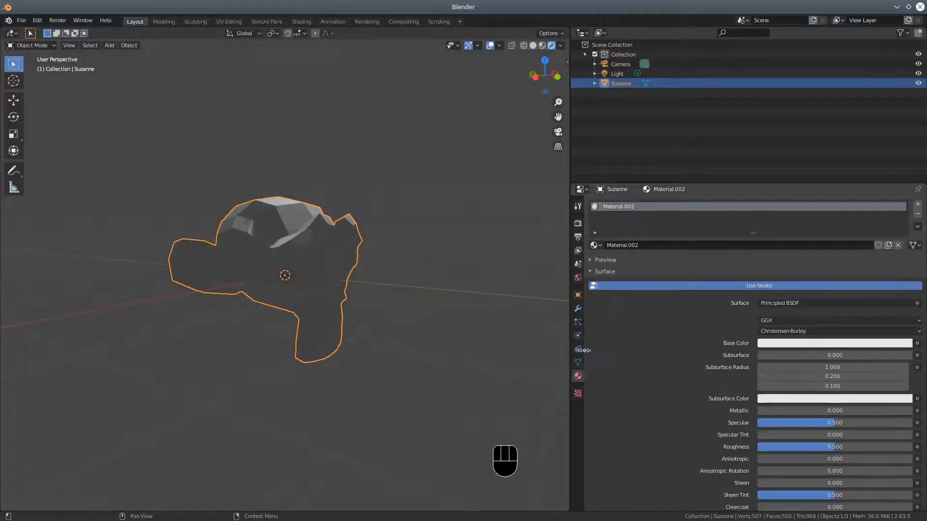
# Replace the Properties editor with the Shader Editor and add an Image Texture with Mapping and Texture Coordinate nodes to the Principled BSDF.
pyautogui.click(583, 190)
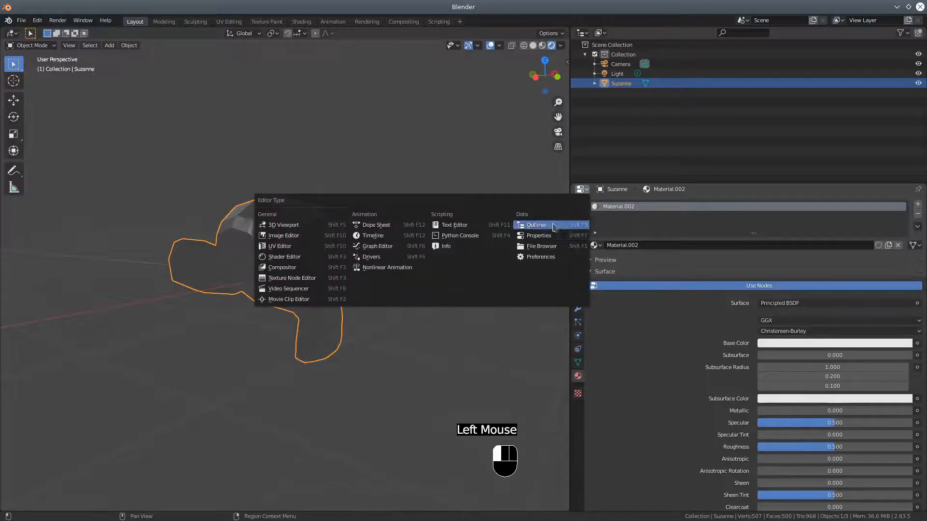
pyautogui.click(291, 257)
pyautogui.moveTo(832, 350); pyautogui.dragTo(659, 308, button='middle')
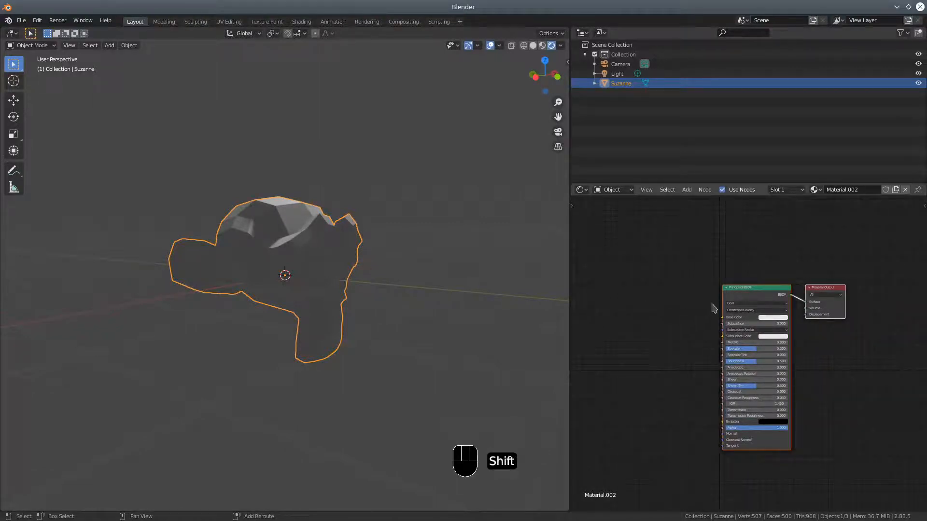
pyautogui.click(742, 291)
pyautogui.hotkey('shift', 't')
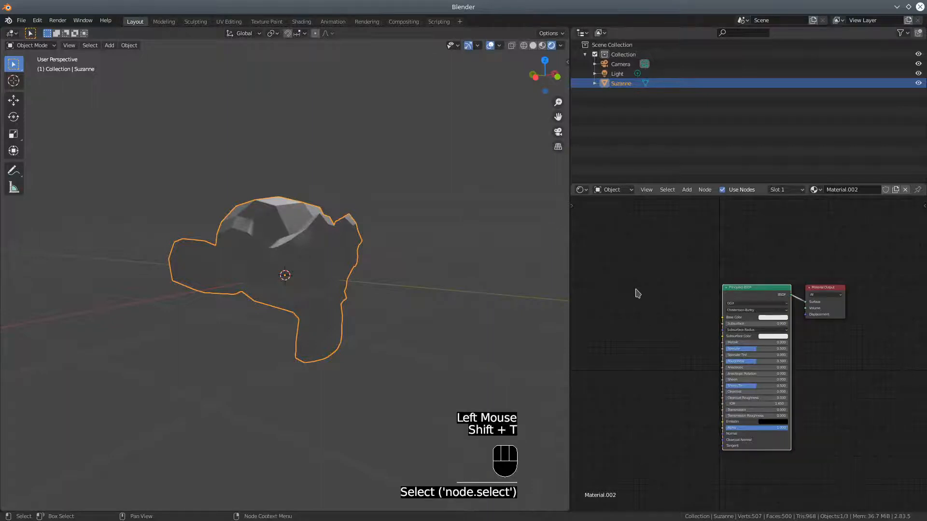
pyautogui.press('ctrl')
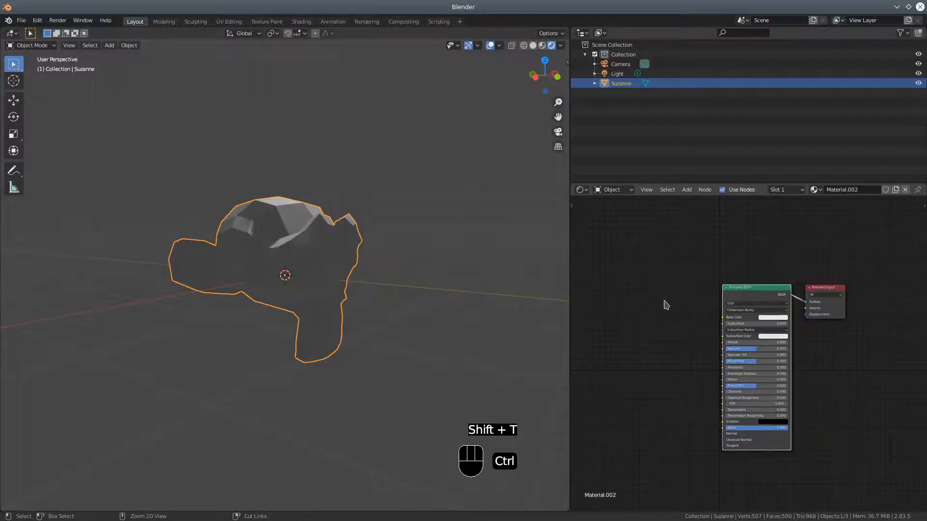
pyautogui.hotkey('ctrl', 't')
# Assign the existing UV map image to the Image Texture node of the monkey's material.
pyautogui.moveTo(672, 366); pyautogui.dragTo(655, 307)
pyautogui.click(655, 305)
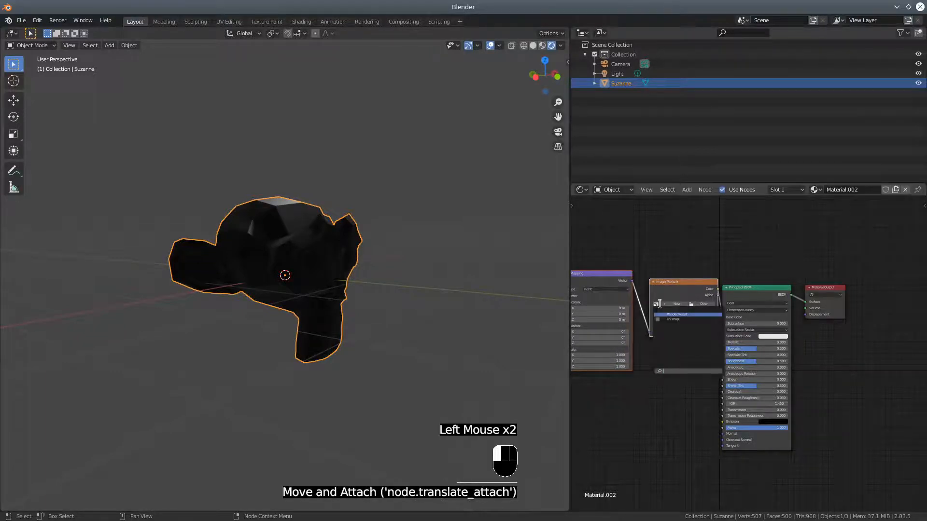
pyautogui.click(672, 320)
pyautogui.moveTo(721, 263); pyautogui.dragTo(824, 244, button='middle')
pyautogui.moveTo(485, 286); pyautogui.dragTo(459, 282, button='middle')
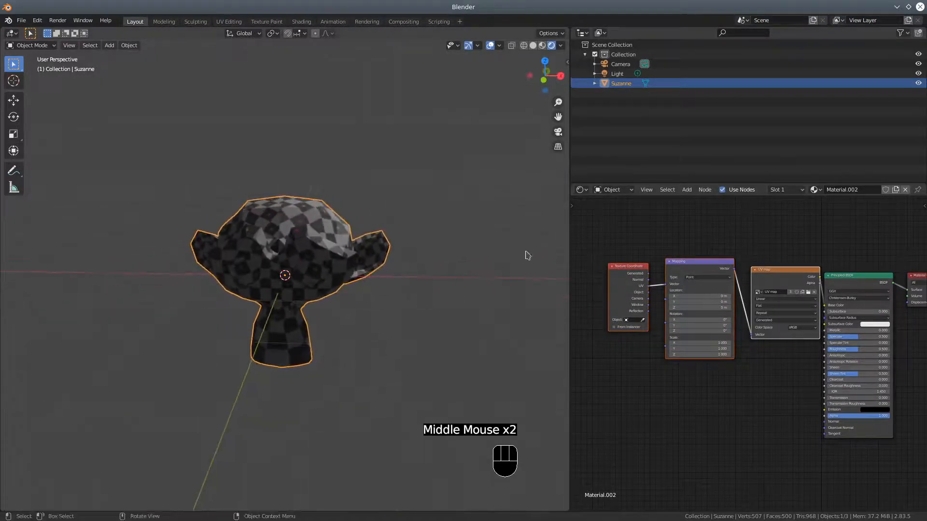
# Replace the Shader Editor with the UV Editor and show the monkey's full UV layout in Edit Mode with everything selected.
pyautogui.click(588, 192)
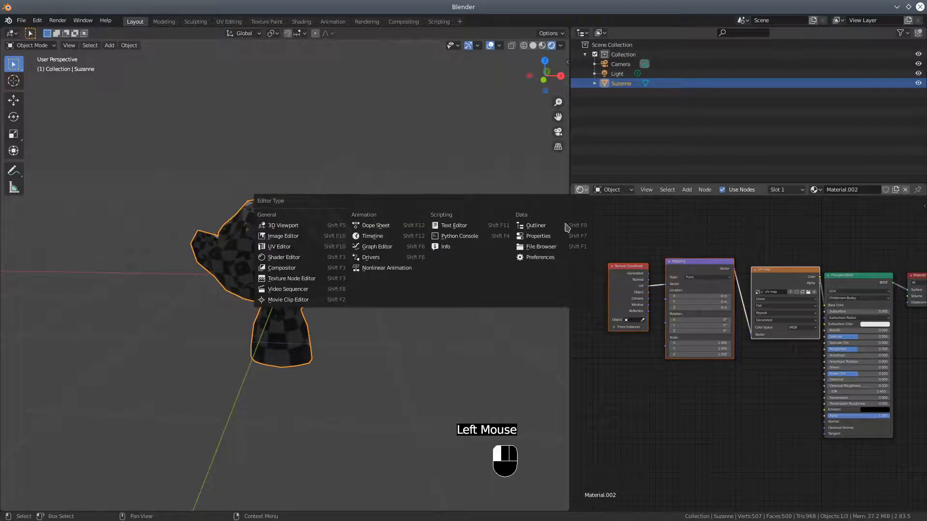
pyautogui.click(280, 247)
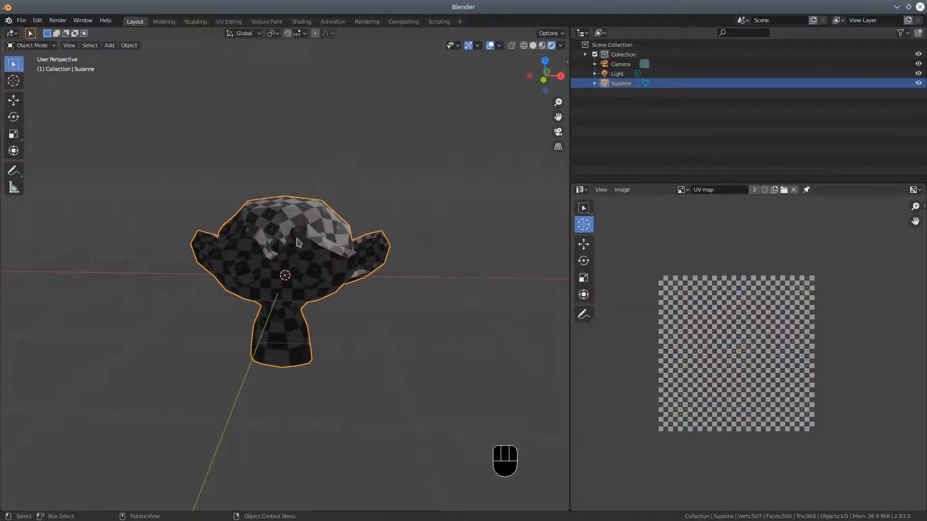
pyautogui.click(31, 45)
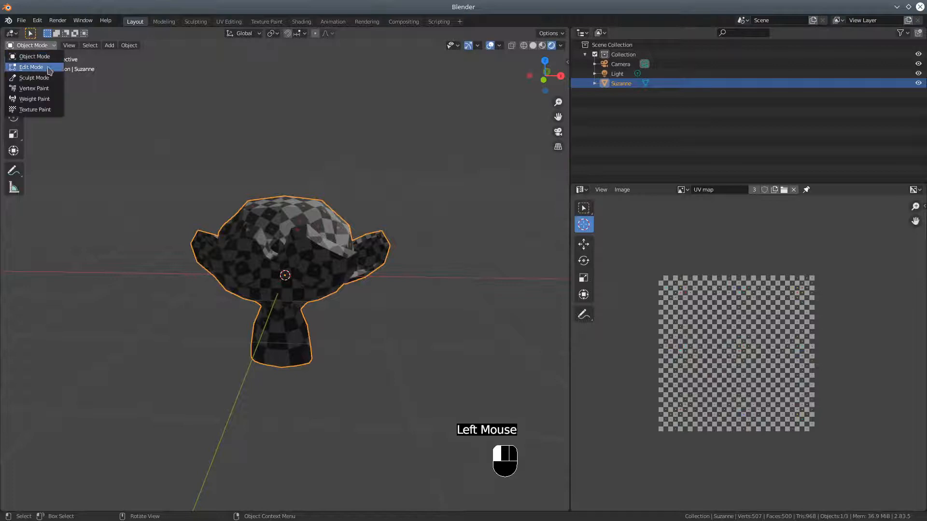
pyautogui.click(29, 67)
pyautogui.scroll(2, 686, 381)
pyautogui.press('a')
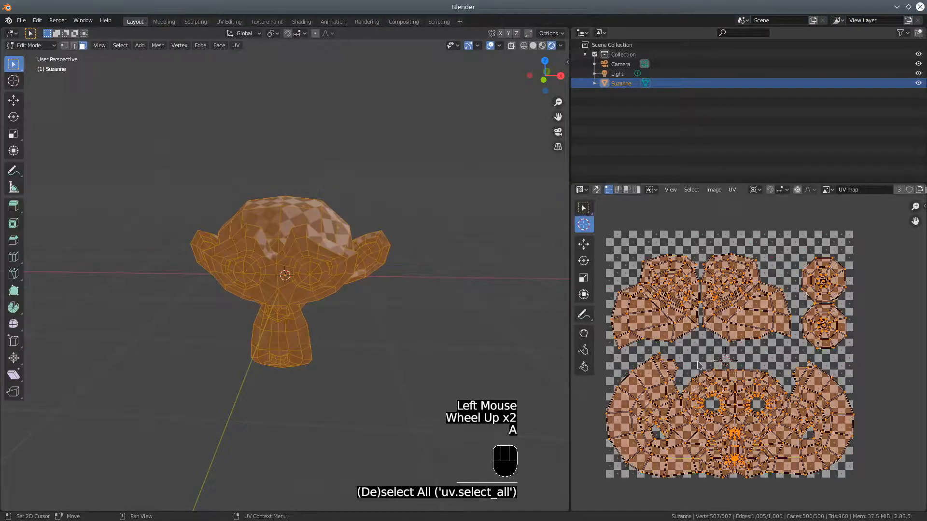
# Examine the islands of the monkey's default UV layout and compare them with the front of the mesh.
pyautogui.scroll(-1, 704, 371)
pyautogui.scroll(2, 705, 372)
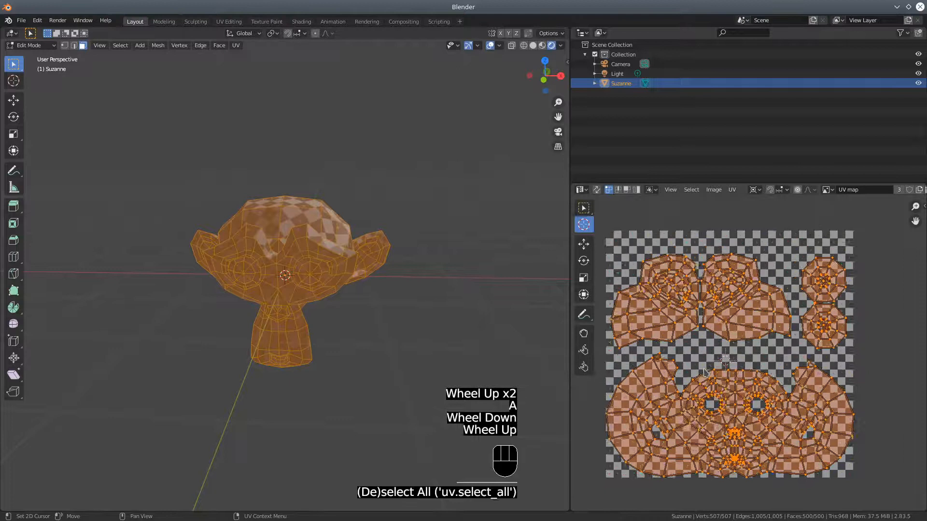
pyautogui.moveTo(710, 377); pyautogui.dragTo(738, 364, button='middle')
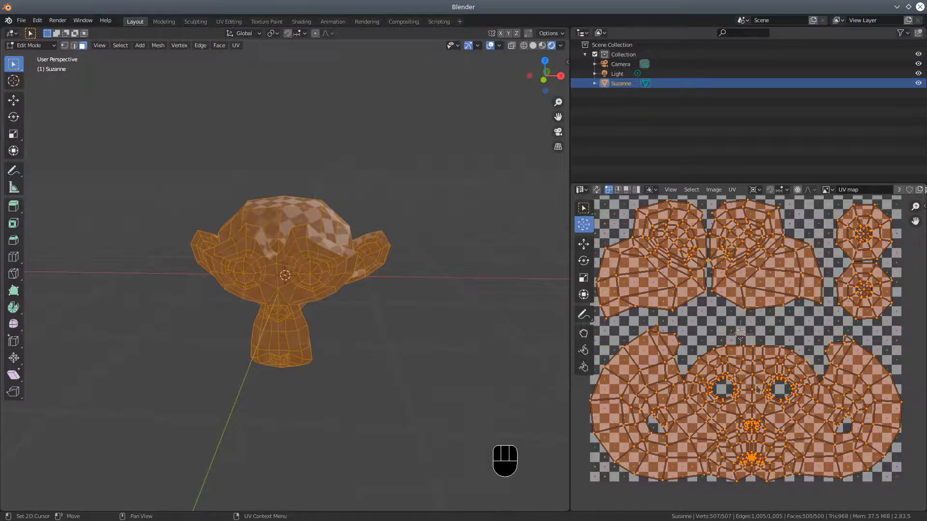
pyautogui.scroll(-1, 758, 389)
pyautogui.scroll(1, 750, 351)
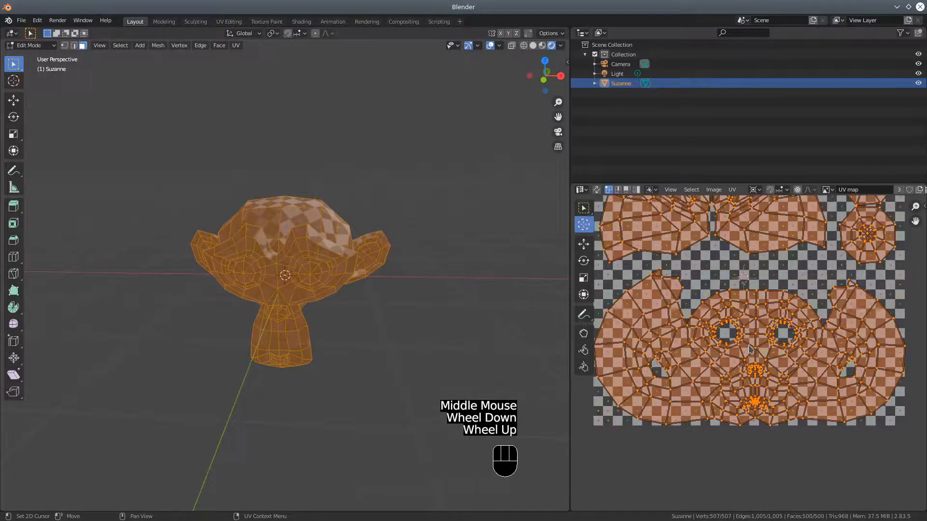
pyautogui.scroll(-2, 750, 352)
pyautogui.scroll(2, 343, 341)
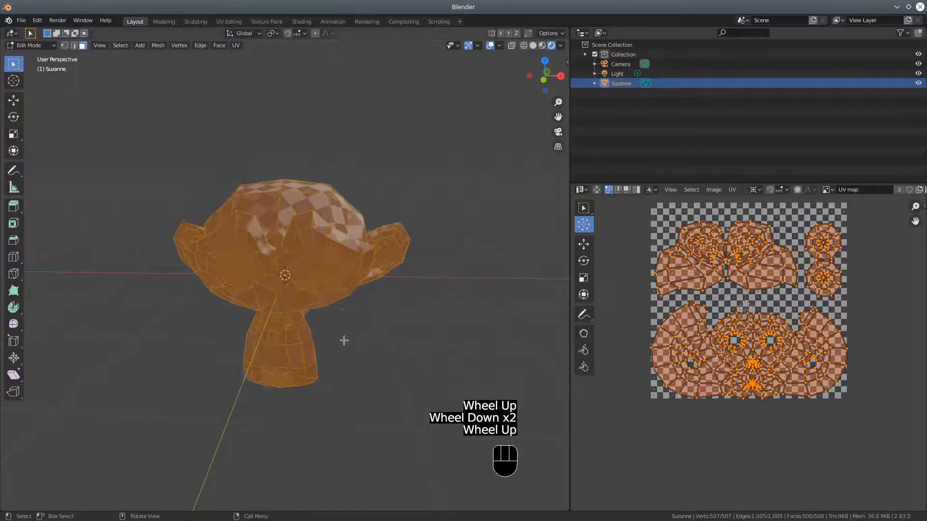
pyautogui.moveTo(340, 335); pyautogui.dragTo(507, 286, button='middle')
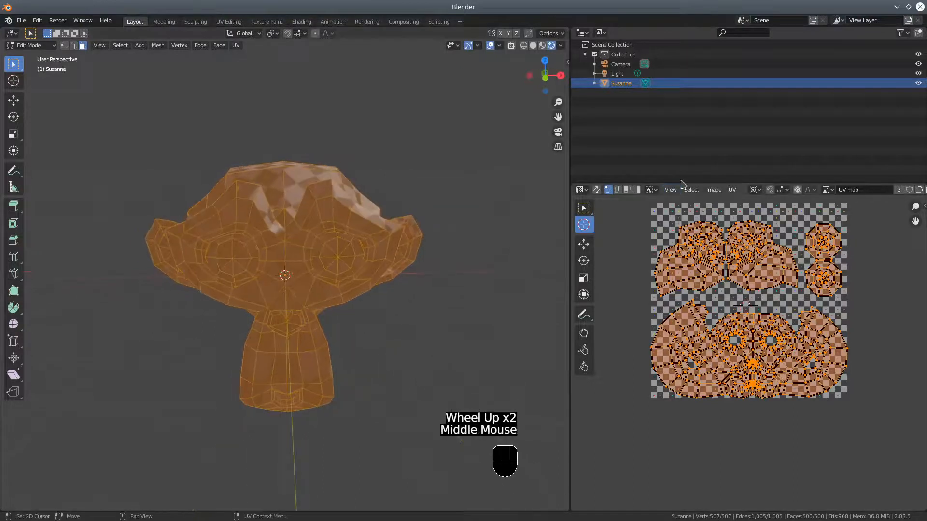
# Show the World properties in place of the UV Editor and lighten the background color to a grey with value 0.567.
pyautogui.click(583, 190)
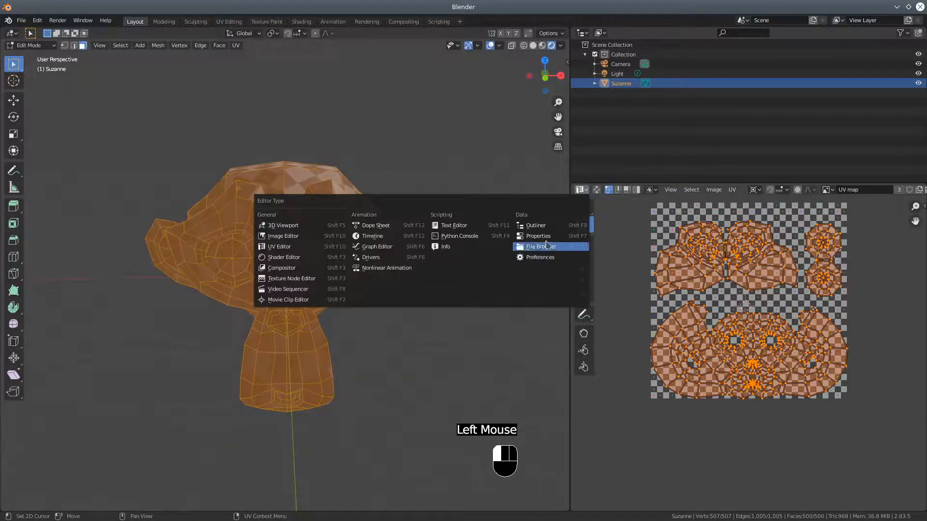
pyautogui.click(555, 236)
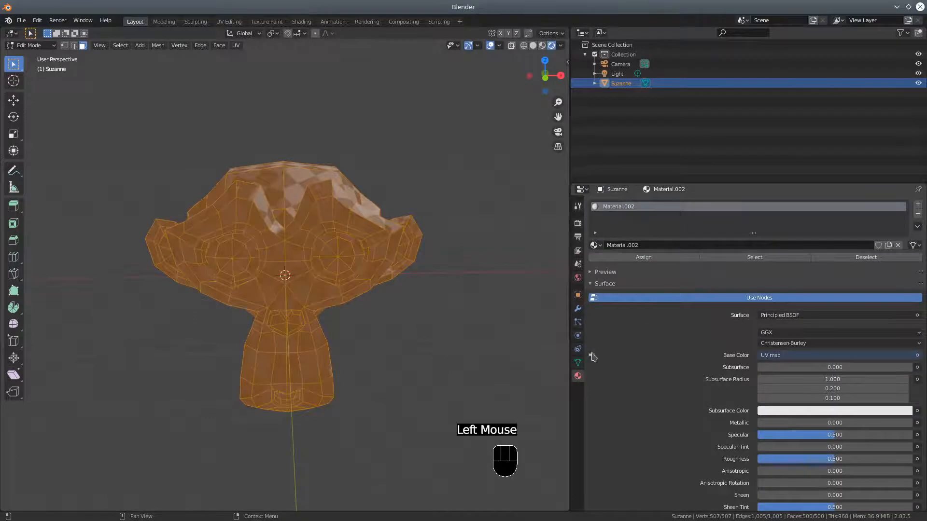
pyautogui.click(578, 277)
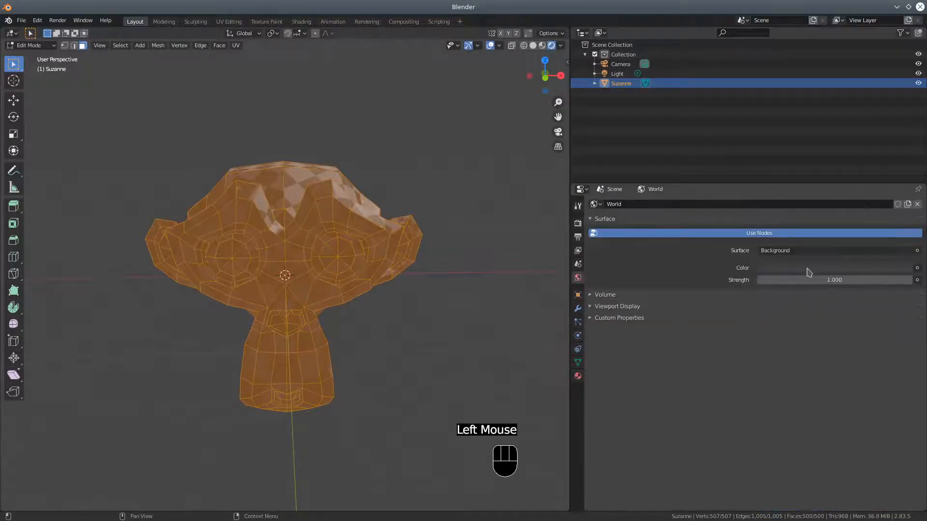
pyautogui.click(809, 272)
pyautogui.moveTo(904, 182); pyautogui.dragTo(905, 159)
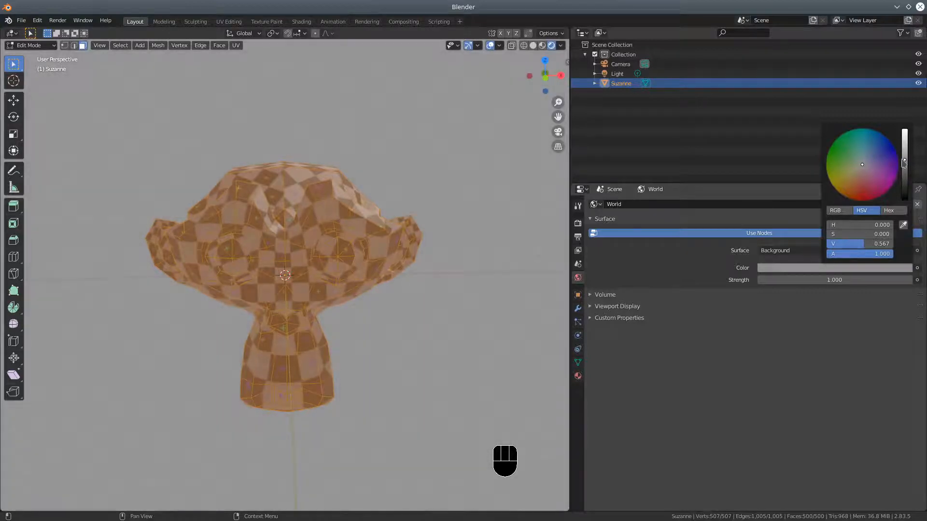
# Examine the checker texture on the monkey's head, ears, face and chin from several sides.
pyautogui.moveTo(475, 285); pyautogui.dragTo(250, 287, button='middle')
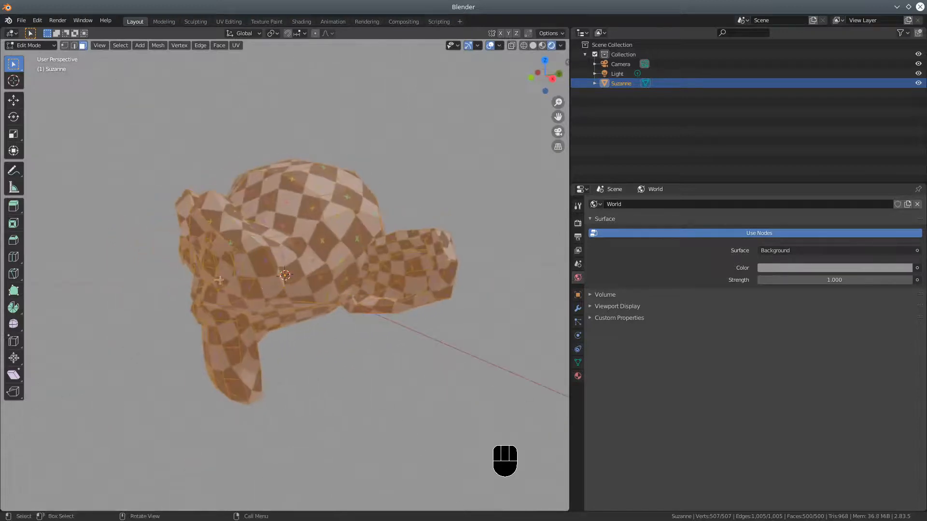
pyautogui.moveTo(336, 257); pyautogui.dragTo(328, 229, button='middle')
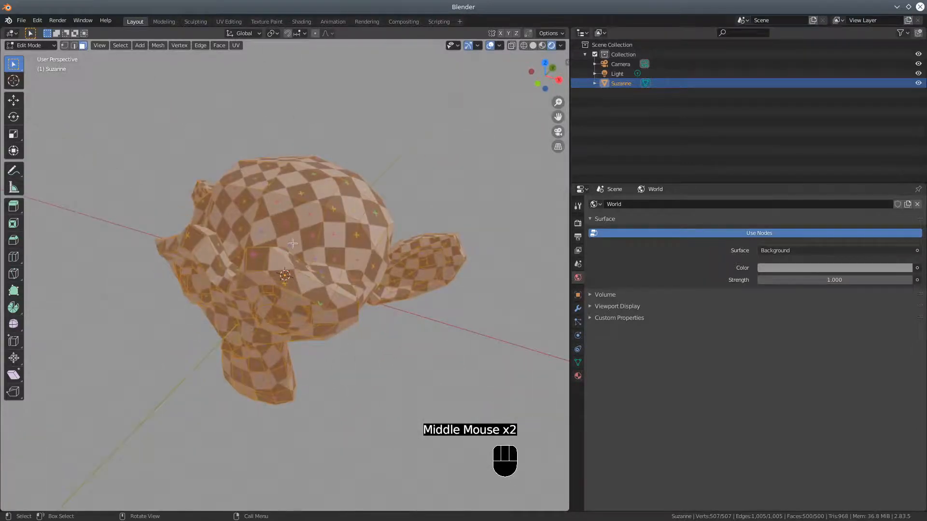
pyautogui.moveTo(307, 238); pyautogui.dragTo(353, 241, button='middle')
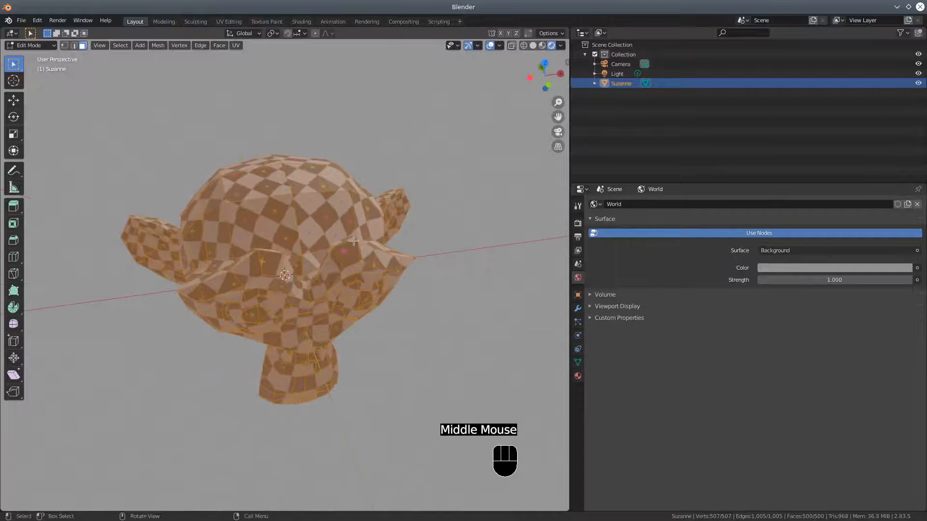
pyautogui.moveTo(297, 290); pyautogui.dragTo(258, 267, button='middle')
pyautogui.moveTo(273, 305); pyautogui.dragTo(295, 361, button='middle')
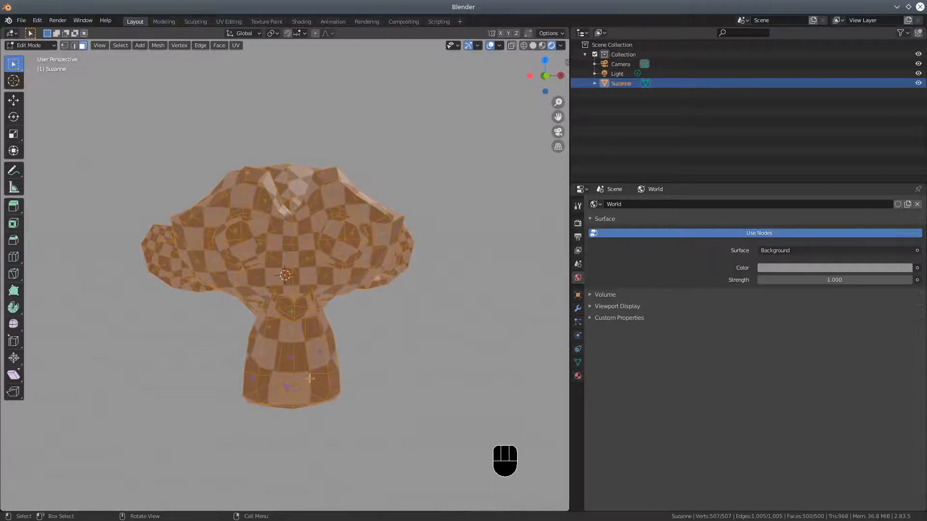
pyautogui.moveTo(292, 361); pyautogui.dragTo(240, 381, button='middle')
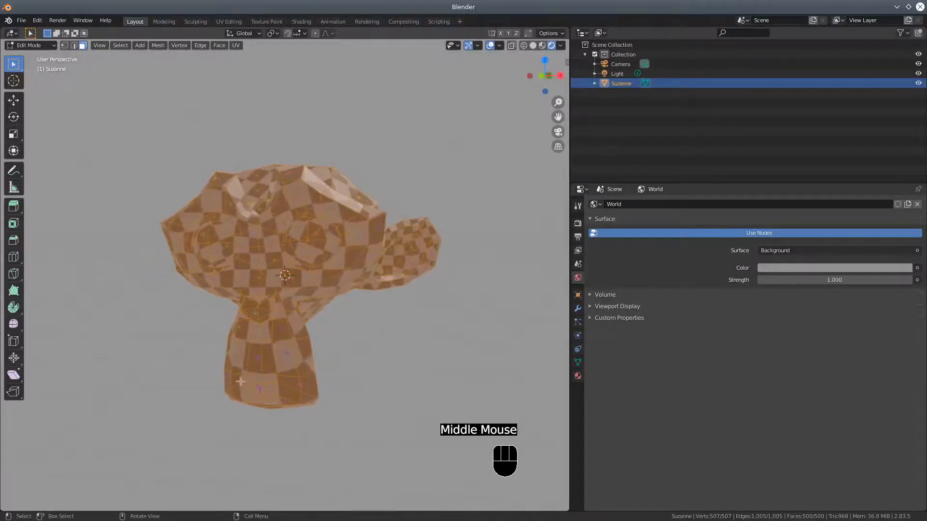
pyautogui.moveTo(291, 350); pyautogui.dragTo(206, 277, button='middle')
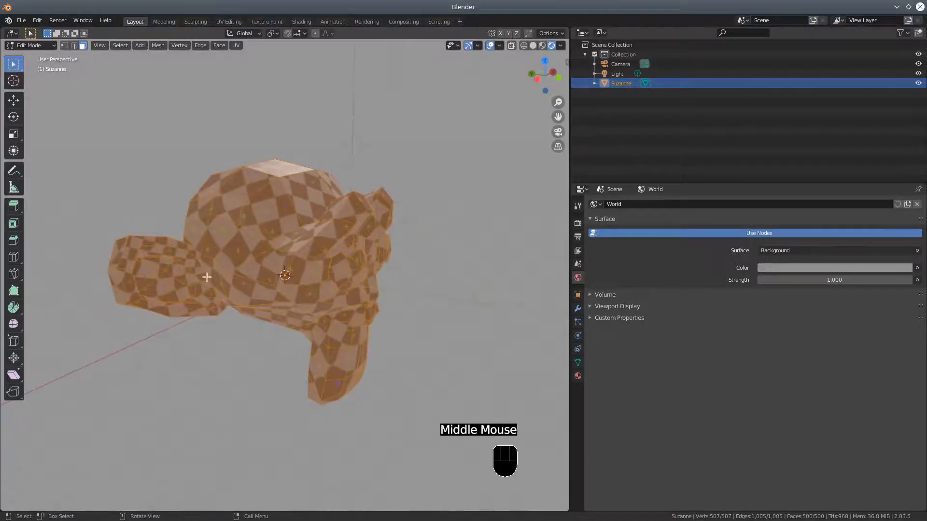
pyautogui.moveTo(315, 288); pyautogui.dragTo(356, 326, button='middle')
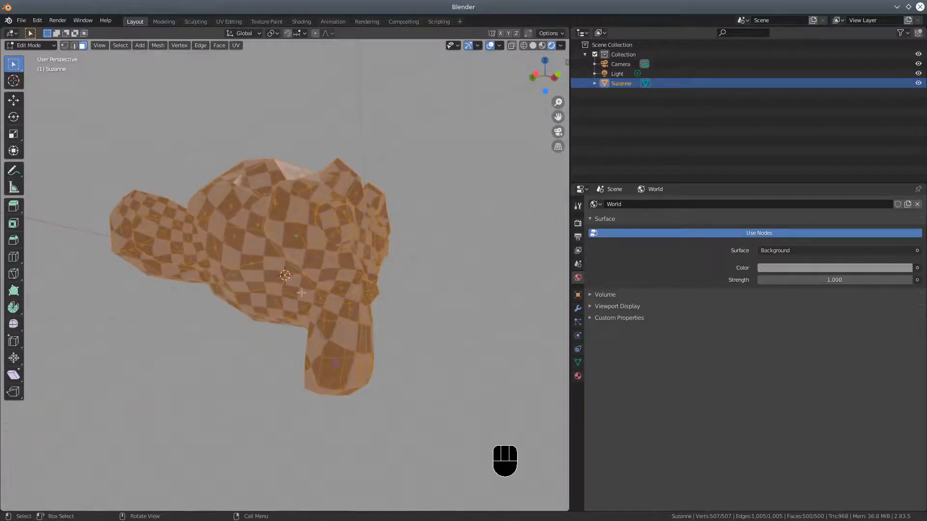
pyautogui.moveTo(297, 268); pyautogui.dragTo(268, 295, button='middle')
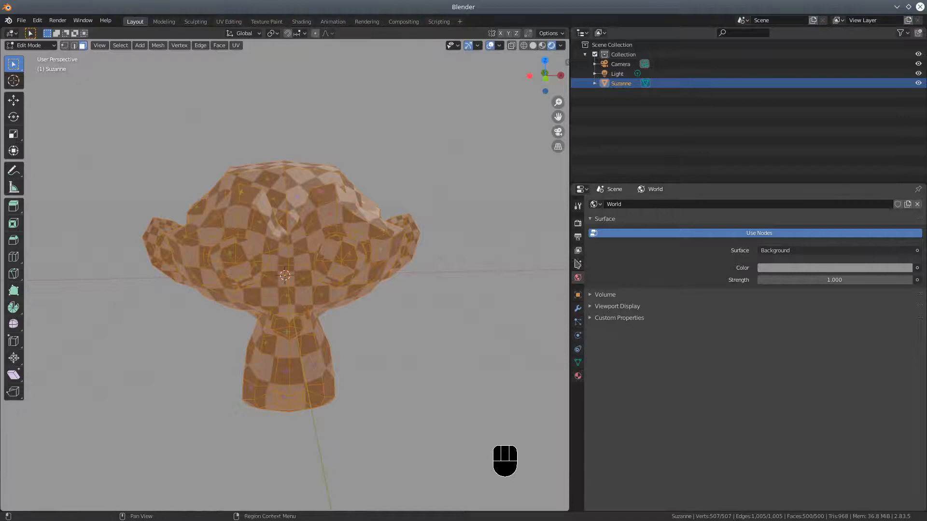
# Bring back the UV Editor and reset the monkey's UV mapping.
pyautogui.click(583, 189)
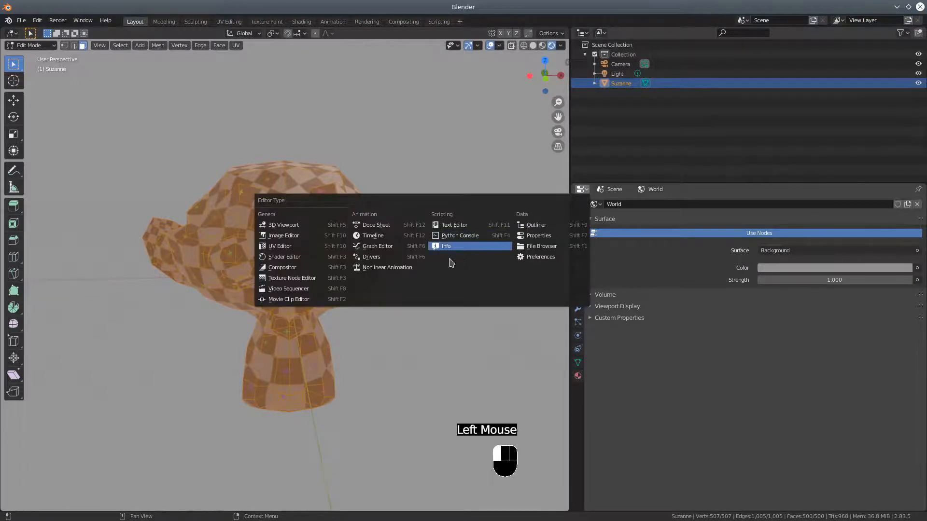
pyautogui.click(293, 251)
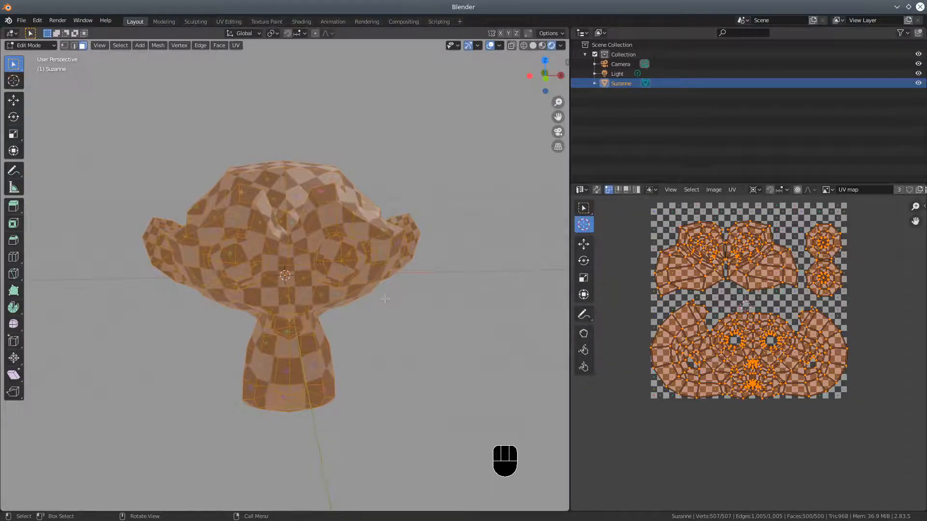
pyautogui.press('u')
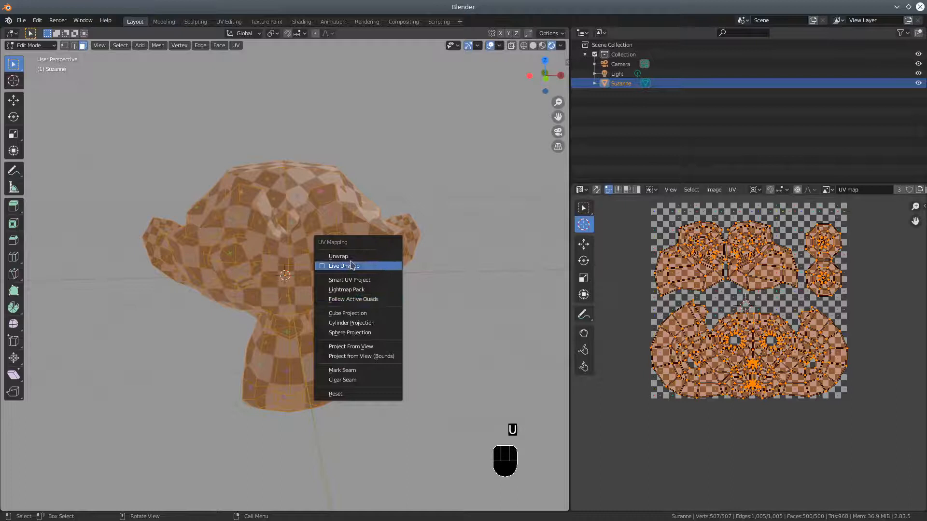
pyautogui.click(351, 394)
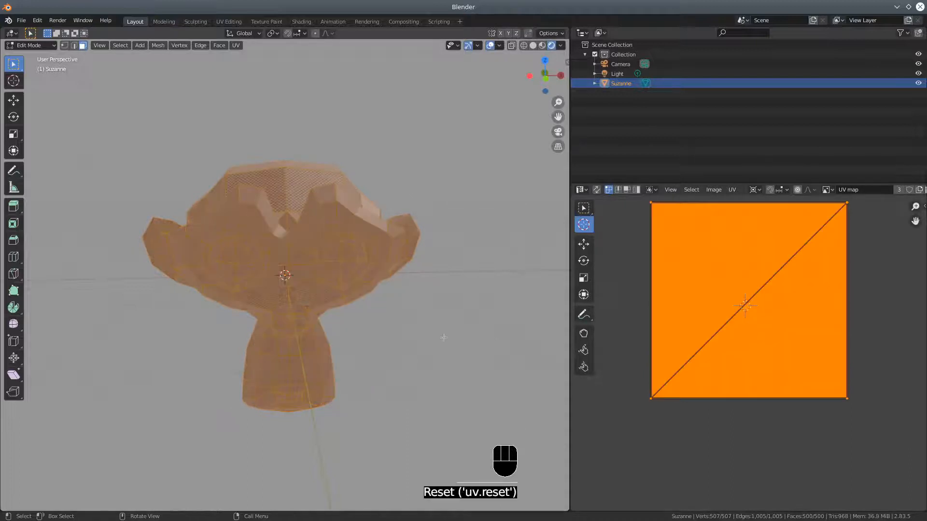
# Switch to edge selection, select the edge loop running around the monkey's face and chin, and mark it as a seam.
pyautogui.scroll(2, 444, 337)
pyautogui.moveTo(303, 286); pyautogui.dragTo(381, 276, button='middle')
pyautogui.click(74, 46)
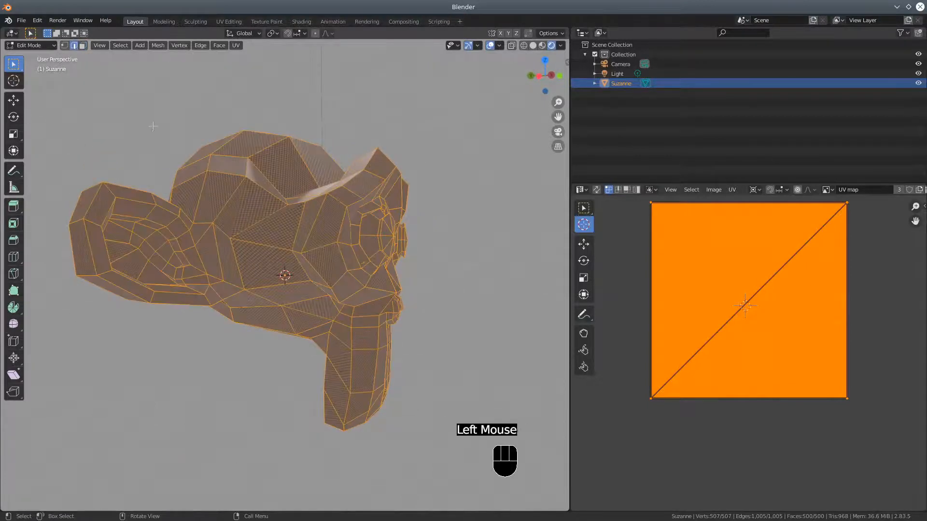
pyautogui.click(315, 220)
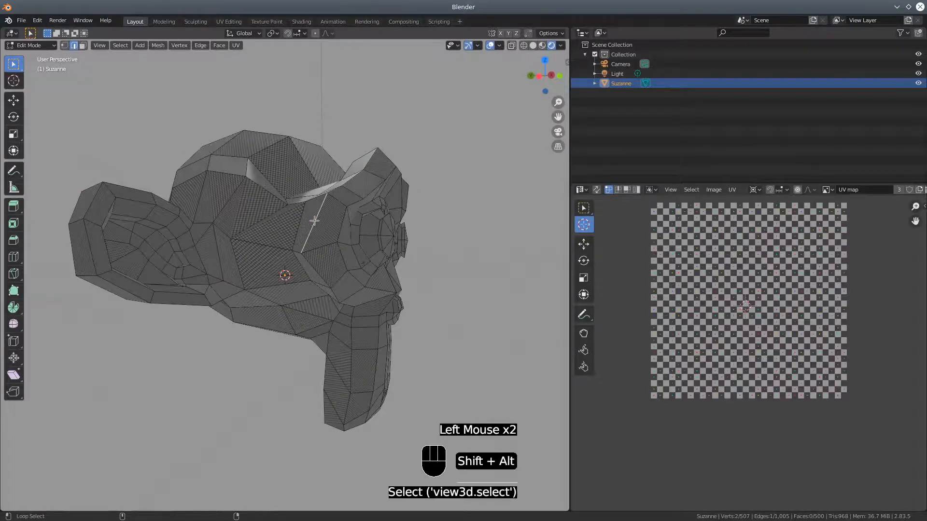
pyautogui.keyDown('alt'); pyautogui.keyDown('shift'); pyautogui.click(315, 220); pyautogui.keyUp('shift'); pyautogui.keyUp('alt')
pyautogui.moveTo(314, 221); pyautogui.dragTo(337, 360, button='middle')
pyautogui.click(197, 47)
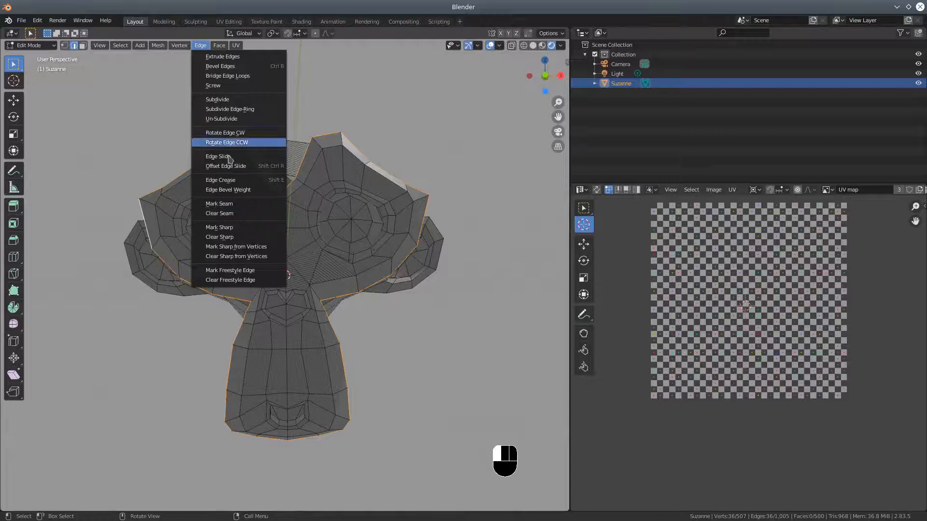
pyautogui.click(229, 205)
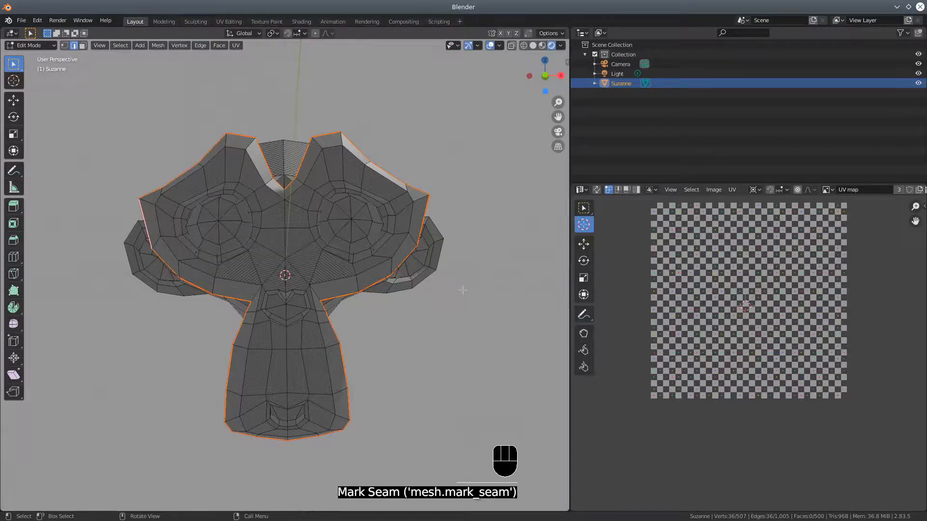
# From the front view, select the linked face region of the monkey with the selection delimited by Seam.
pyautogui.press('KP_3')
pyautogui.press('KP_1')
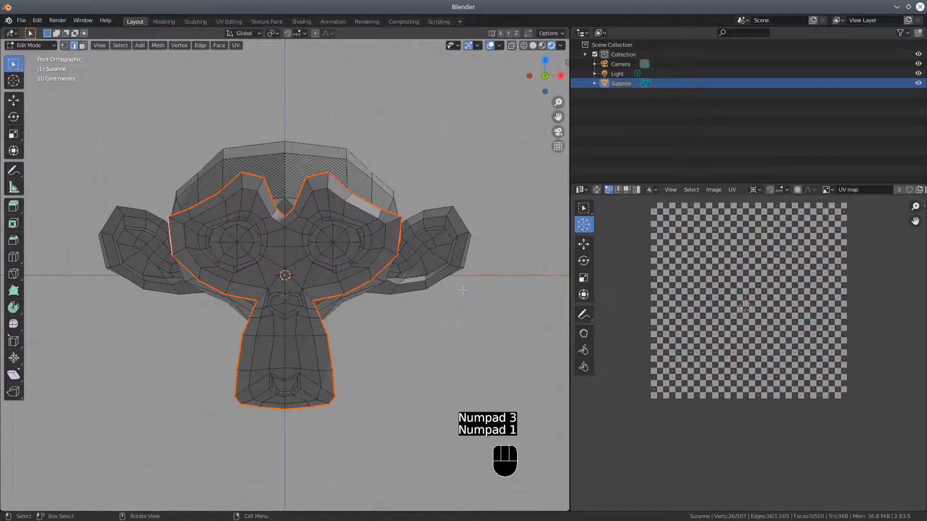
pyautogui.click(285, 243)
pyautogui.press('l')
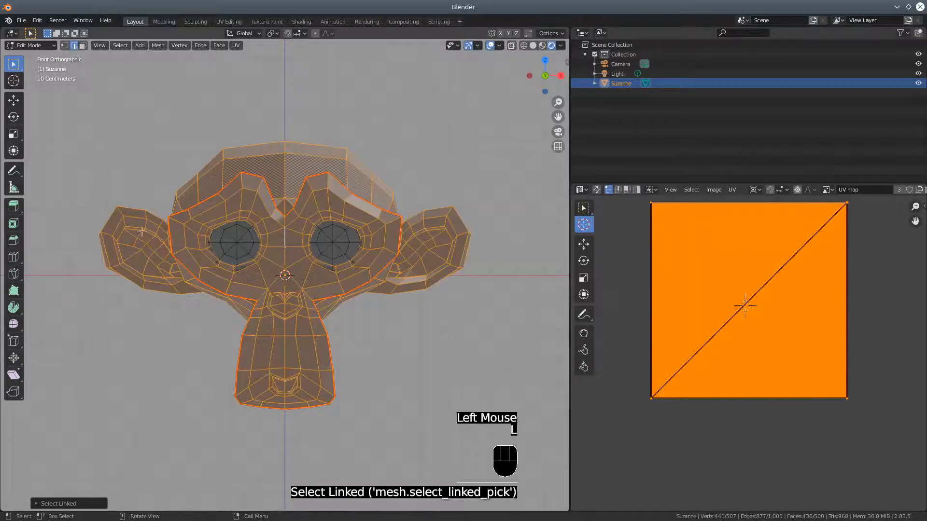
pyautogui.click(34, 502)
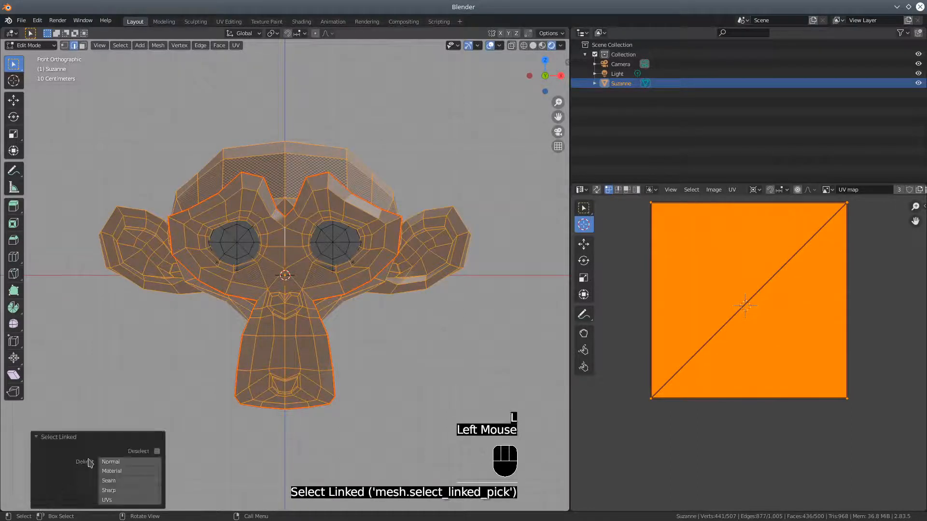
pyautogui.click(110, 482)
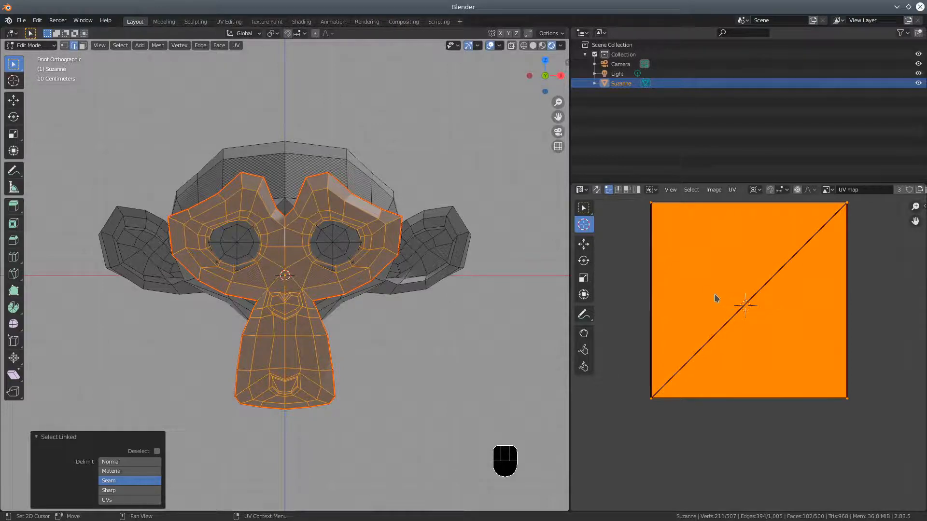
# Map the selected face region with Project From View and check the checker texture from the front, side and top.
pyautogui.scroll(-2, 710, 292)
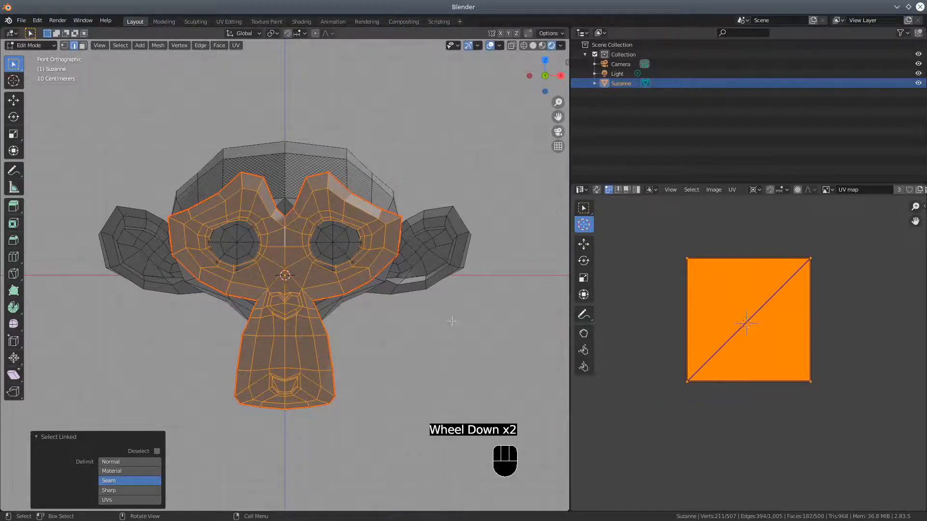
pyautogui.press('u')
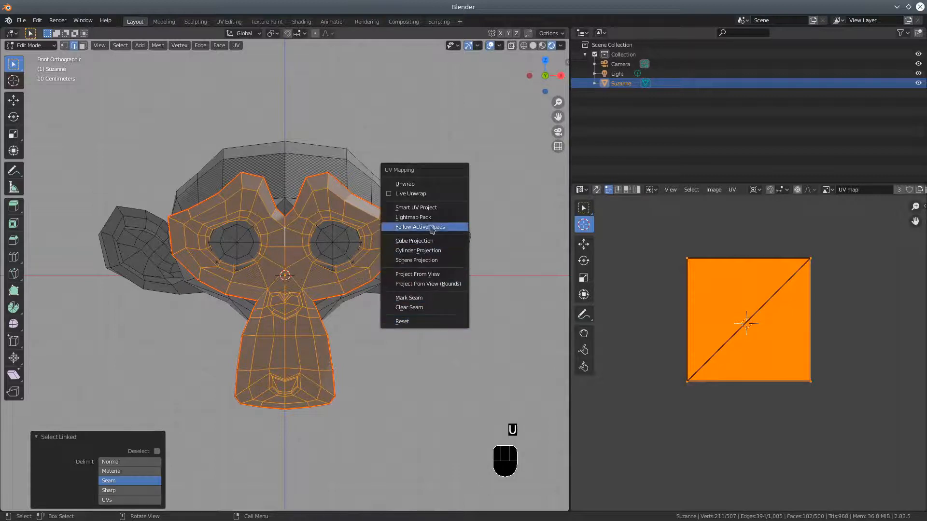
pyautogui.click(422, 277)
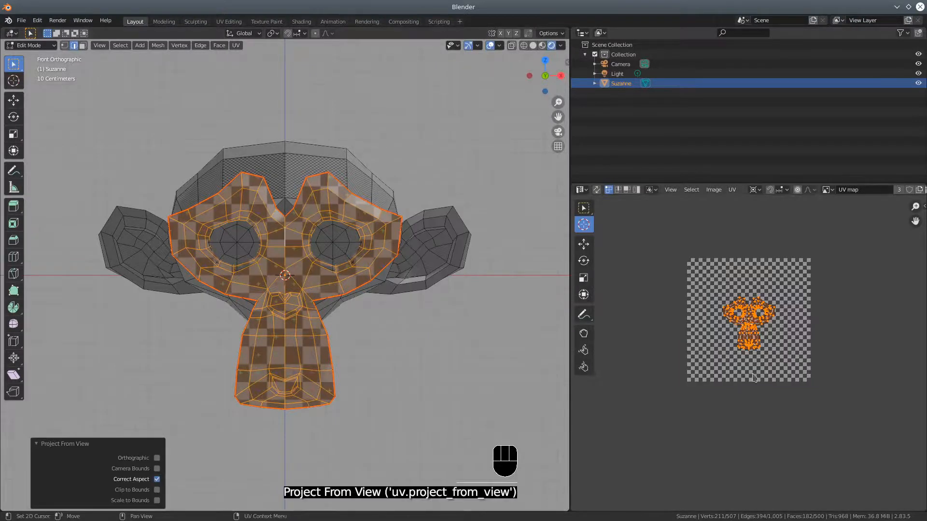
pyautogui.scroll(2, 504, 350)
pyautogui.moveTo(504, 350); pyautogui.dragTo(354, 230, button='middle')
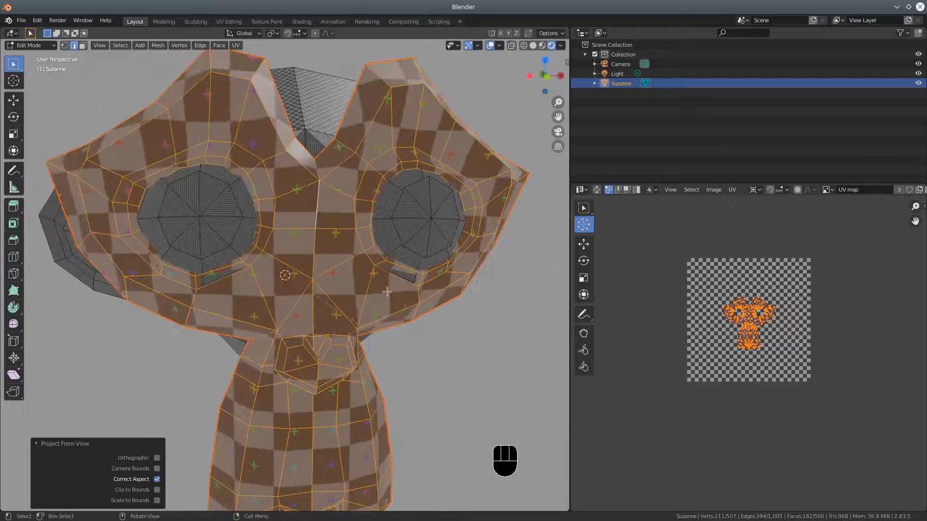
pyautogui.moveTo(380, 296); pyautogui.dragTo(467, 263, button='middle')
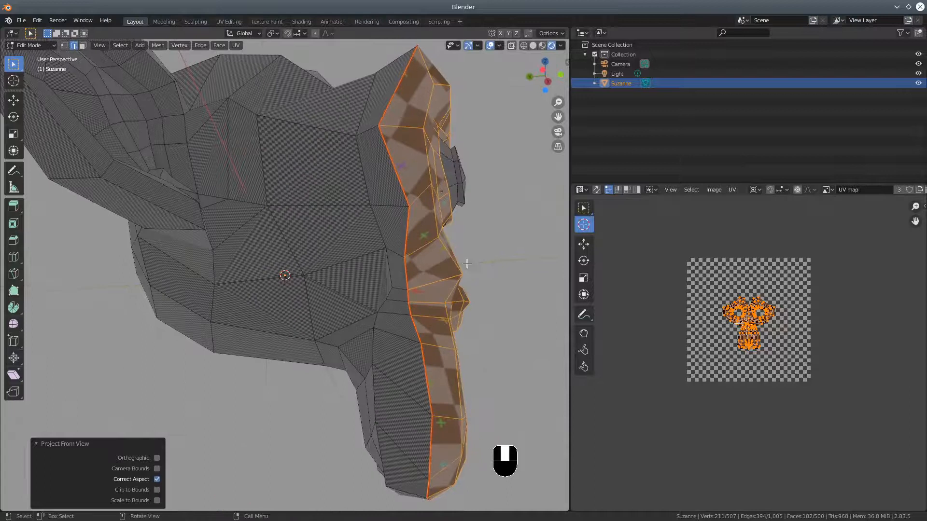
pyautogui.moveTo(229, 239); pyautogui.dragTo(244, 268, button='middle')
pyautogui.moveTo(324, 152); pyautogui.dragTo(309, 229, button='middle')
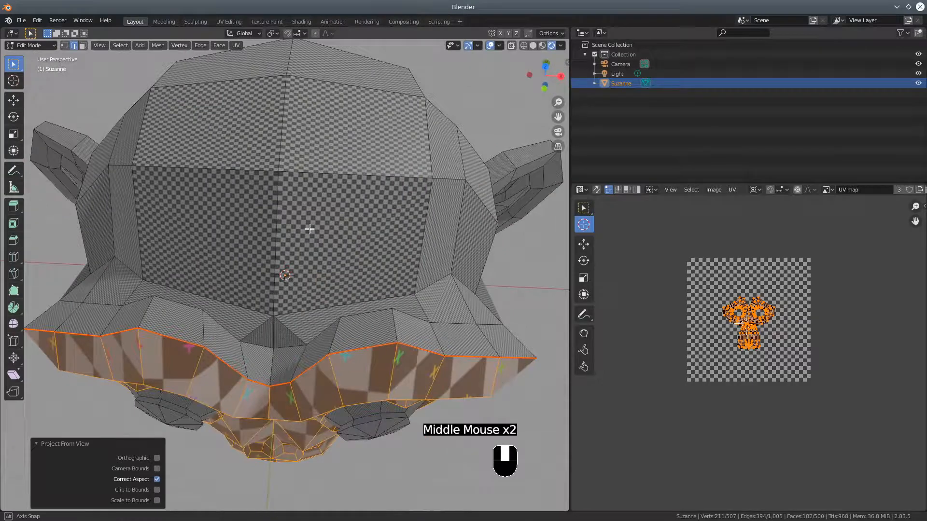
pyautogui.click(271, 361)
pyautogui.moveTo(375, 314); pyautogui.dragTo(167, 207, button='middle')
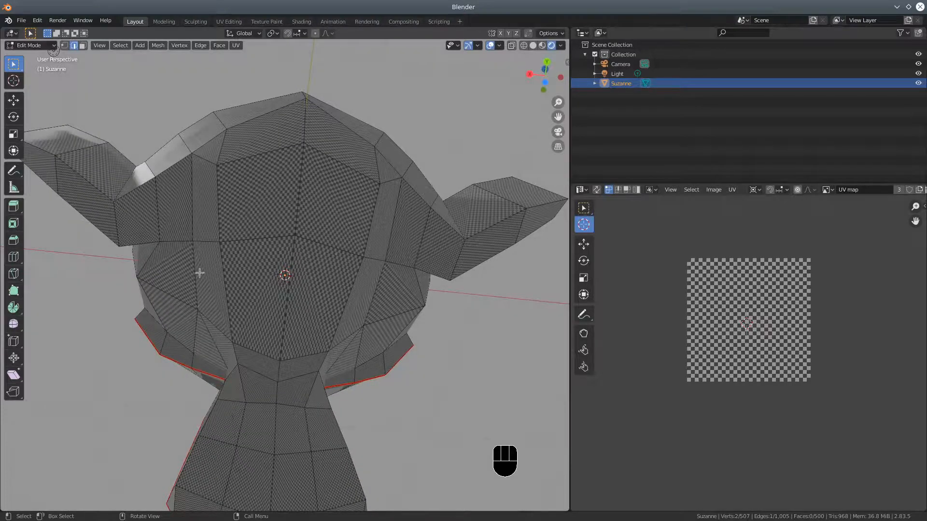
pyautogui.press('shift')
pyautogui.keyDown('shift'); pyautogui.click(279, 371); pyautogui.keyUp('shift')
pyautogui.moveTo(282, 354); pyautogui.dragTo(531, 357, button='middle')
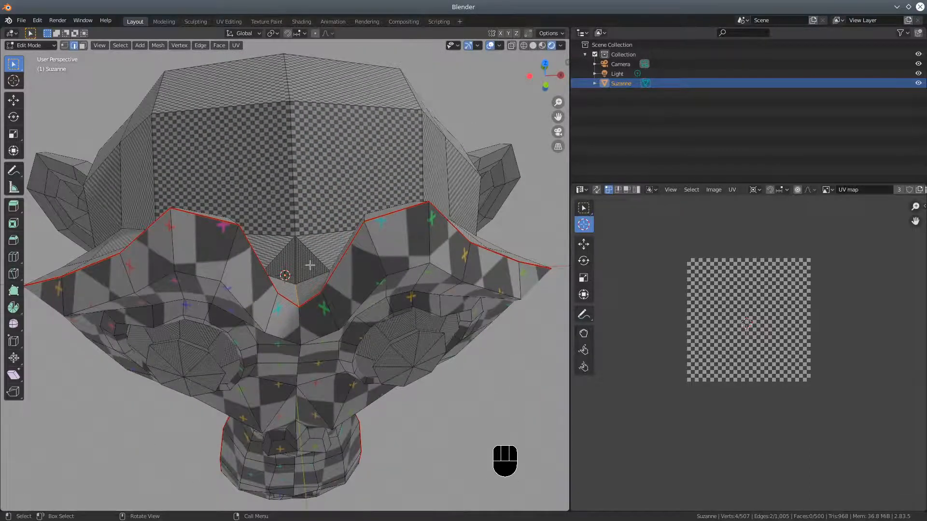
pyautogui.keyDown('ctrl'); pyautogui.click(294, 255); pyautogui.keyUp('ctrl')
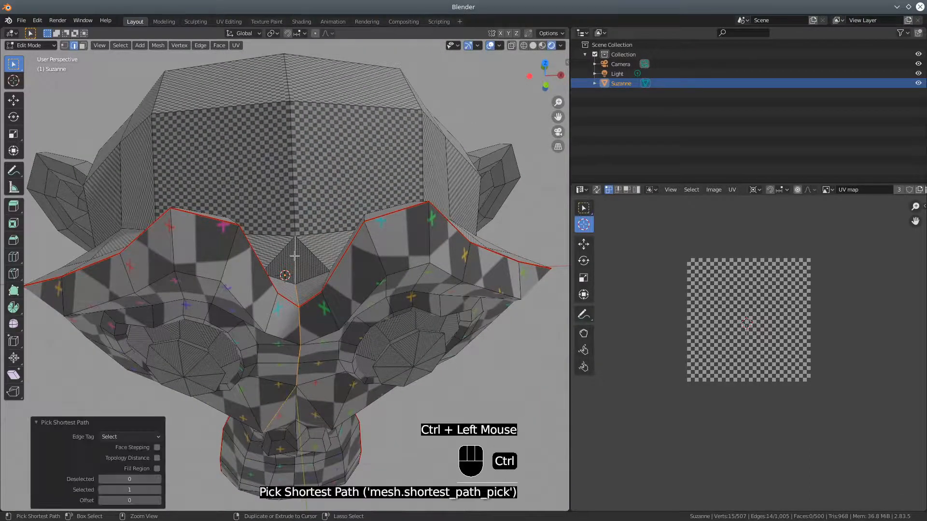
# Select the midline edge path from between the brows over the top and back of the head to the underside near the chin.
pyautogui.click(294, 250)
pyautogui.moveTo(307, 244); pyautogui.dragTo(310, 241, button='middle')
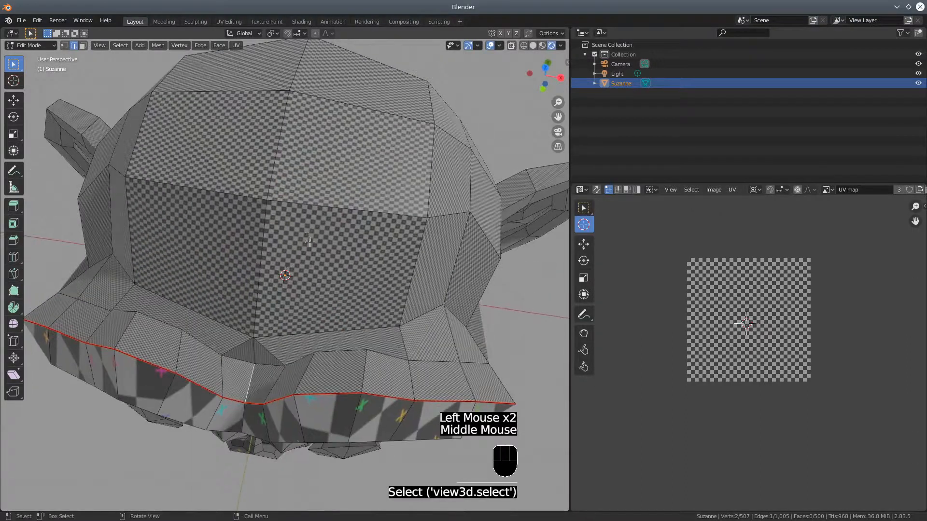
pyautogui.keyDown('ctrl'); pyautogui.click(285, 116); pyautogui.keyUp('ctrl')
pyautogui.moveTo(345, 139); pyautogui.dragTo(291, 154, button='middle')
pyautogui.keyDown('ctrl'); pyautogui.click(332, 155); pyautogui.keyUp('ctrl')
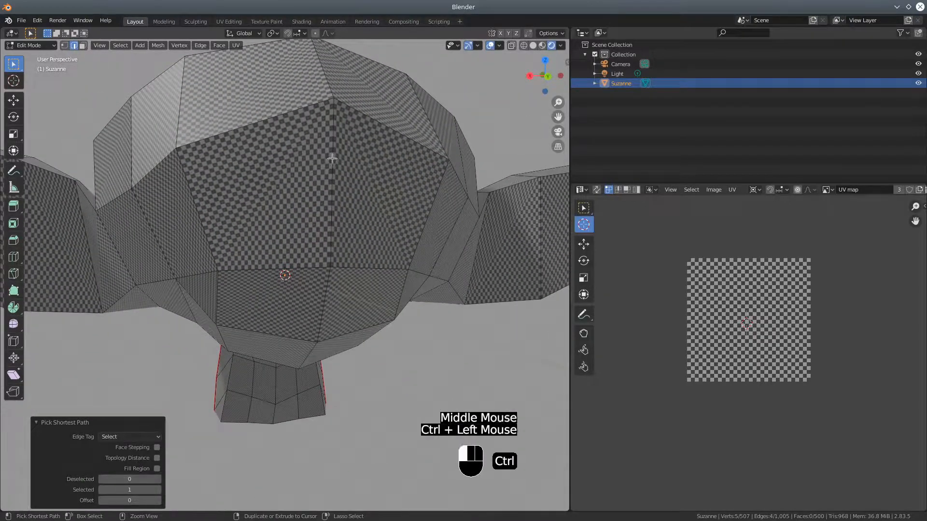
pyautogui.moveTo(362, 250); pyautogui.dragTo(190, 320, button='middle')
pyautogui.keyDown('ctrl'); pyautogui.click(291, 334); pyautogui.keyUp('ctrl')
pyautogui.keyDown('ctrl'); pyautogui.click(278, 340); pyautogui.keyUp('ctrl')
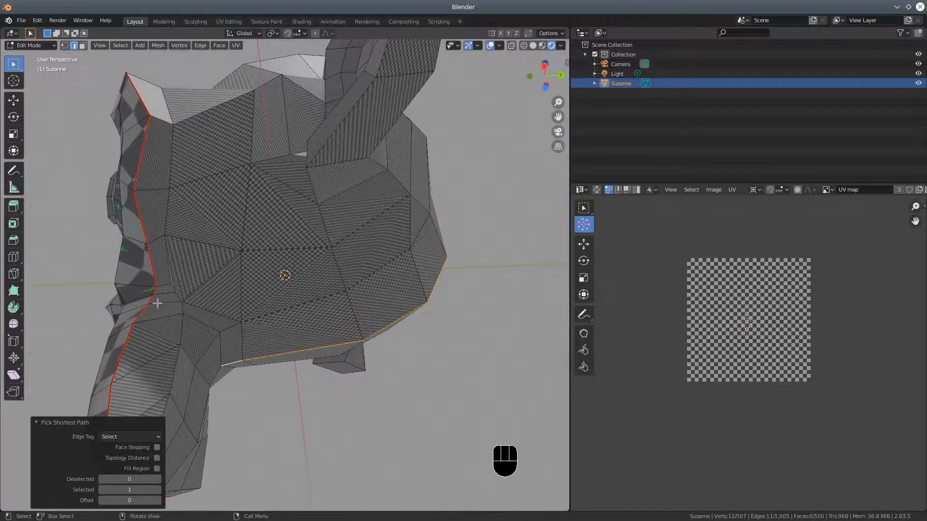
# Extend the edge selection from under the head along both sides of the jaw to the face seam.
pyautogui.keyDown('ctrl'); pyautogui.click(181, 323); pyautogui.keyUp('ctrl')
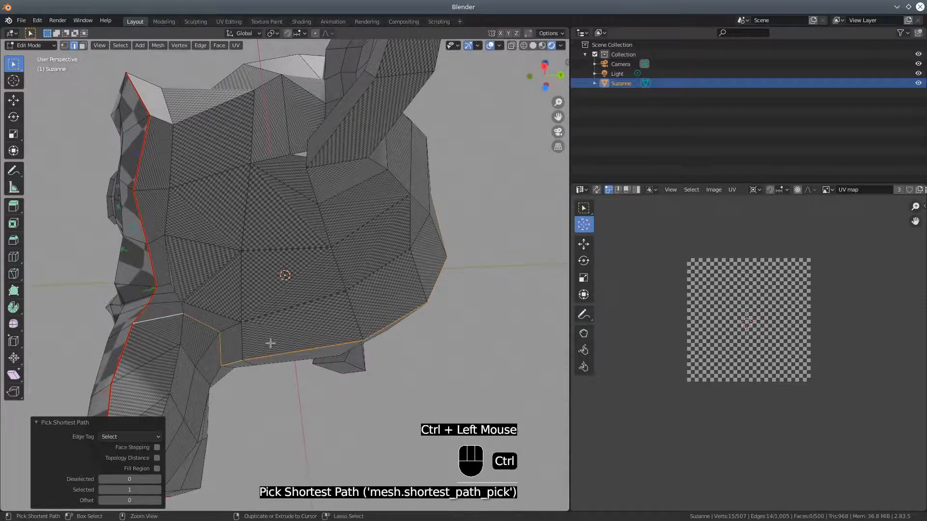
pyautogui.moveTo(292, 330); pyautogui.dragTo(369, 338, button='middle')
pyautogui.keyDown('ctrl'); pyautogui.click(344, 351); pyautogui.keyUp('ctrl')
pyautogui.keyDown('ctrl'); pyautogui.click(368, 316); pyautogui.keyUp('ctrl')
pyautogui.keyDown('ctrl'); pyautogui.click(416, 315); pyautogui.keyUp('ctrl')
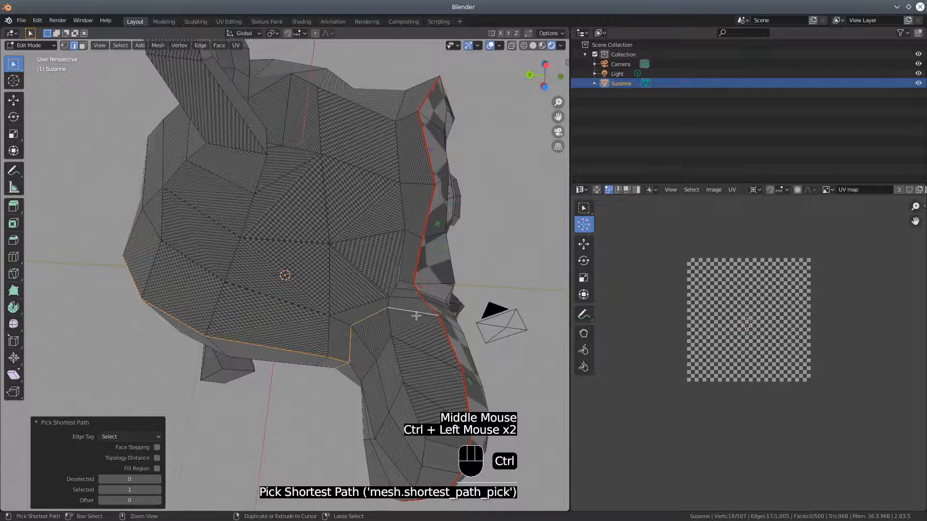
pyautogui.moveTo(300, 296); pyautogui.dragTo(381, 281, button='middle')
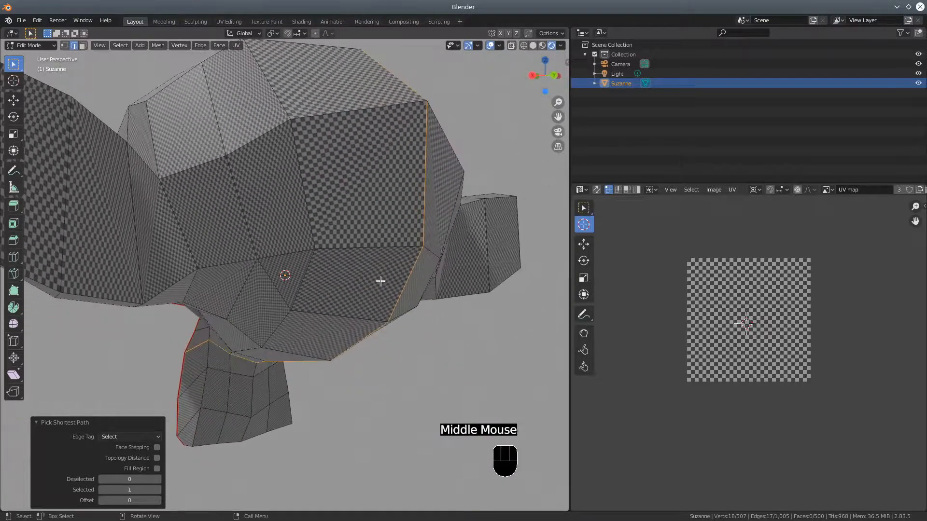
pyautogui.keyDown('ctrl'); pyautogui.click(173, 210); pyautogui.keyUp('ctrl')
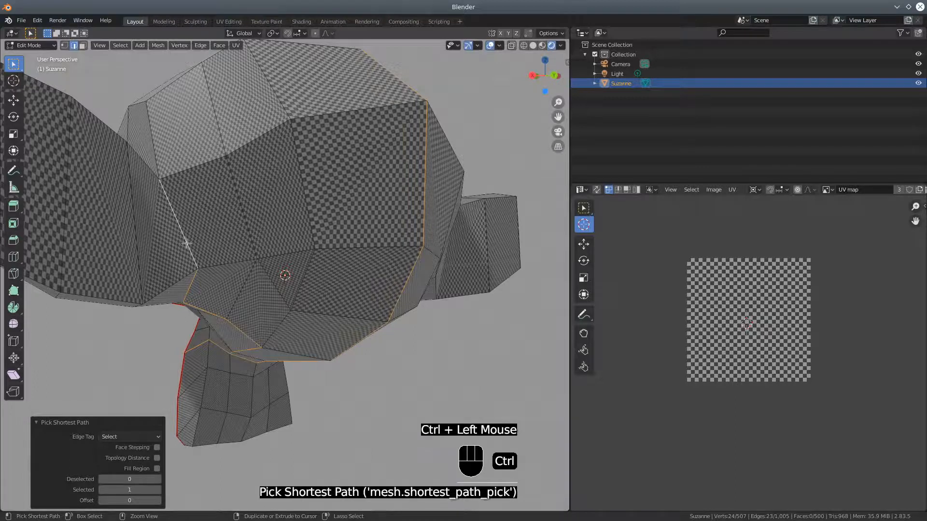
pyautogui.keyDown('ctrl'); pyautogui.click(182, 232); pyautogui.keyUp('ctrl')
pyautogui.moveTo(205, 274); pyautogui.dragTo(246, 248, button='middle')
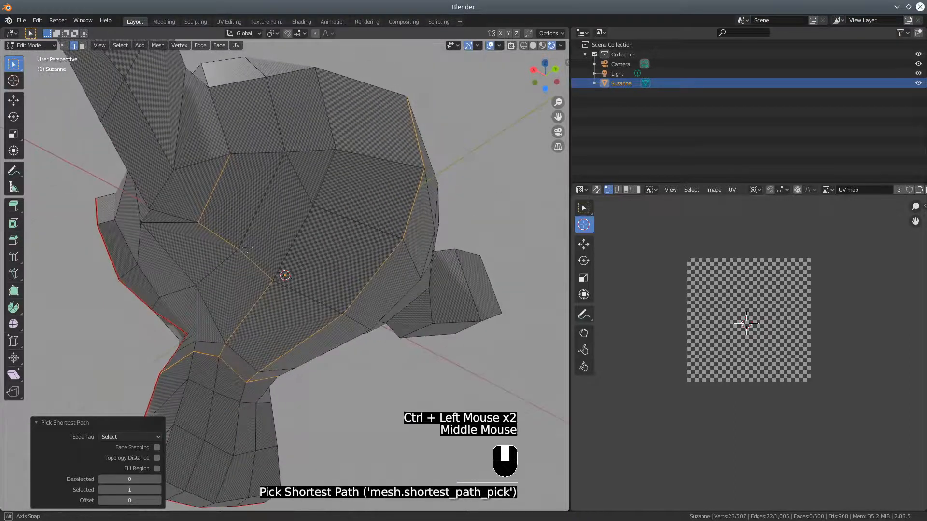
pyautogui.keyDown('ctrl'); pyautogui.click(257, 300); pyautogui.keyUp('ctrl')
pyautogui.keyDown('ctrl'); pyautogui.click(256, 298); pyautogui.keyUp('ctrl')
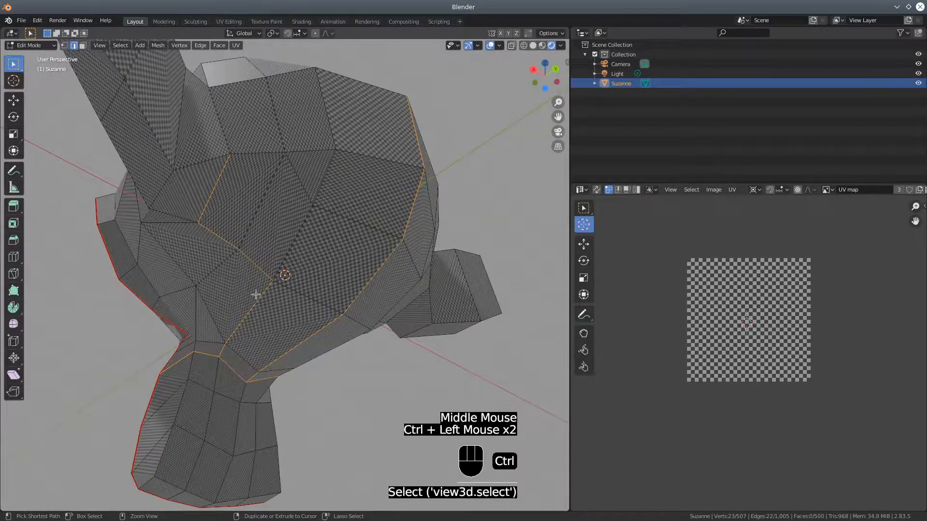
pyautogui.keyDown('ctrl'); pyautogui.click(228, 244); pyautogui.keyUp('ctrl')
pyautogui.moveTo(285, 243); pyautogui.dragTo(302, 233, button='middle')
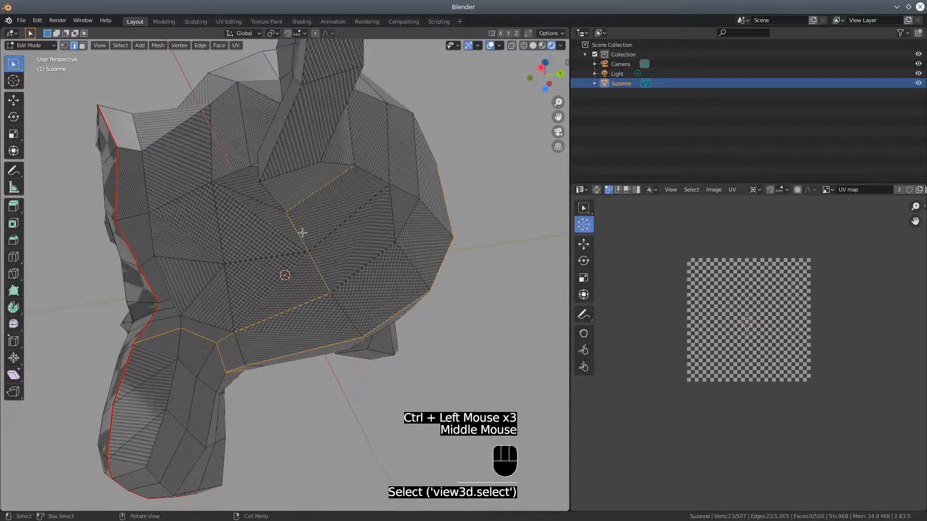
pyautogui.keyDown('ctrl'); pyautogui.click(309, 196); pyautogui.keyUp('ctrl')
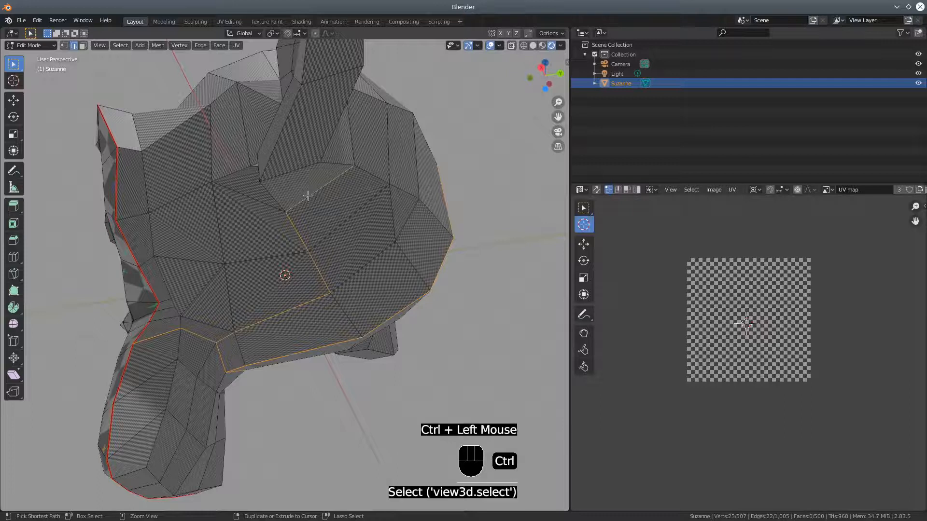
pyautogui.keyDown('ctrl'); pyautogui.click(284, 310); pyautogui.keyUp('ctrl')
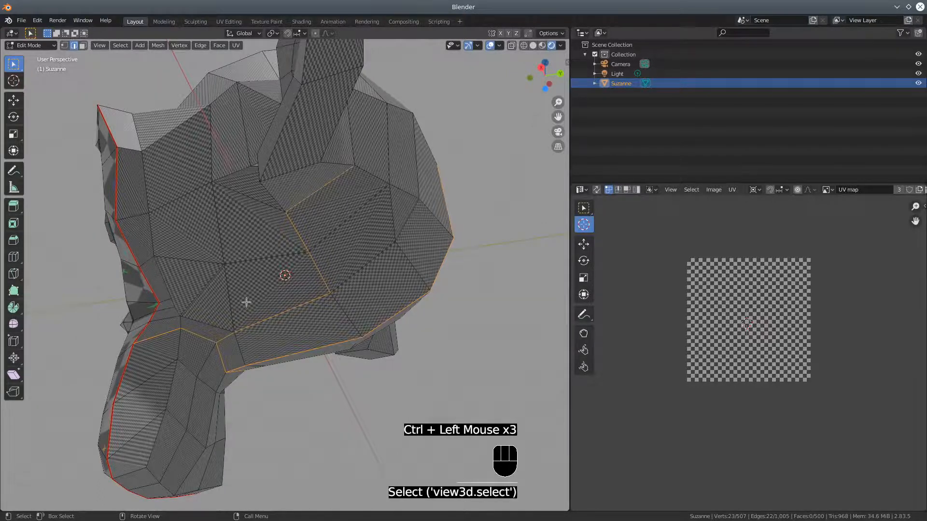
pyautogui.keyDown('ctrl'); pyautogui.click(222, 338); pyautogui.keyUp('ctrl')
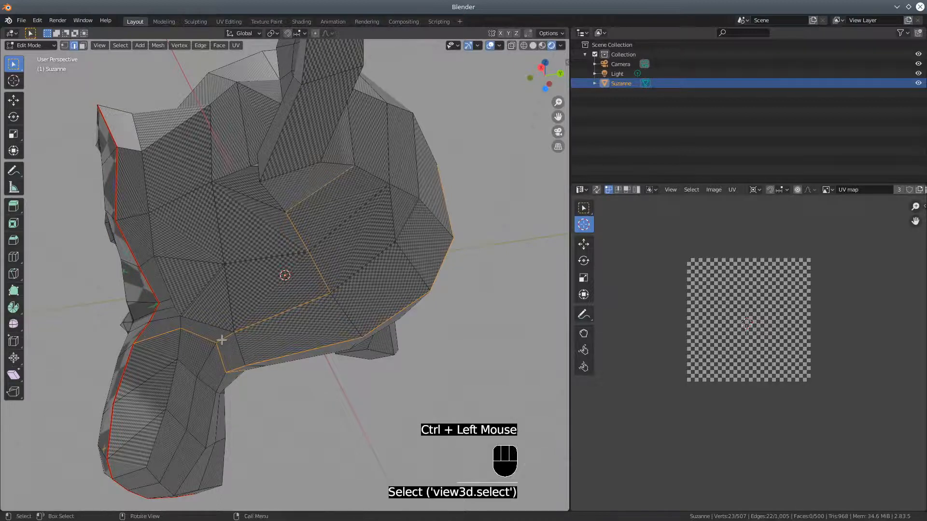
pyautogui.keyDown('shift'); pyautogui.click(223, 340); pyautogui.keyUp('shift')
pyautogui.keyDown('shift'); pyautogui.click(270, 319); pyautogui.keyUp('shift')
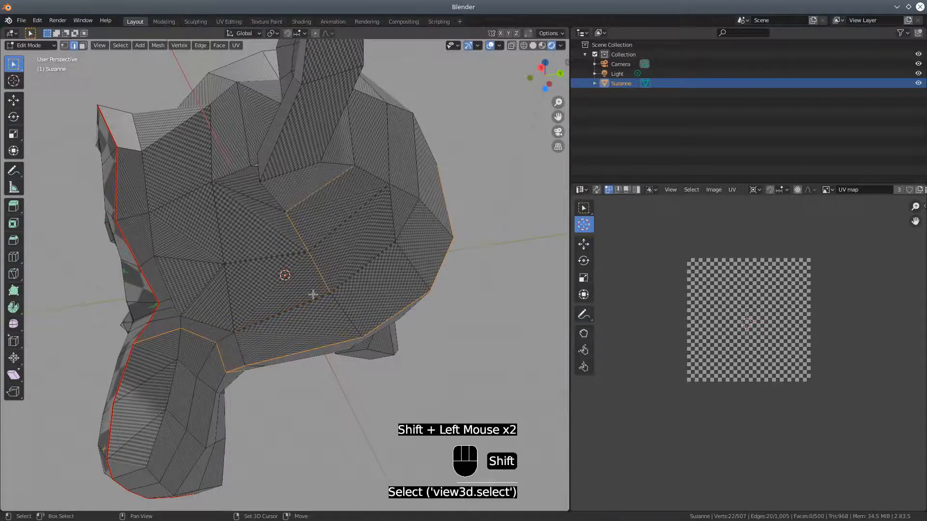
# Mark the selected head midline and jaw edges as a seam.
pyautogui.moveTo(294, 231); pyautogui.dragTo(271, 192, button='middle')
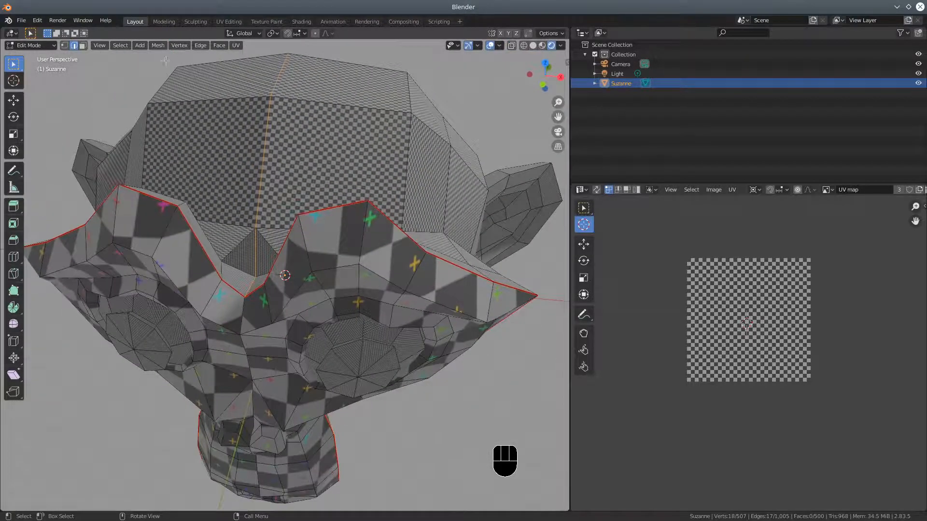
pyautogui.click(200, 45)
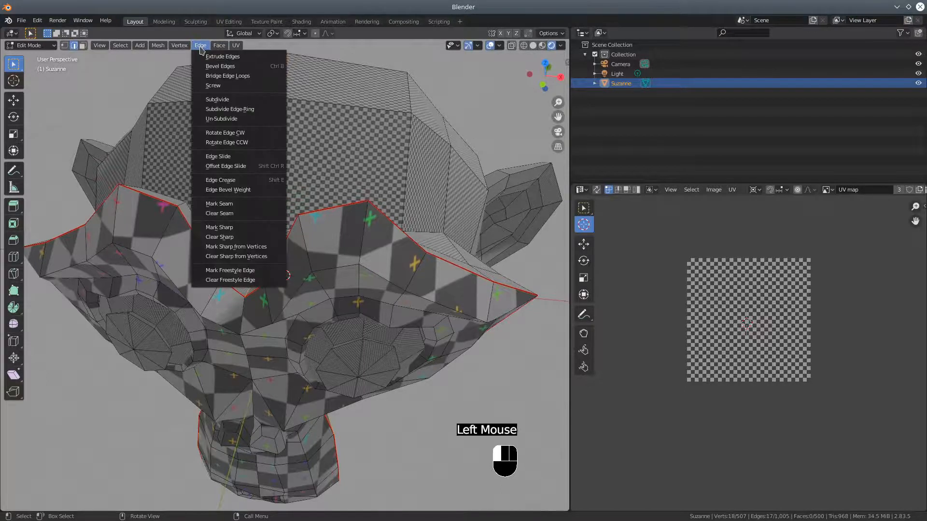
pyautogui.click(227, 204)
# Select the linked half of the head on the +X side, ear included, with the selection delimited by Seam.
pyautogui.moveTo(344, 178); pyautogui.dragTo(264, 185, button='middle')
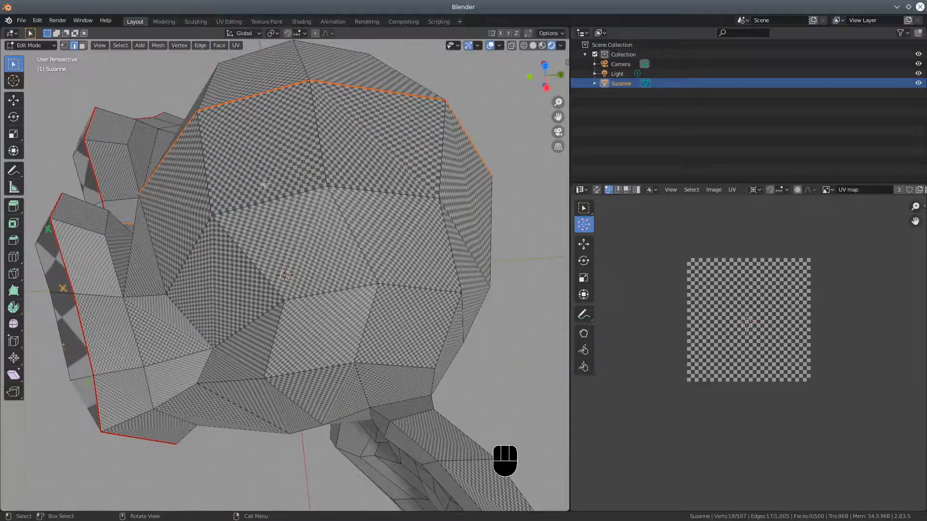
pyautogui.click(325, 191)
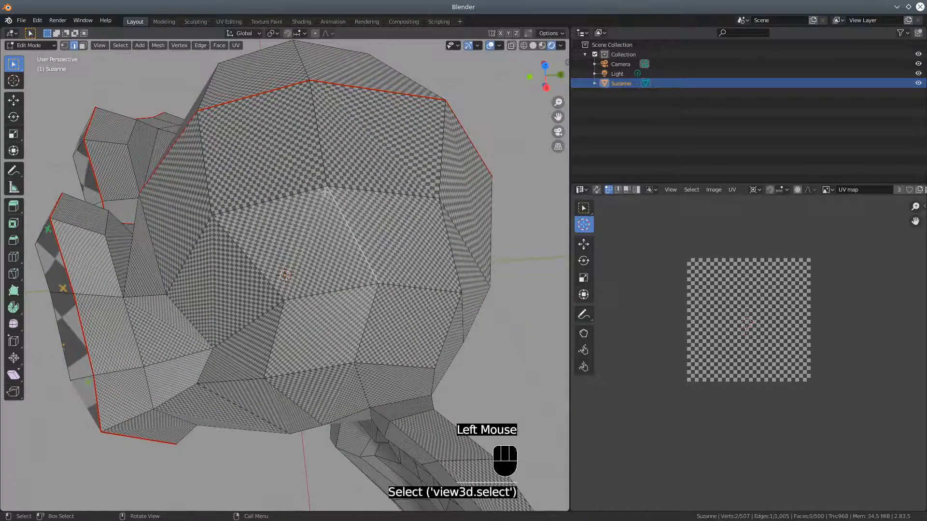
pyautogui.press('l')
pyautogui.moveTo(325, 192); pyautogui.dragTo(295, 136, button='middle')
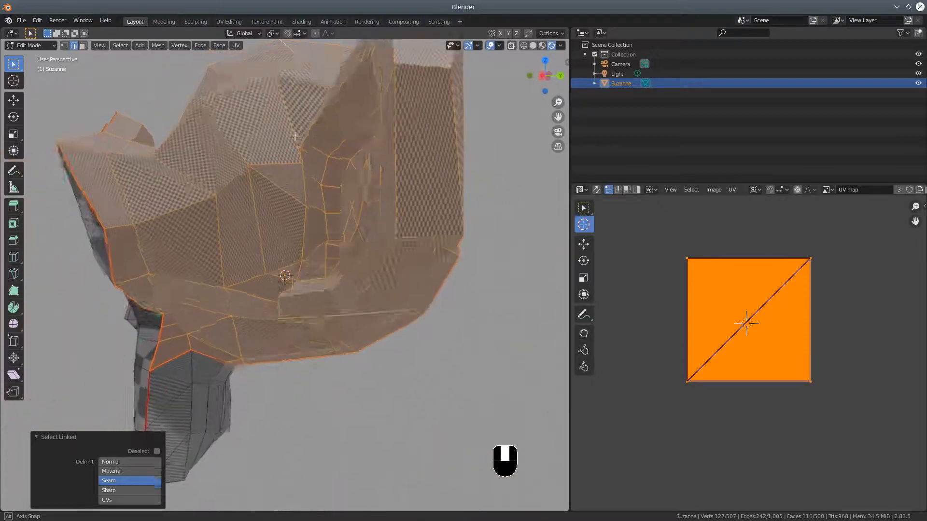
# Project the UVs of the selected +X head half from a raised side view with Project From View.
pyautogui.scroll(-2, 355, 189)
pyautogui.moveTo(324, 207); pyautogui.dragTo(316, 220, button='middle')
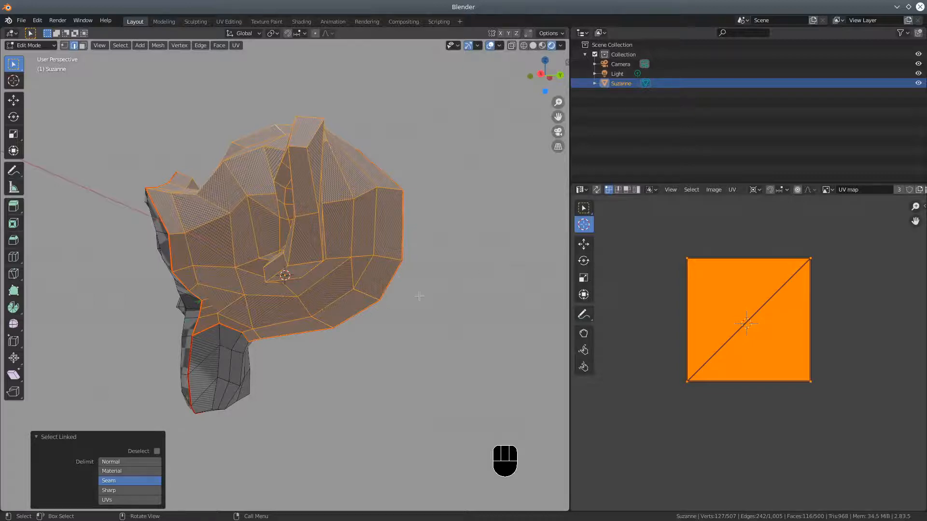
pyautogui.moveTo(391, 278); pyautogui.dragTo(412, 331, button='middle')
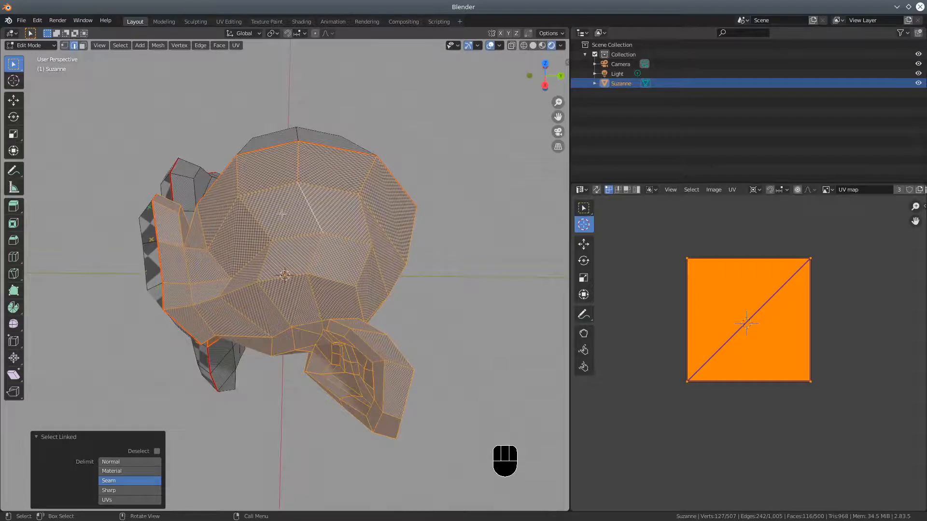
pyautogui.press('u')
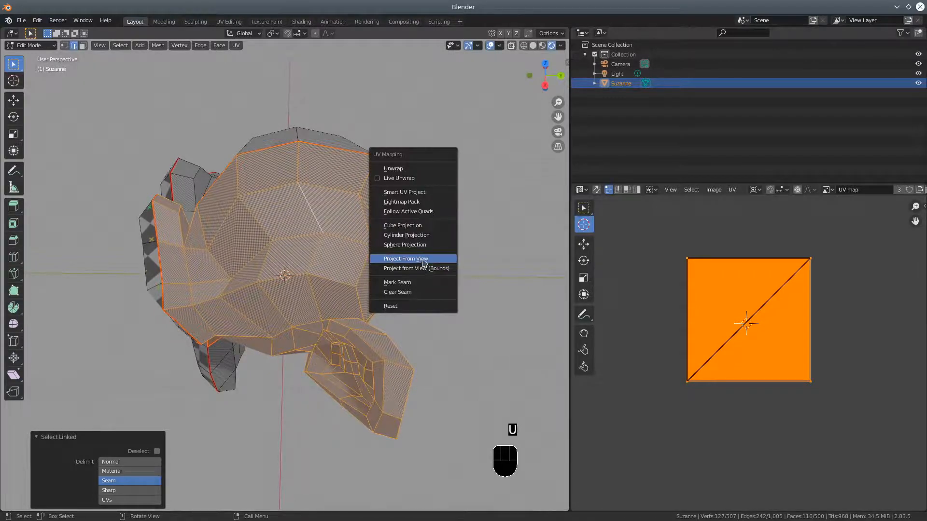
pyautogui.click(423, 261)
# Examine the checker pattern on the projected head half from the side, front, back and underneath.
pyautogui.moveTo(339, 285); pyautogui.dragTo(222, 184, button='middle')
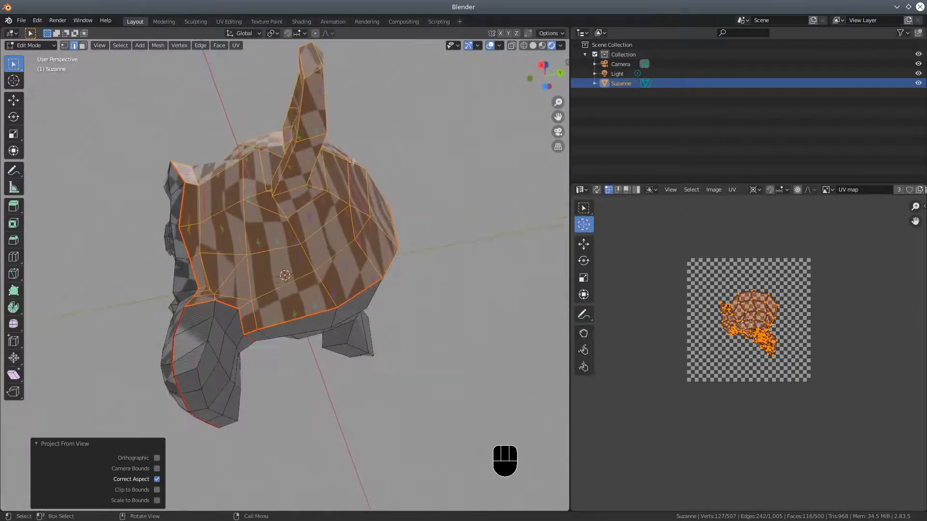
pyautogui.moveTo(298, 245); pyautogui.dragTo(334, 276, button='middle')
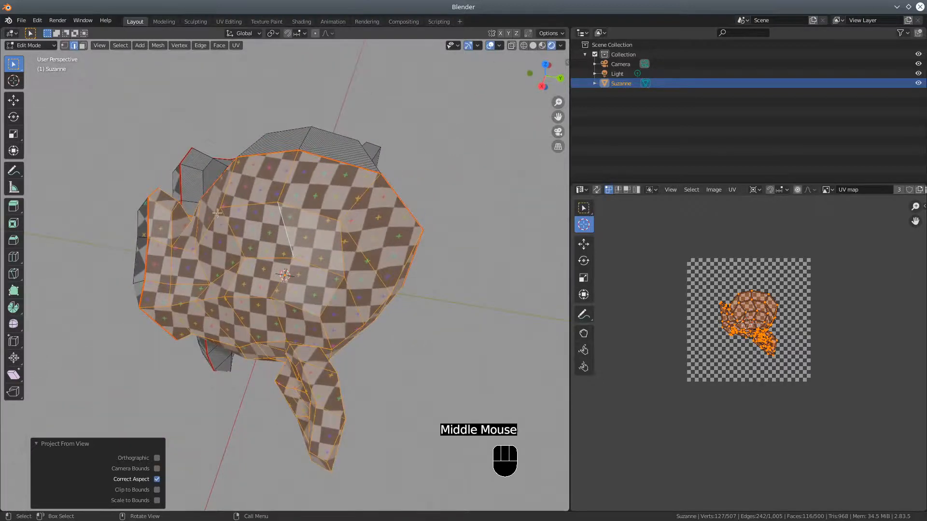
pyautogui.moveTo(274, 299); pyautogui.dragTo(336, 232, button='middle')
pyautogui.moveTo(278, 254); pyautogui.dragTo(272, 294, button='middle')
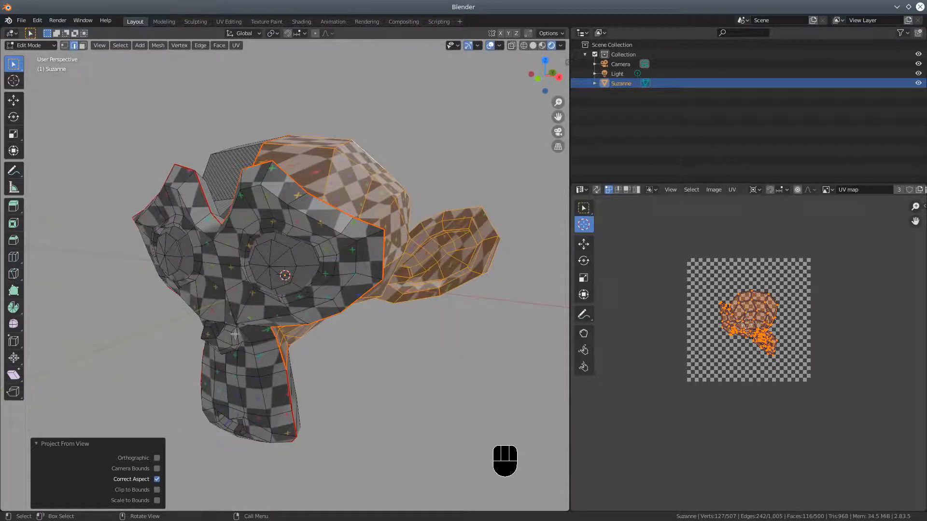
pyautogui.moveTo(235, 306); pyautogui.dragTo(274, 313, button='middle')
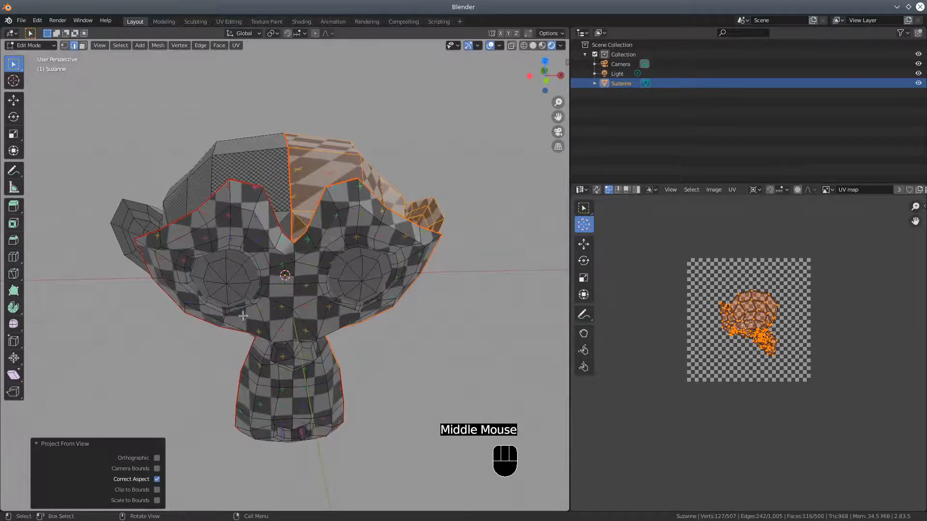
pyautogui.moveTo(304, 305)
pyautogui.mouseDown(button='middle')
pyautogui.moveTo(351, 296)
pyautogui.moveTo(301, 293)
pyautogui.mouseUp(button='middle')
pyautogui.moveTo(391, 309); pyautogui.dragTo(311, 267, button='middle')
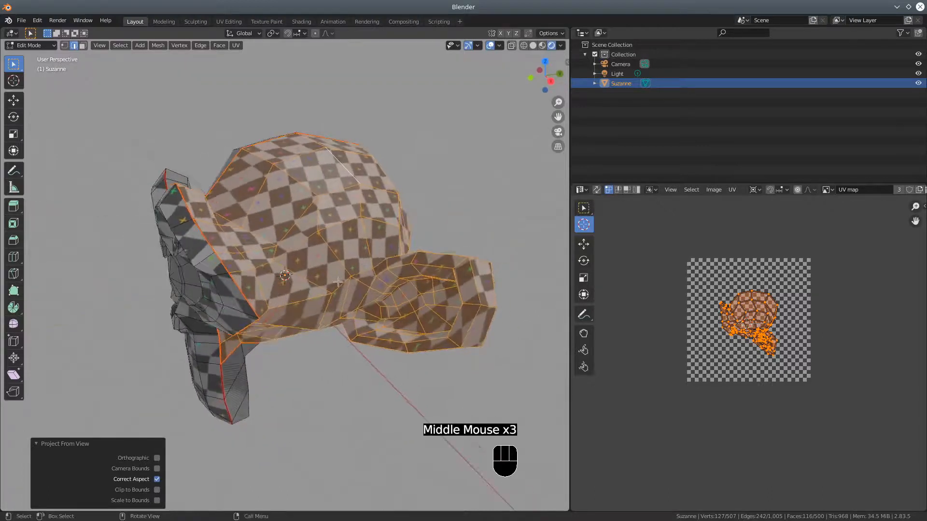
pyautogui.moveTo(397, 289); pyautogui.dragTo(279, 254, button='middle')
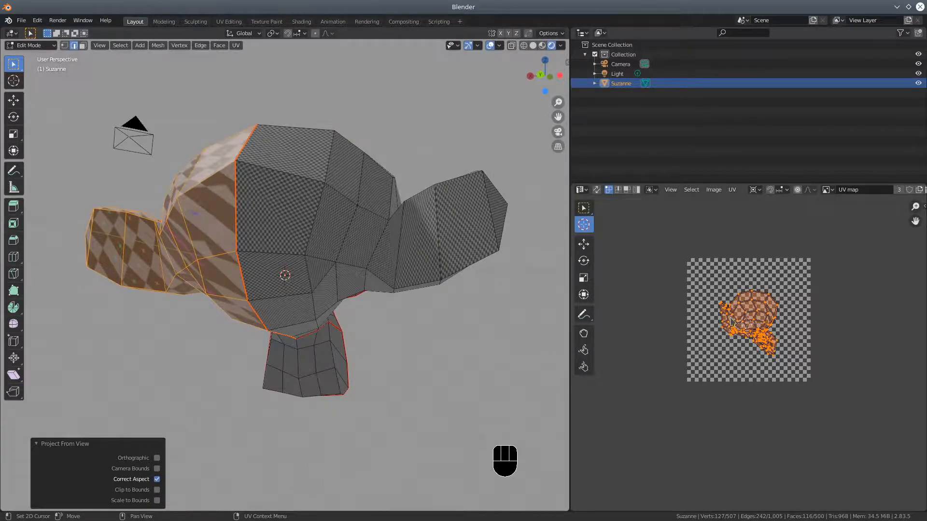
pyautogui.moveTo(319, 309); pyautogui.dragTo(275, 309, button='middle')
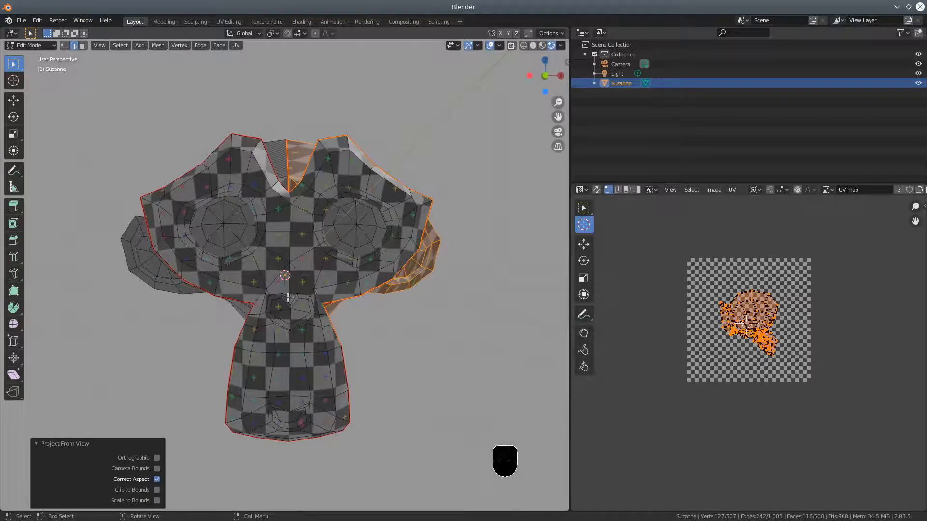
# Add the linked face region, delimited by Seam, to the head-half selection and frame both UV islands in the UV editor.
pyautogui.press('l')
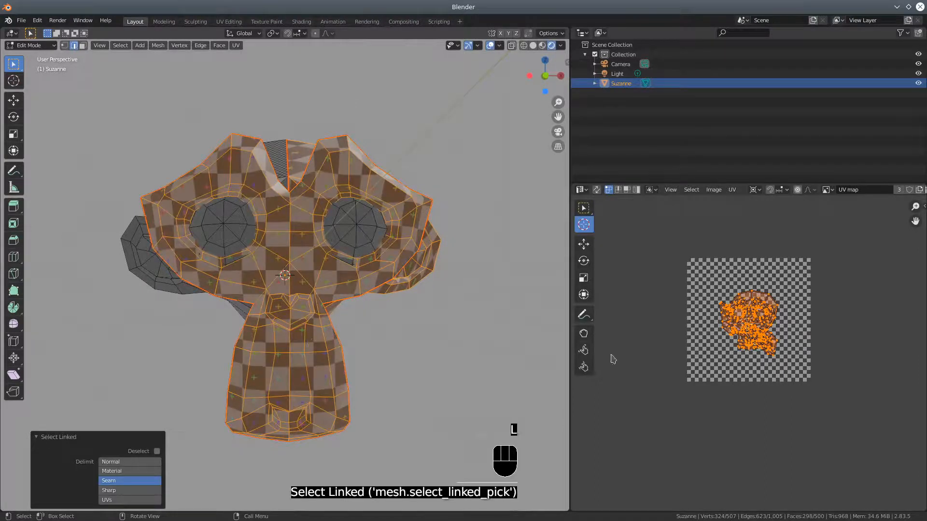
pyautogui.scroll(4, 773, 366)
pyautogui.scroll(-2, 773, 366)
pyautogui.scroll(1, 772, 367)
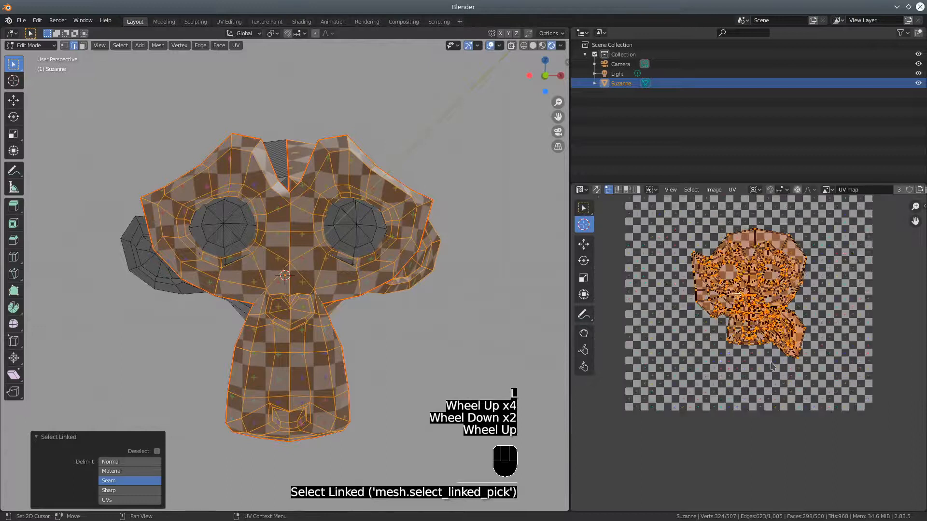
pyautogui.scroll(1, 772, 366)
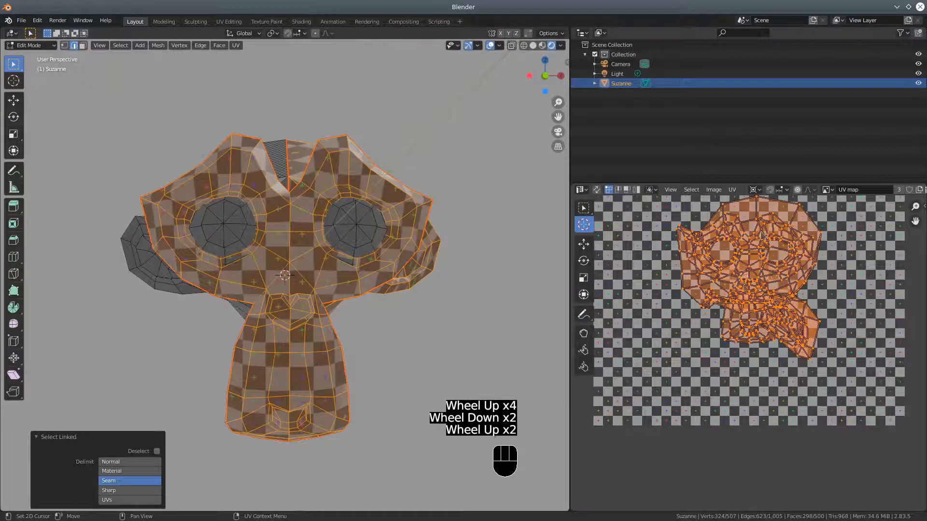
pyautogui.moveTo(750, 258)
pyautogui.mouseDown(button='middle')
pyautogui.moveTo(749, 295)
pyautogui.moveTo(740, 269)
pyautogui.mouseUp(button='middle')
pyautogui.click(748, 248)
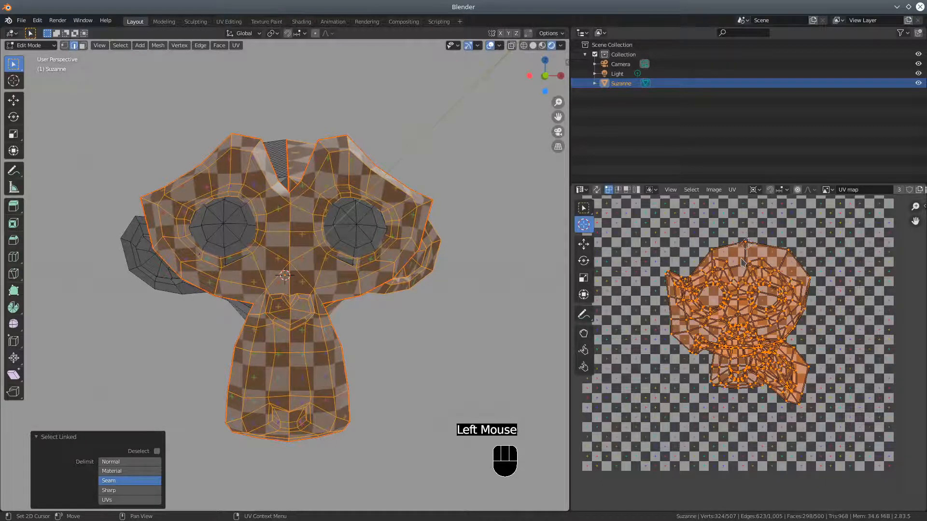
pyautogui.press('a')
pyautogui.rightClick(742, 265)
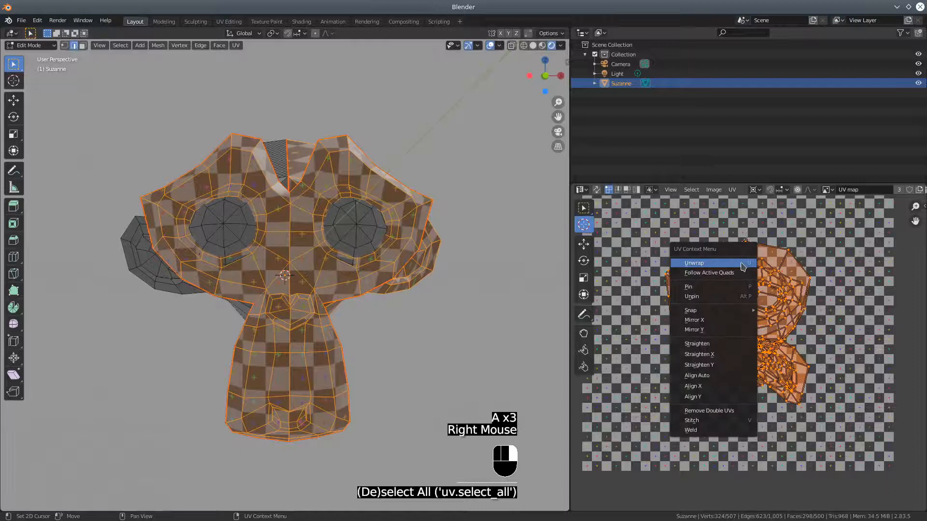
pyautogui.click(724, 264)
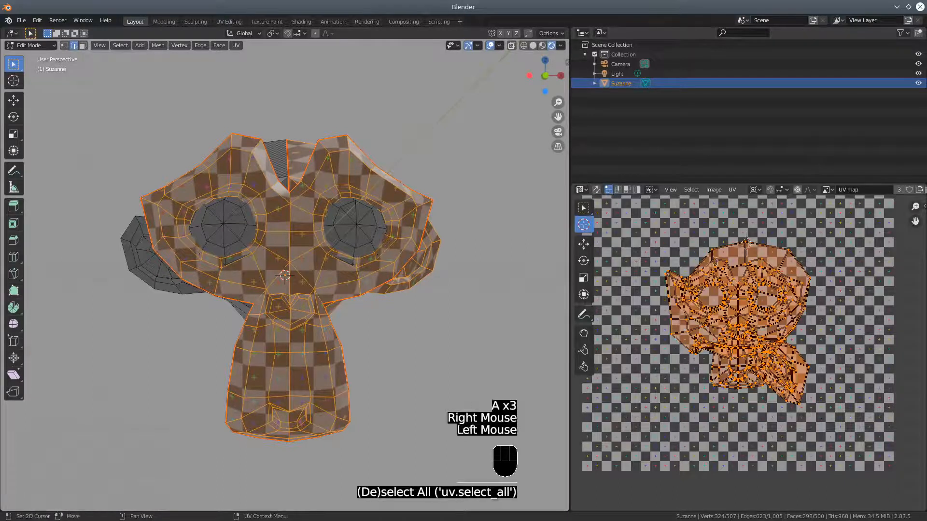
pyautogui.click(724, 264)
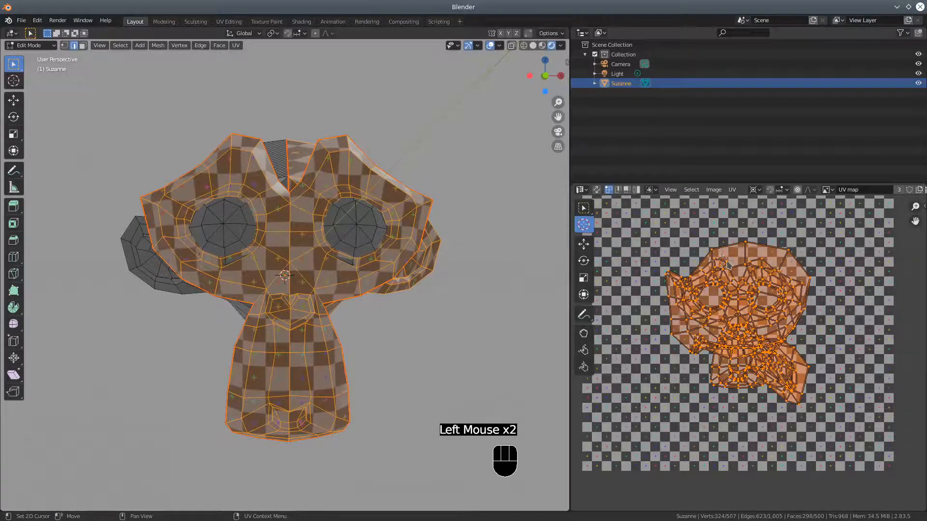
# Deselect all UVs, switch to the select tool, and select the head half's linked island in the UV editor.
pyautogui.press('a')
pyautogui.press('a')
pyautogui.press('a')
pyautogui.press('a')
pyautogui.press('a')
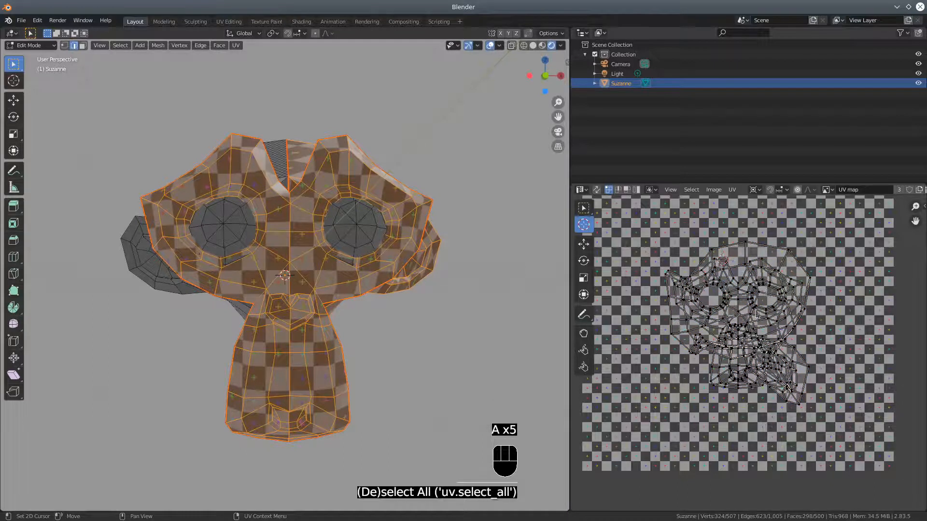
pyautogui.click(746, 245)
pyautogui.click(746, 245)
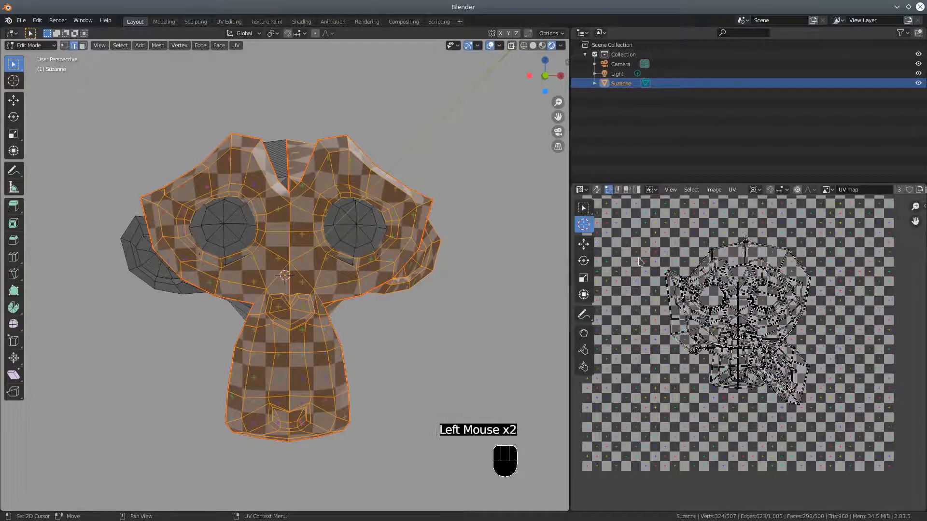
pyautogui.click(583, 208)
pyautogui.click(747, 247)
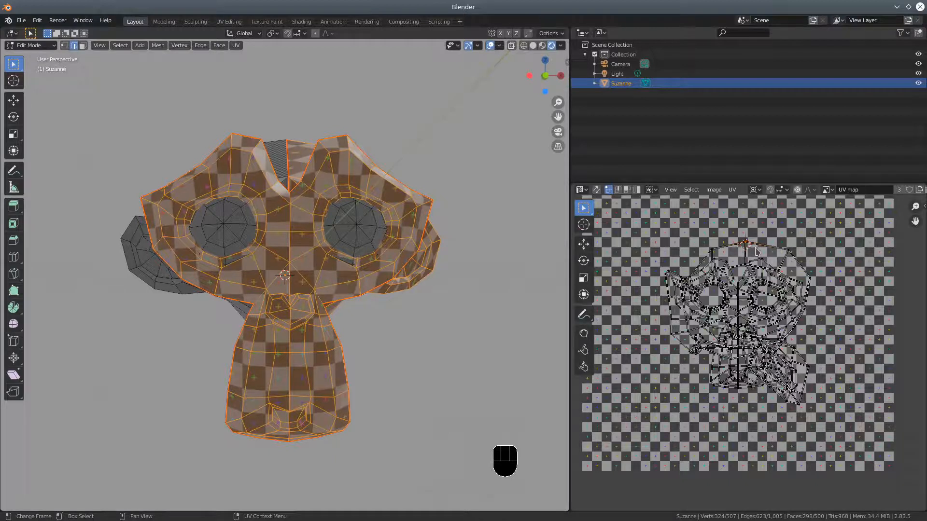
pyautogui.press('l')
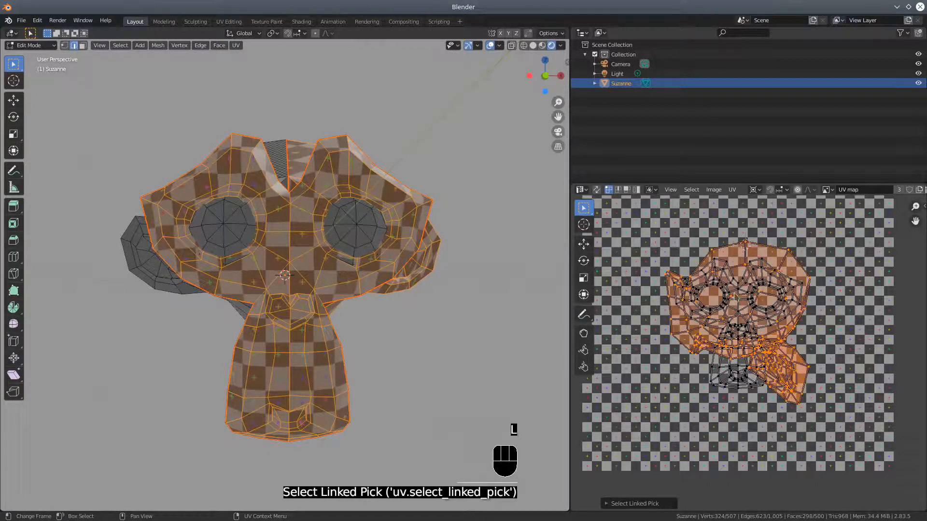
# Move the head-half UV island up and to the right, off the face island.
pyautogui.press('g')
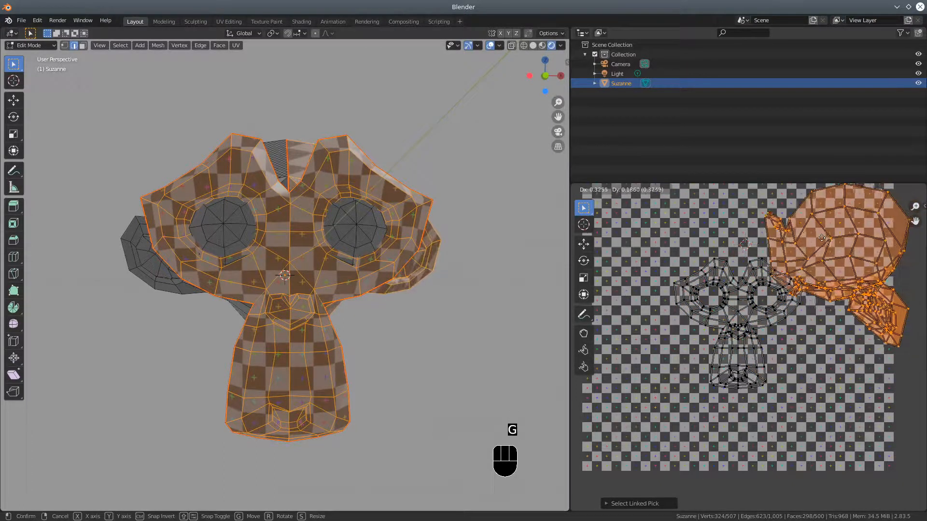
pyautogui.click(825, 246)
pyautogui.scroll(-2, 820, 288)
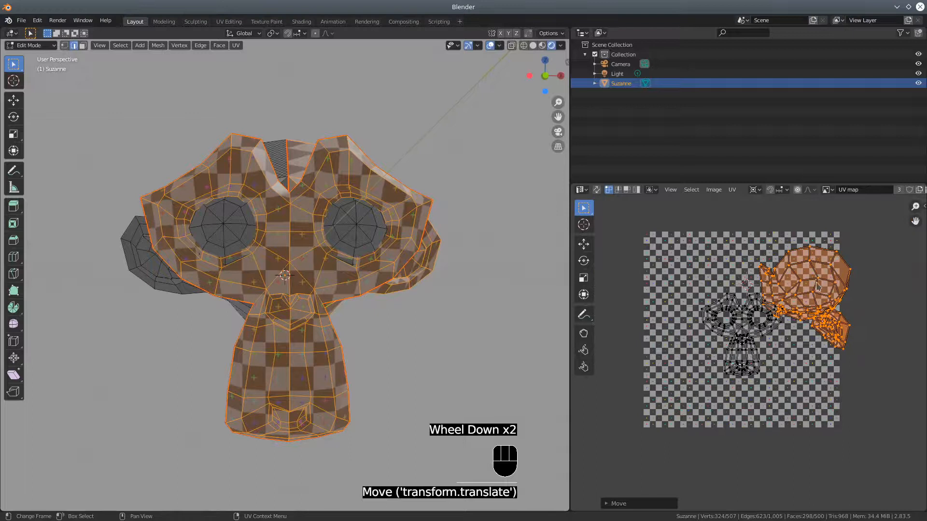
# Undo a trial Unwrap and move the head-half island farther out, over the upper-right corner of the UV image.
pyautogui.press('u')
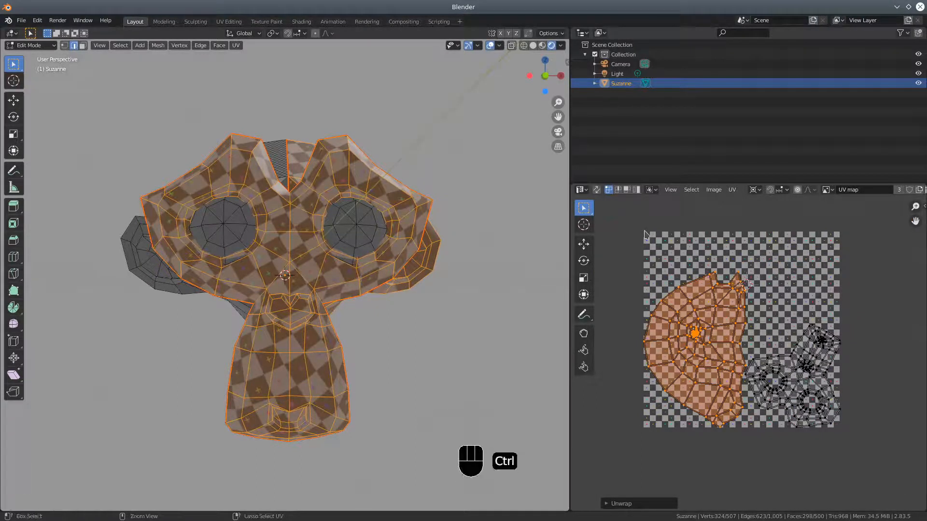
pyautogui.hotkey('ctrl', 'z')
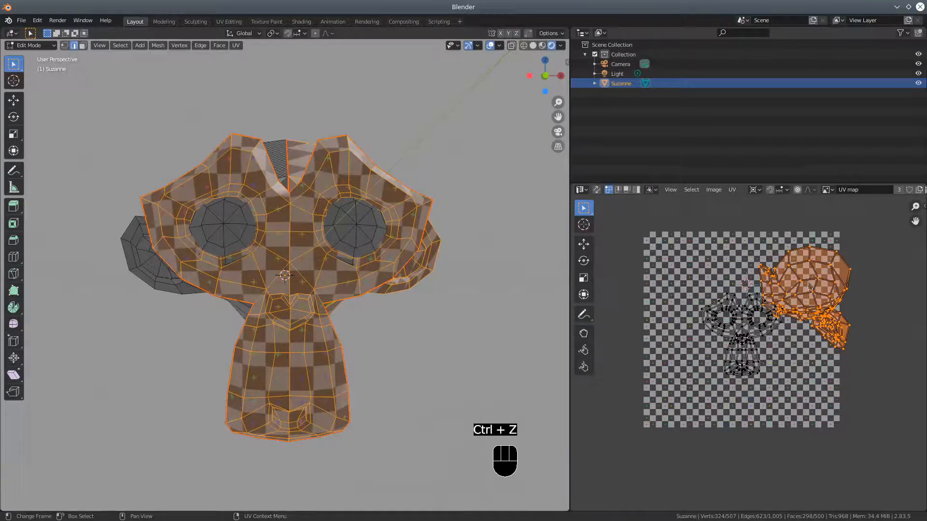
pyautogui.press('g')
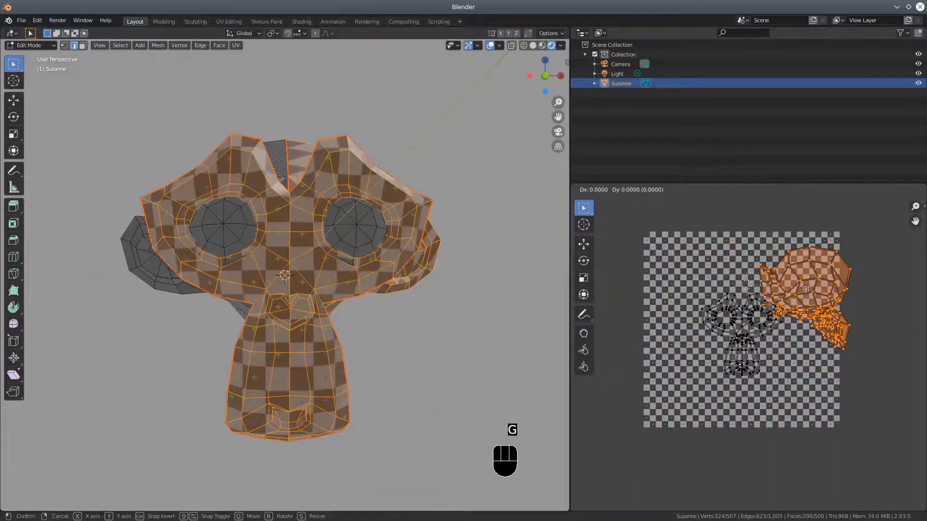
pyautogui.click(858, 252)
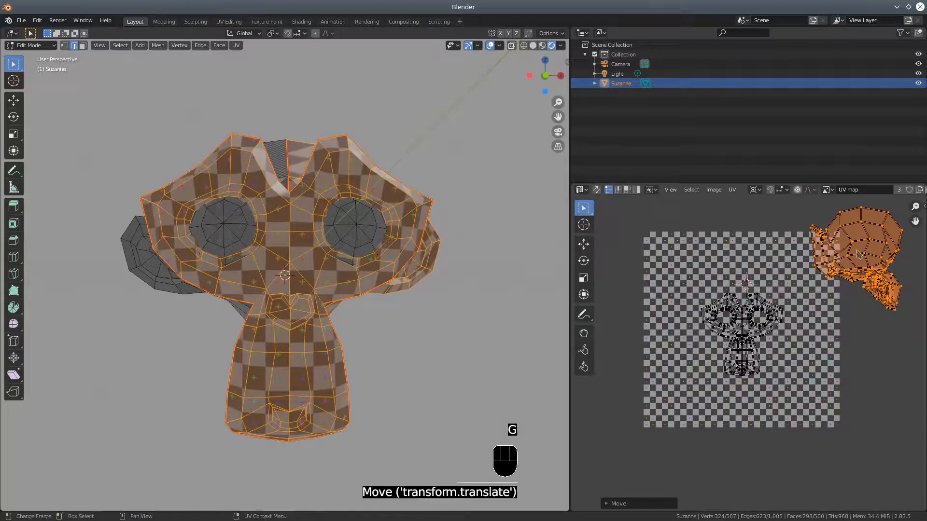
# Try Unwrap with one UV vertex of the face island selected, and undo it.
pyautogui.click(762, 307)
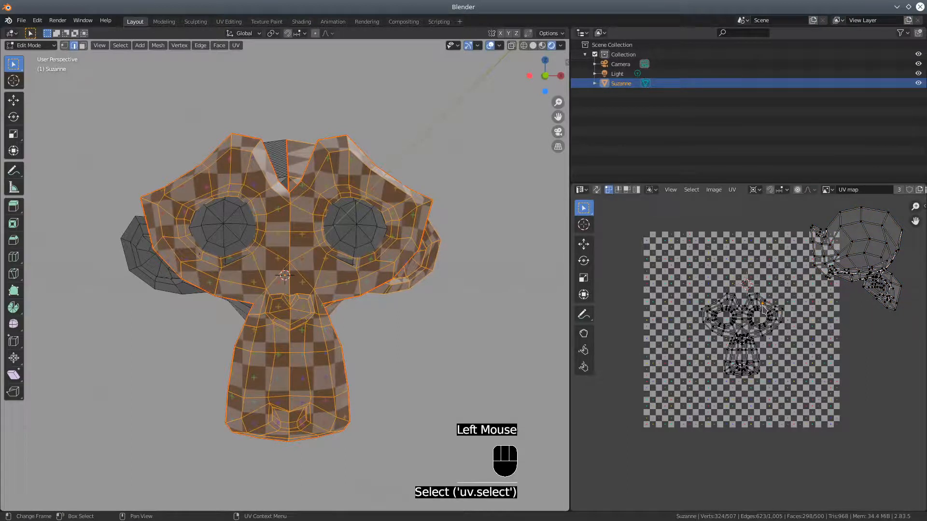
pyautogui.press('u')
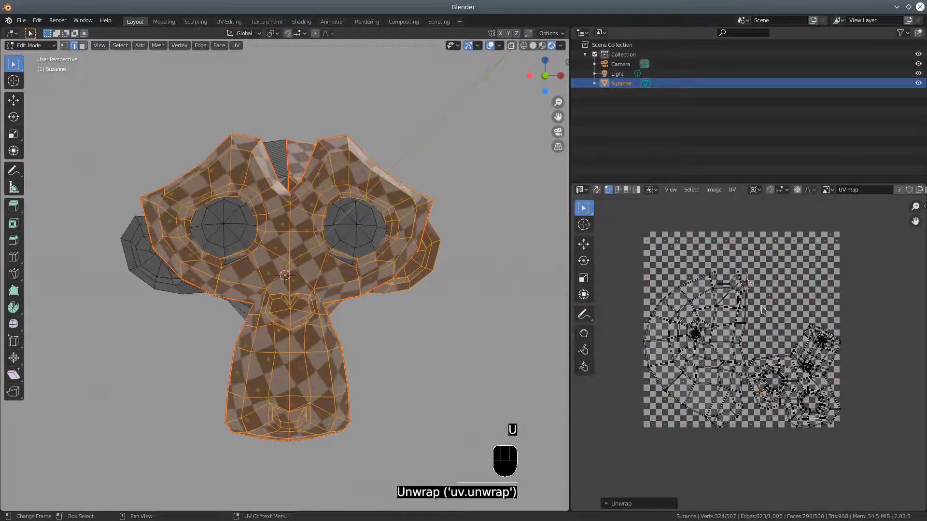
pyautogui.hotkey('ctrl', 'z')
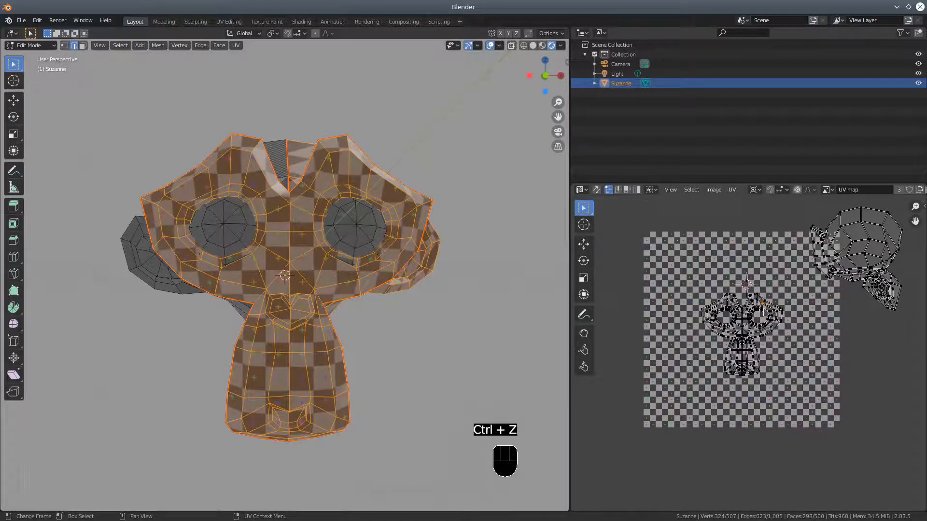
# Select the whole linked face island in the UV editor.
pyautogui.click(762, 315)
pyautogui.press('l')
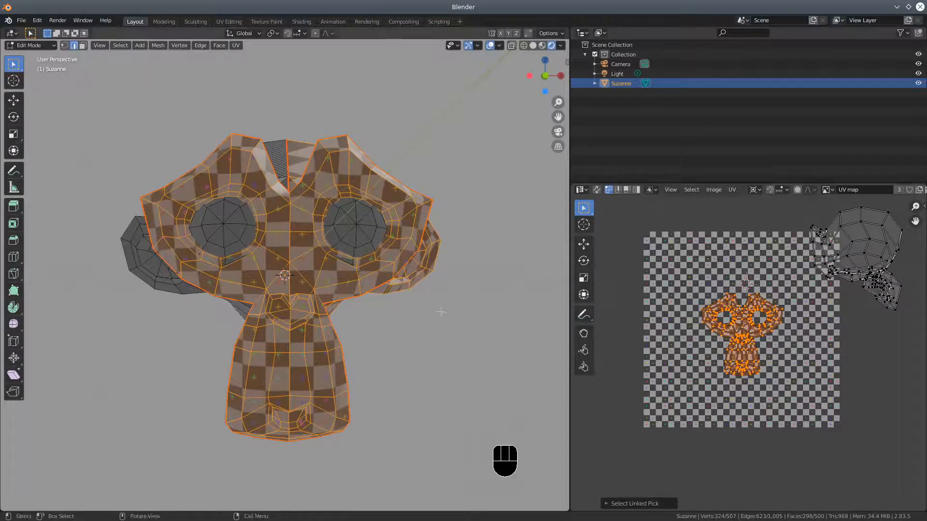
pyautogui.scroll(-2, 349, 252)
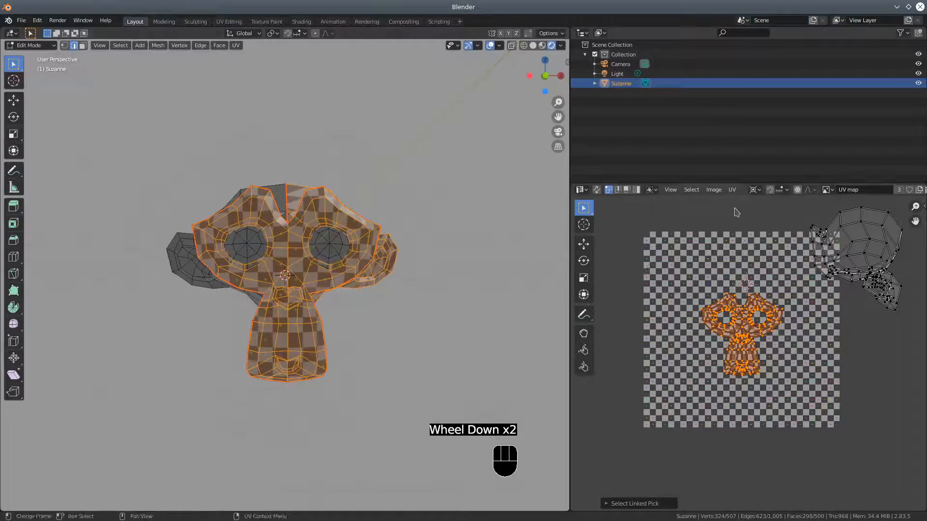
pyautogui.click(732, 190)
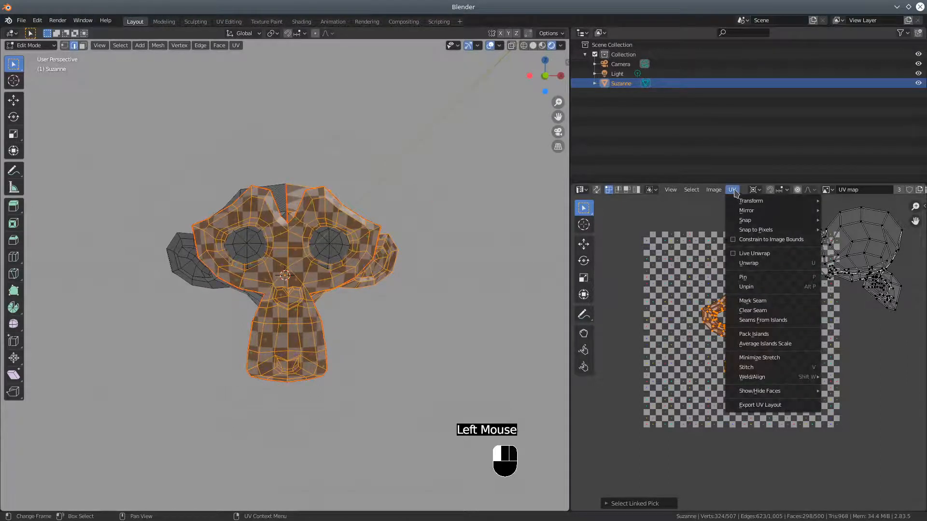
pyautogui.click(755, 335)
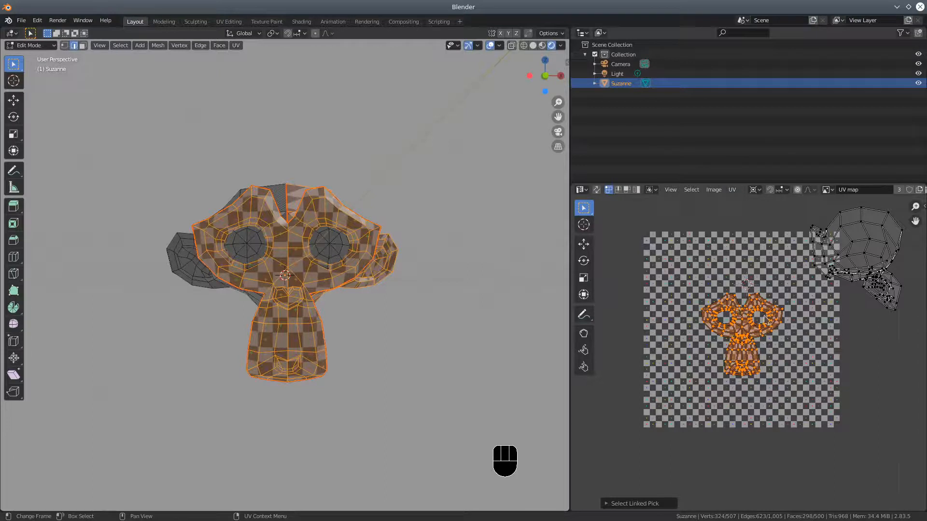
pyautogui.moveTo(357, 268); pyautogui.dragTo(319, 252, button='middle')
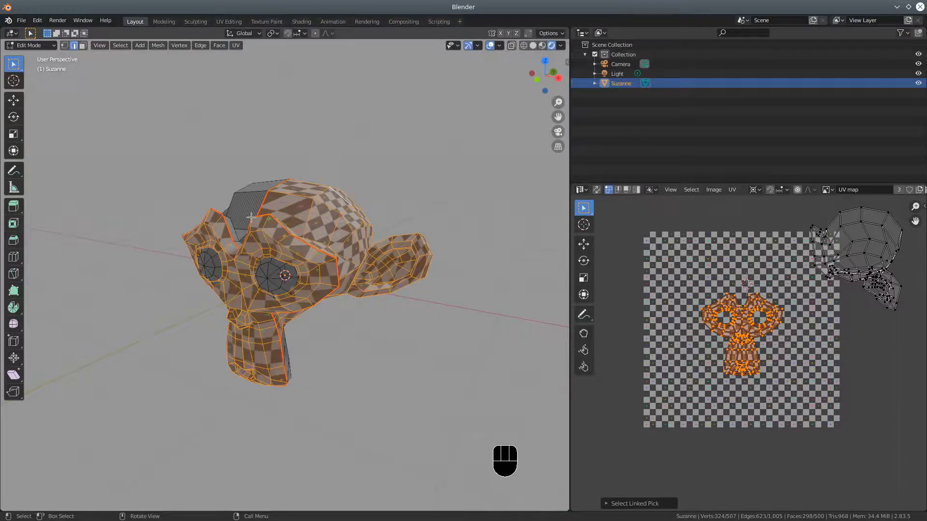
# Select the whole monkey mesh, clear all its seams, and reset its UVs.
pyautogui.press('a')
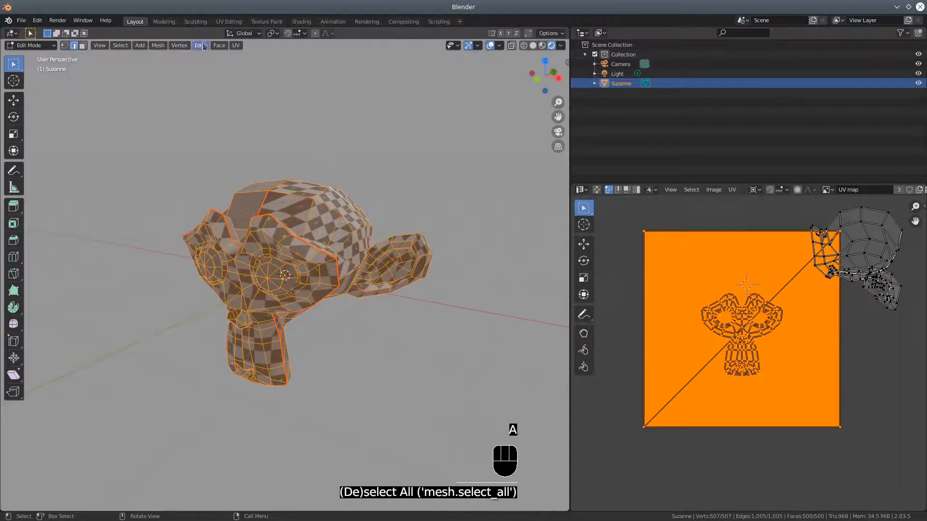
pyautogui.click(209, 48)
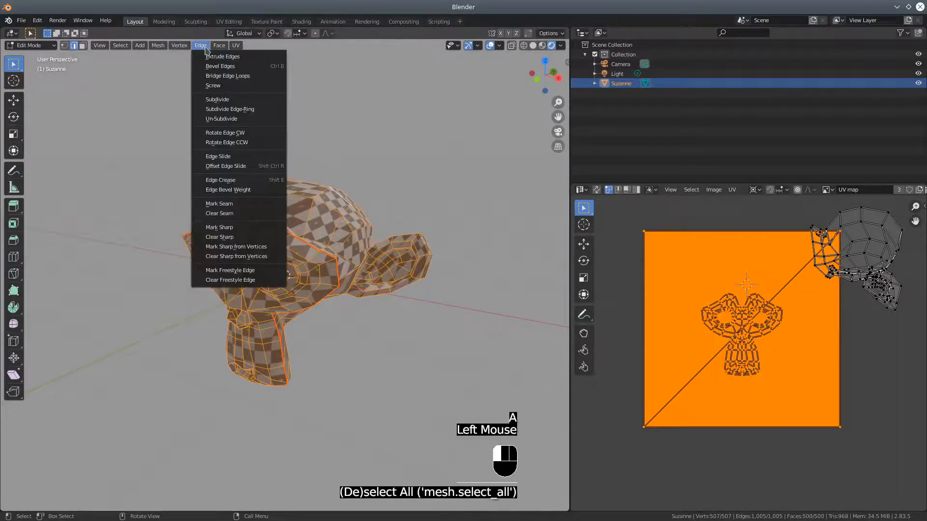
pyautogui.click(236, 204)
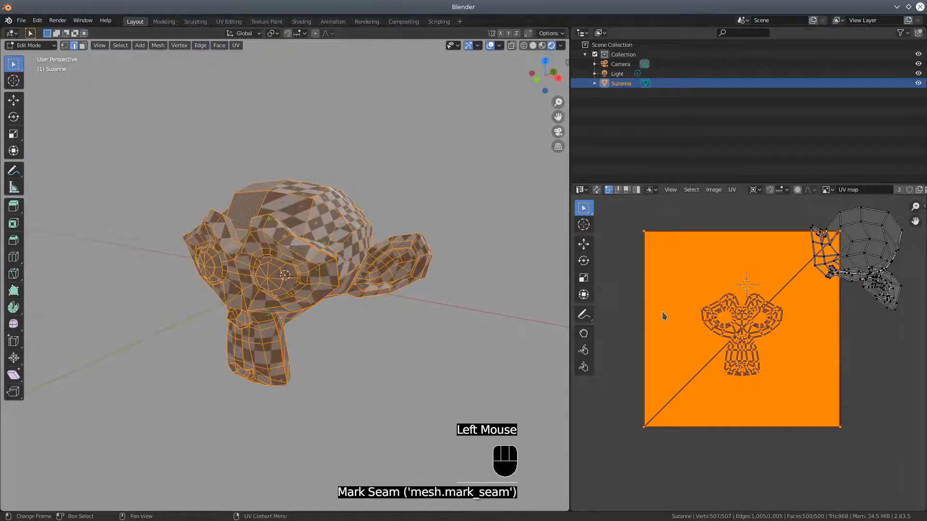
pyautogui.press('u')
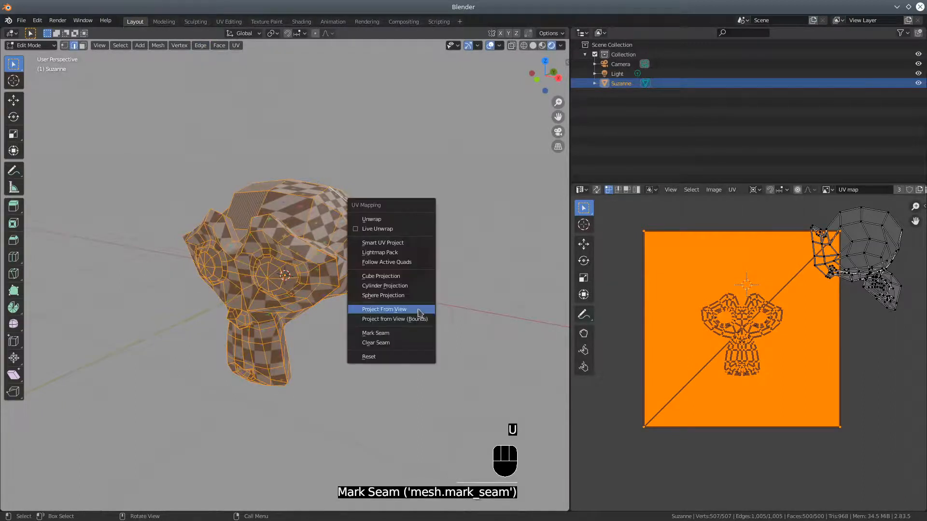
pyautogui.click(388, 359)
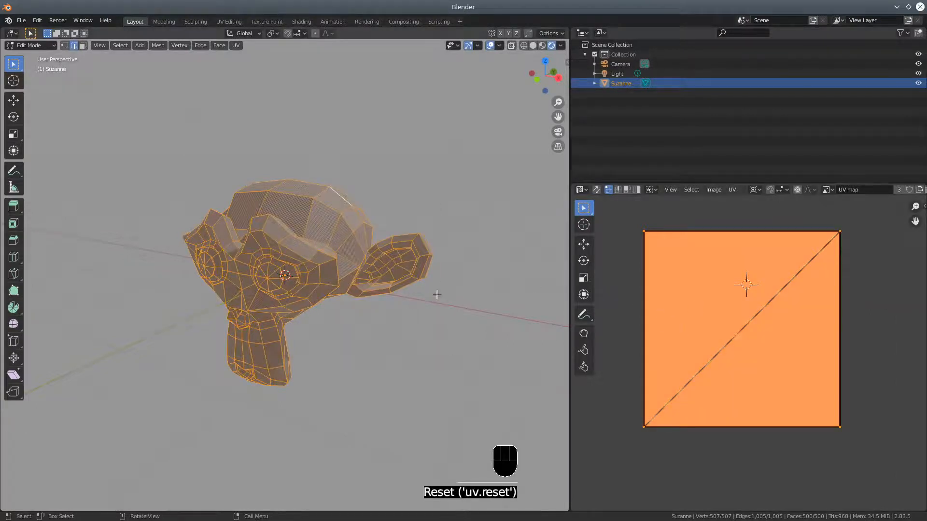
# Unwrap the entire seamless monkey mesh with the standard Unwrap method.
pyautogui.press('u')
pyautogui.click(406, 158)
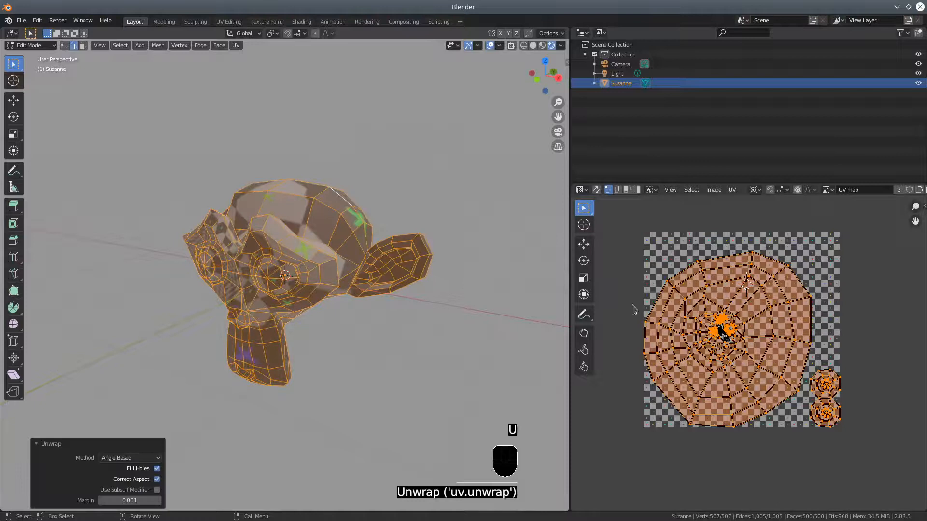
pyautogui.press('u')
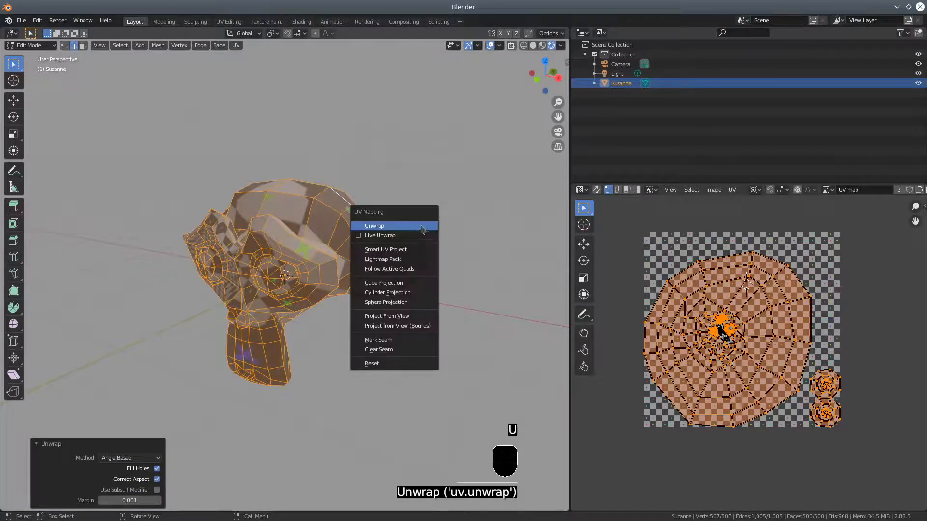
pyautogui.press('u')
# Apply Smart UV Project to the whole monkey with a 66 angle limit, zero island margin and Stretch to UV Bounds.
pyautogui.moveTo(410, 300); pyautogui.dragTo(471, 257, button='middle')
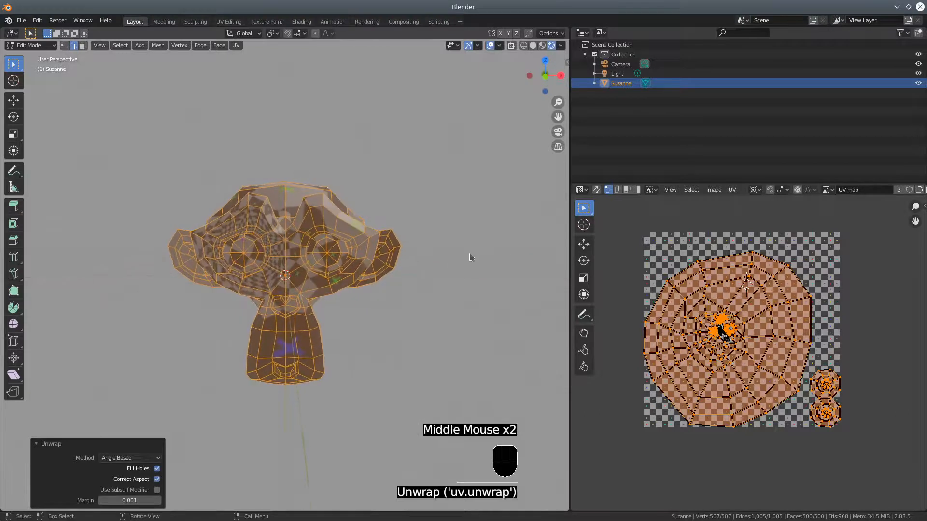
pyautogui.press('u')
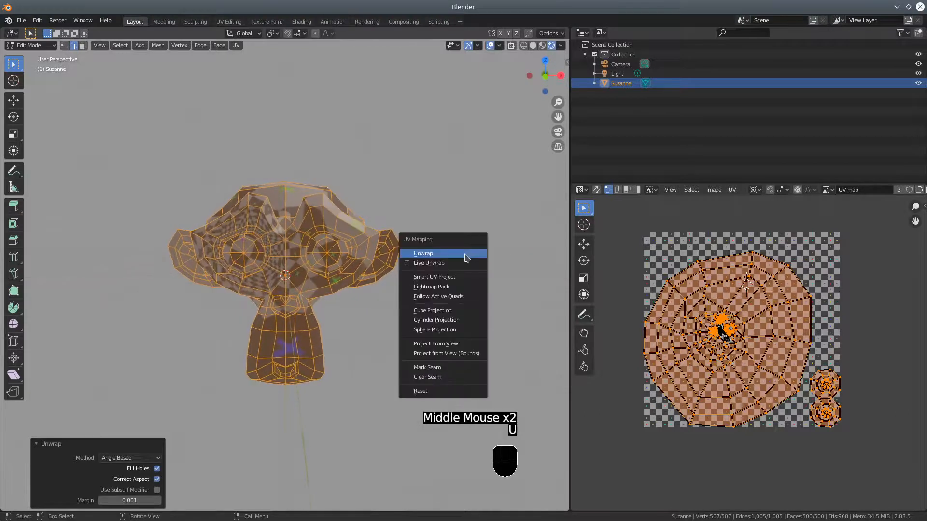
pyautogui.click(455, 278)
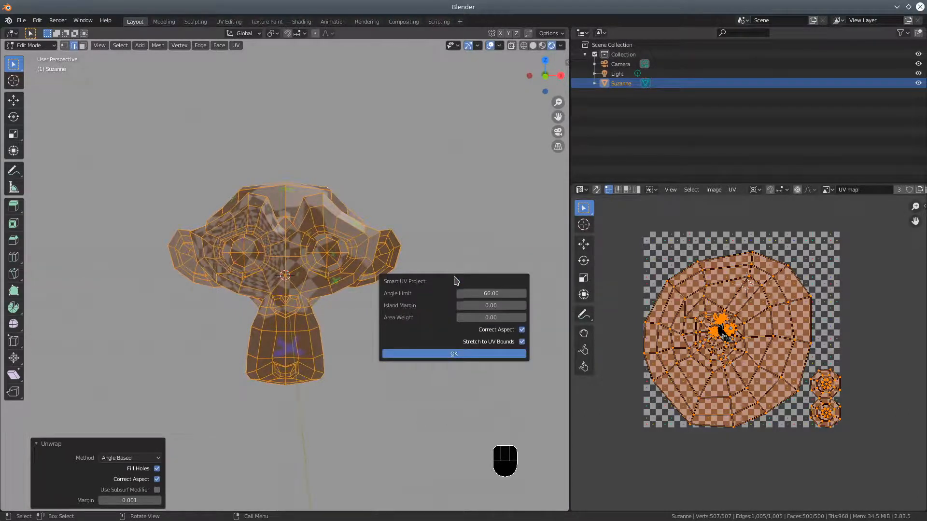
pyautogui.click(470, 355)
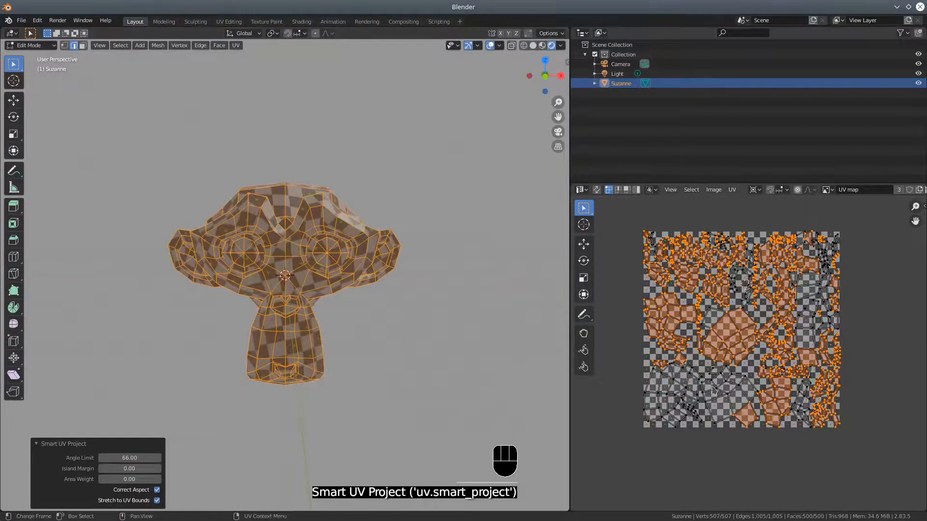
# Select all UV islands in the UV editor and move them to the right, partly off the UV image.
pyautogui.press('a')
pyautogui.scroll(2, 708, 387)
pyautogui.scroll(-1, 707, 386)
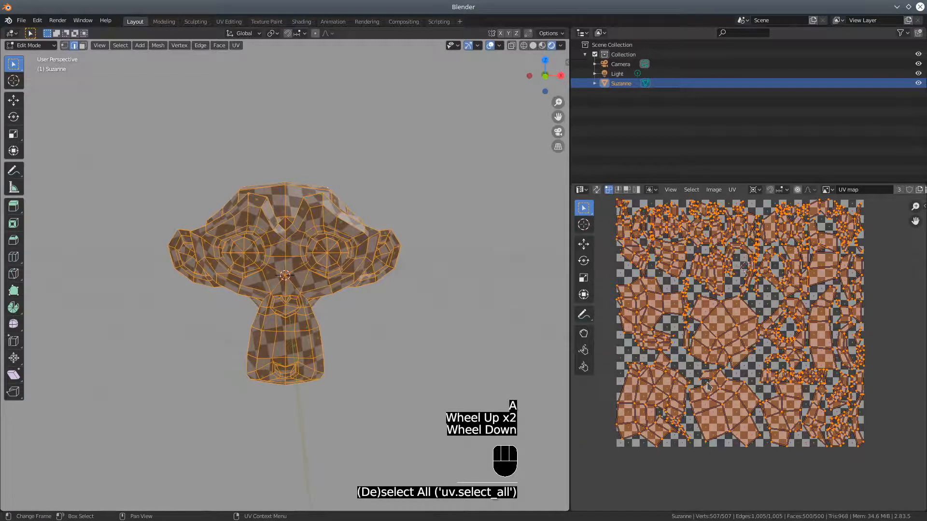
pyautogui.moveTo(725, 322); pyautogui.dragTo(728, 351, button='middle')
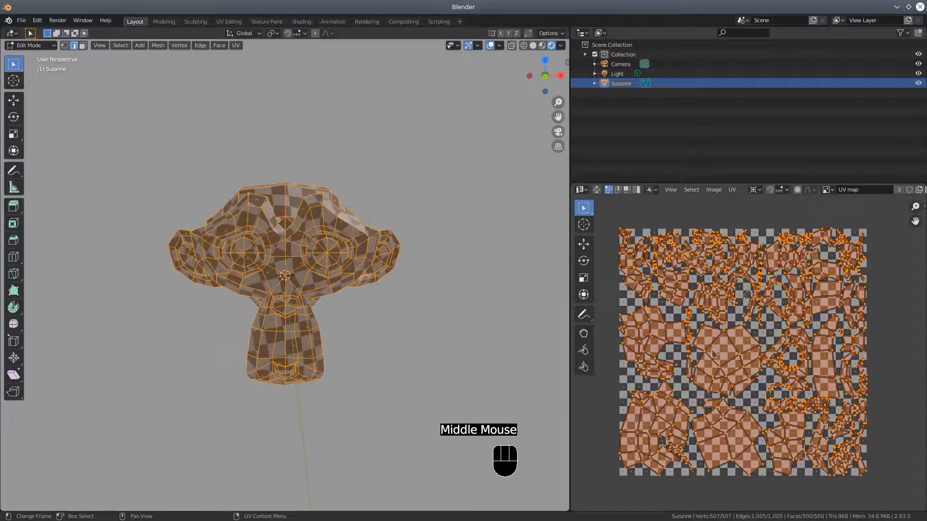
pyautogui.press('g')
pyautogui.click(808, 360)
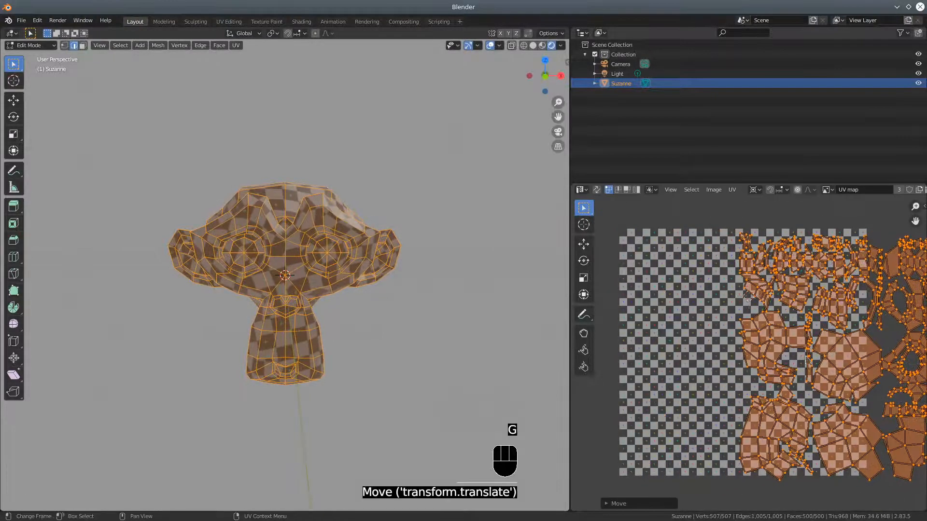
pyautogui.scroll(-3, 689, 358)
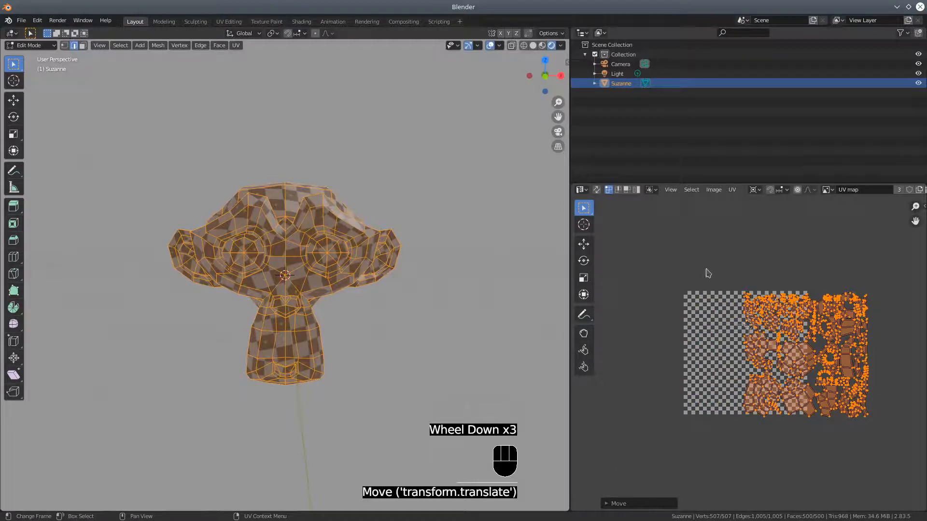
# Pack the selected UV islands back into the image area and check the checker pattern around the monkey.
pyautogui.click(732, 189)
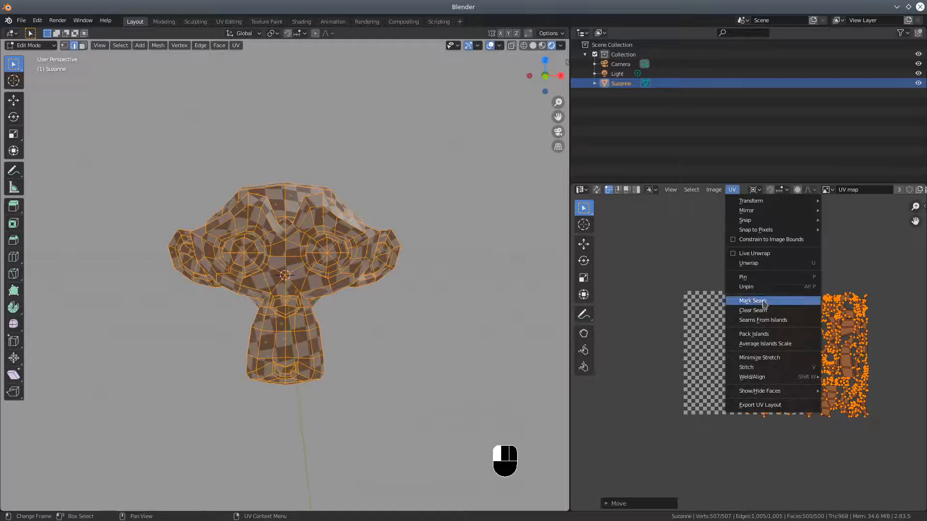
pyautogui.click(752, 337)
pyautogui.scroll(2, 730, 383)
pyautogui.scroll(3, 730, 383)
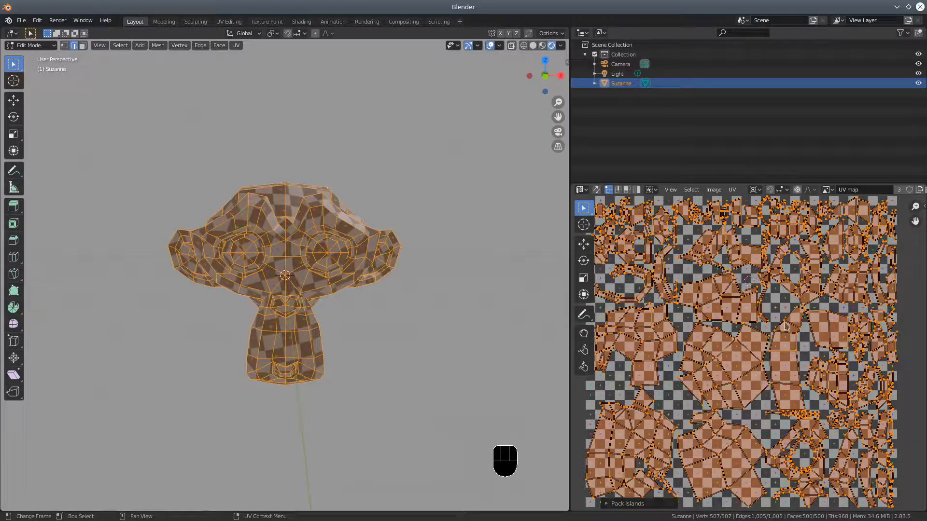
pyautogui.scroll(-2, 671, 274)
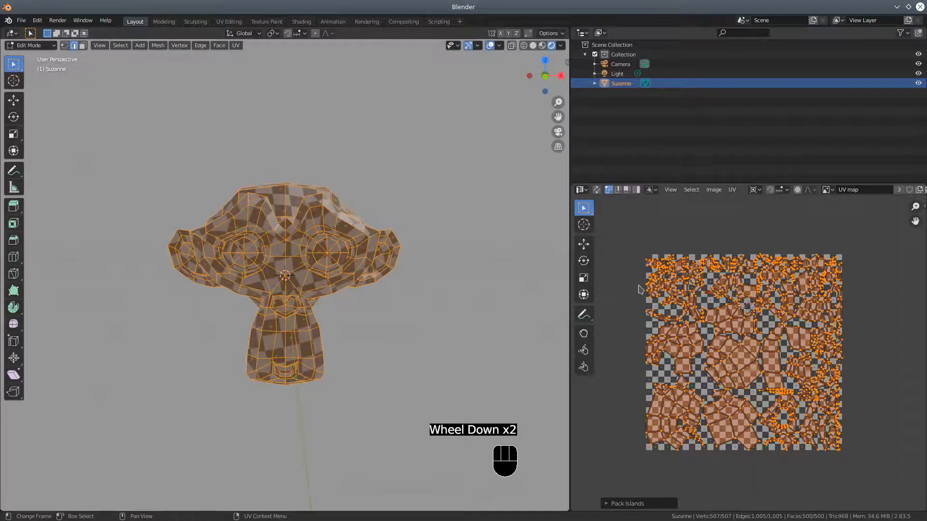
pyautogui.scroll(-1, 644, 289)
pyautogui.moveTo(481, 258)
pyautogui.mouseDown(button='middle')
pyautogui.moveTo(242, 256)
pyautogui.moveTo(495, 252)
pyautogui.mouseUp(button='middle')
pyautogui.moveTo(287, 245); pyautogui.dragTo(244, 260, button='middle')
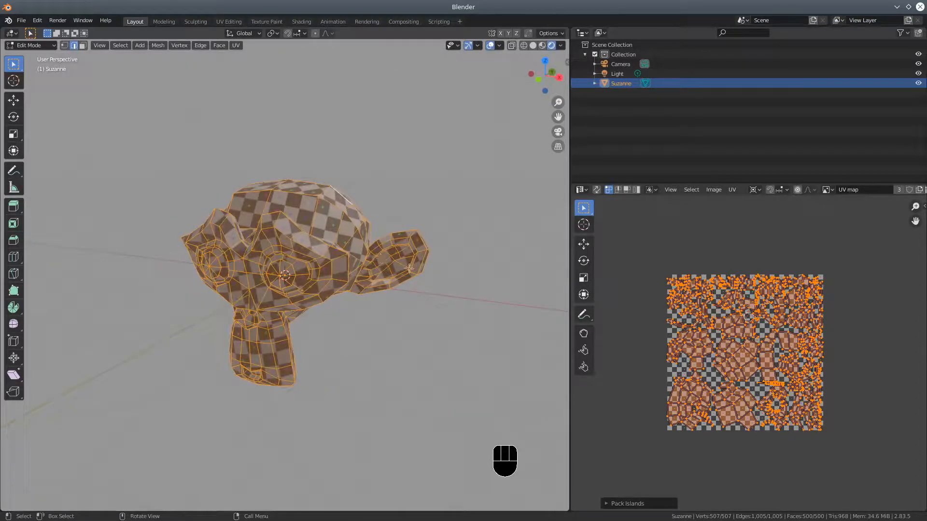
pyautogui.moveTo(409, 270); pyautogui.dragTo(252, 228, button='middle')
pyautogui.moveTo(388, 274); pyautogui.dragTo(381, 245, button='middle')
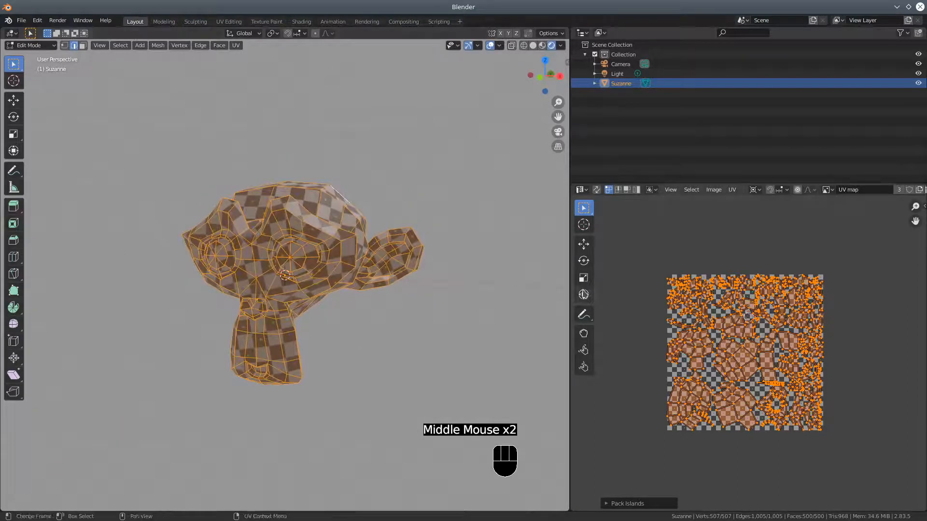